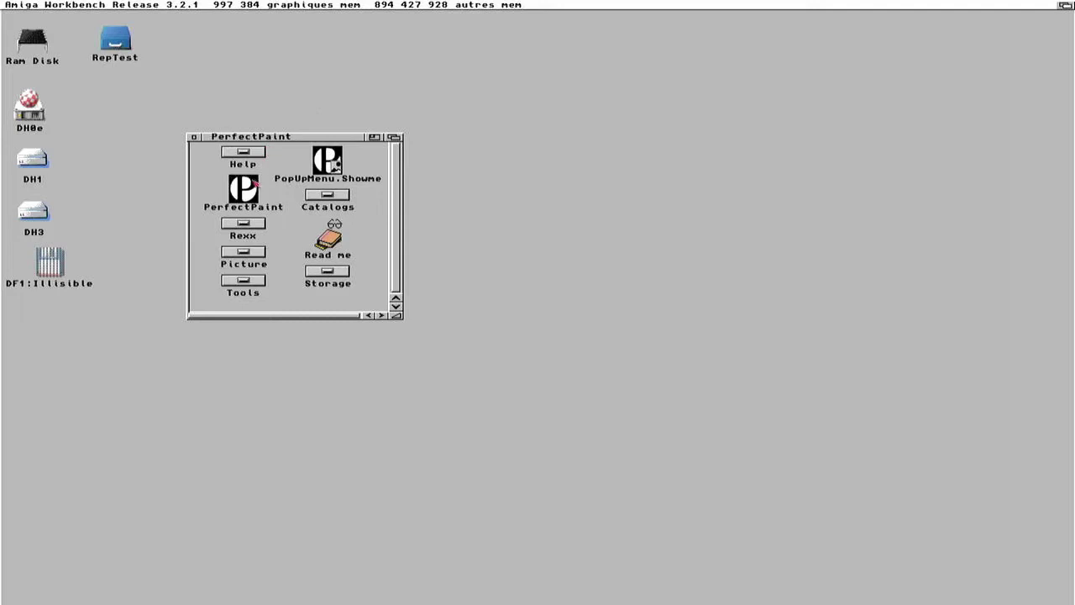
Step: Launch PerfectPaint and start it in the Emu68 VC4:1280x720 24bit RGB screen mode
double_click(244, 195)
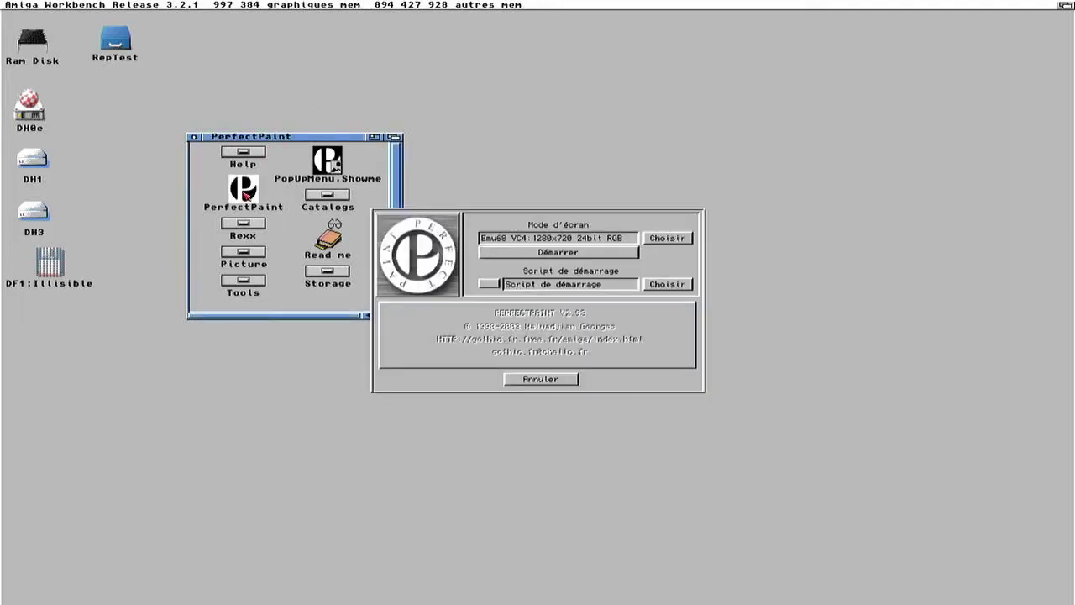
left_click(568, 254)
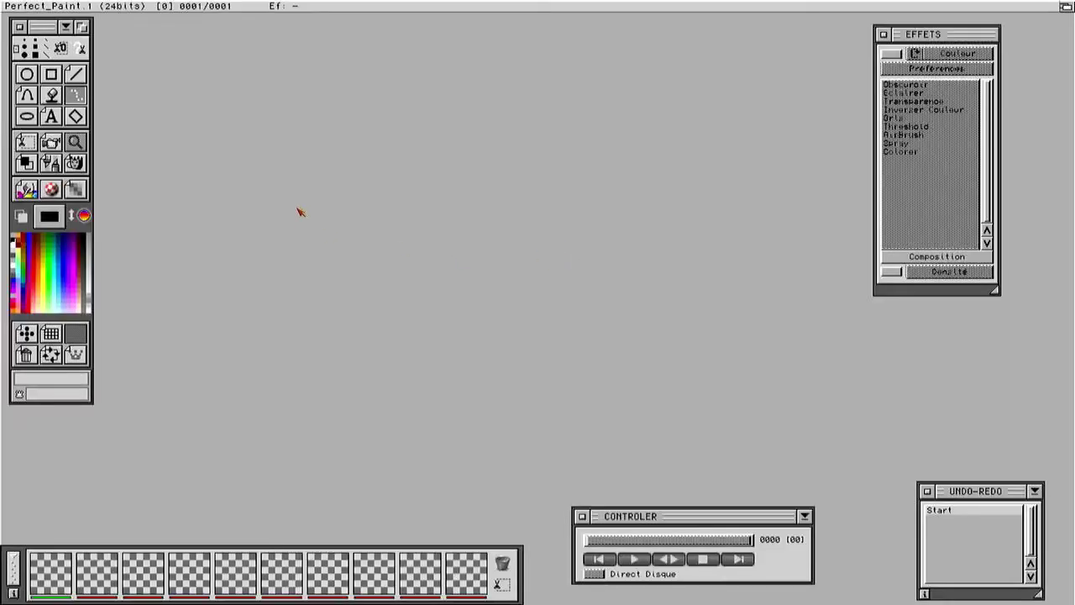
Step: Load the animation redillon2.anim from DH1:Images, with its storage set to RAM
right_click(53, 145)
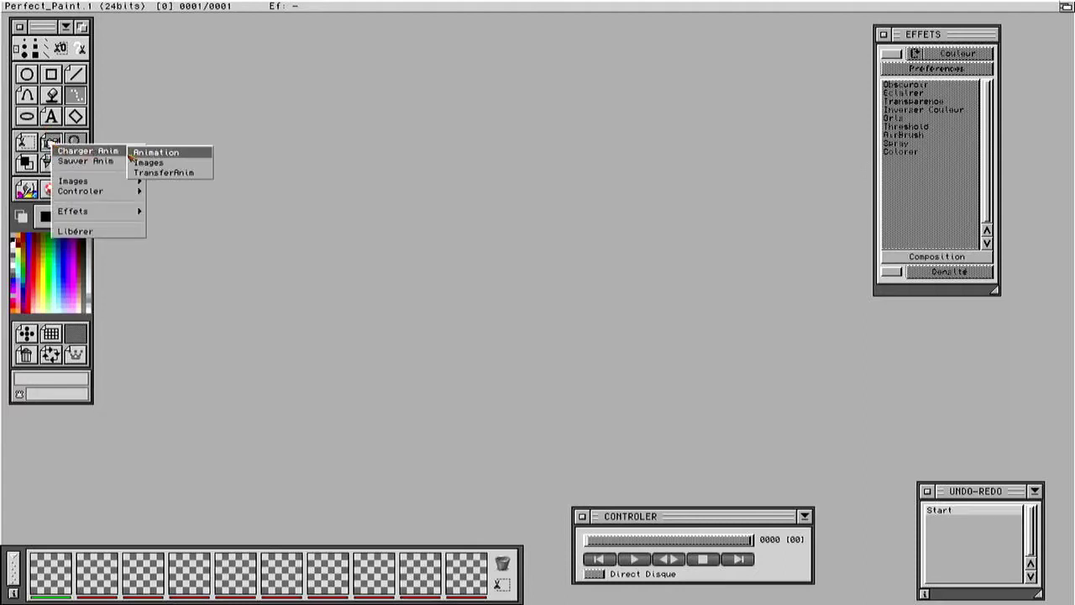
left_click(156, 159)
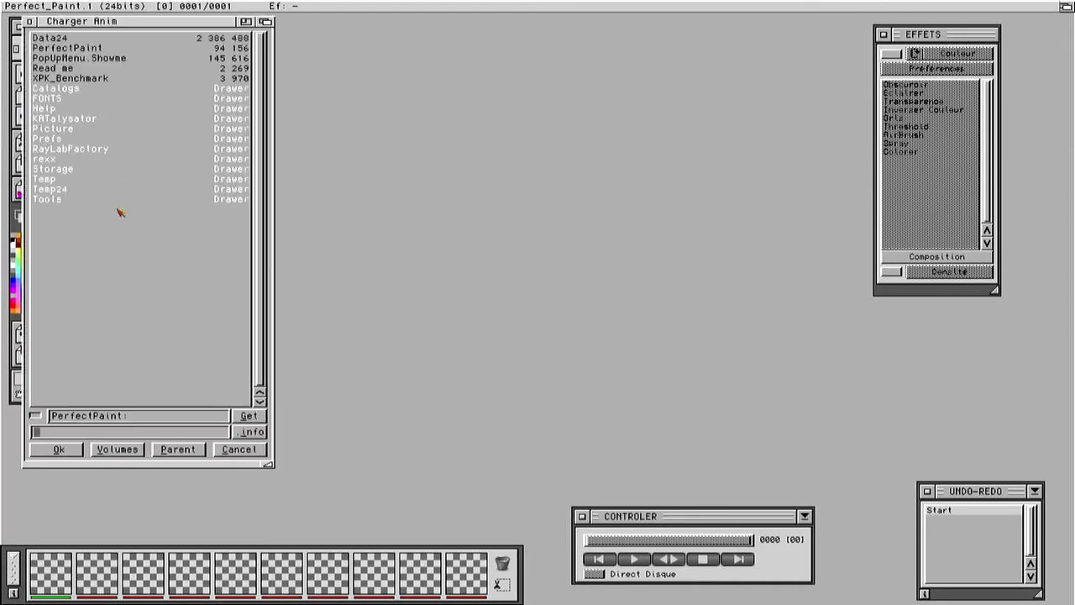
left_click(113, 451)
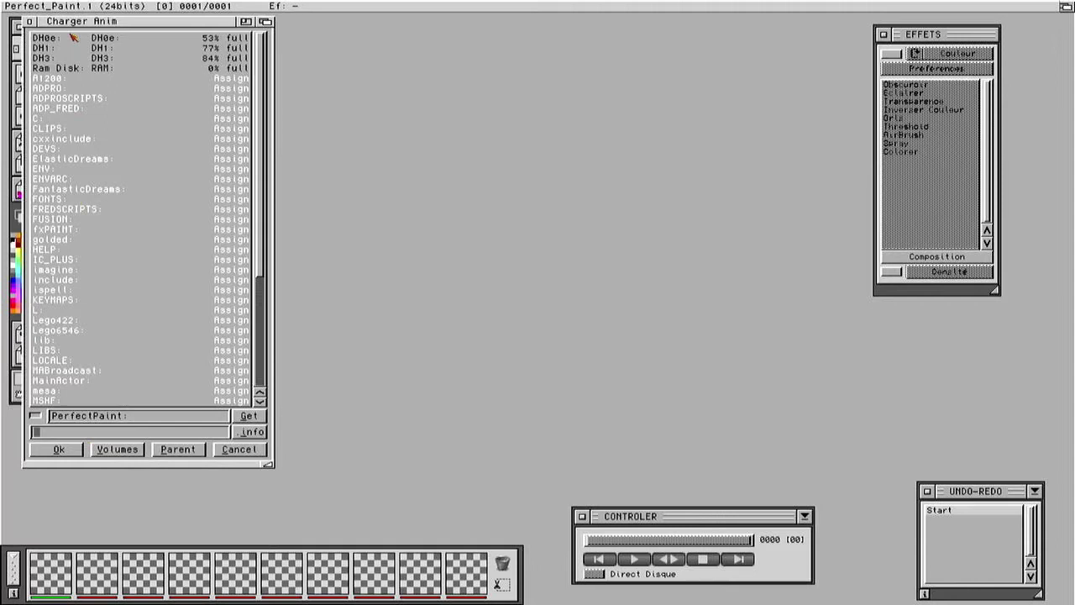
left_click(56, 49)
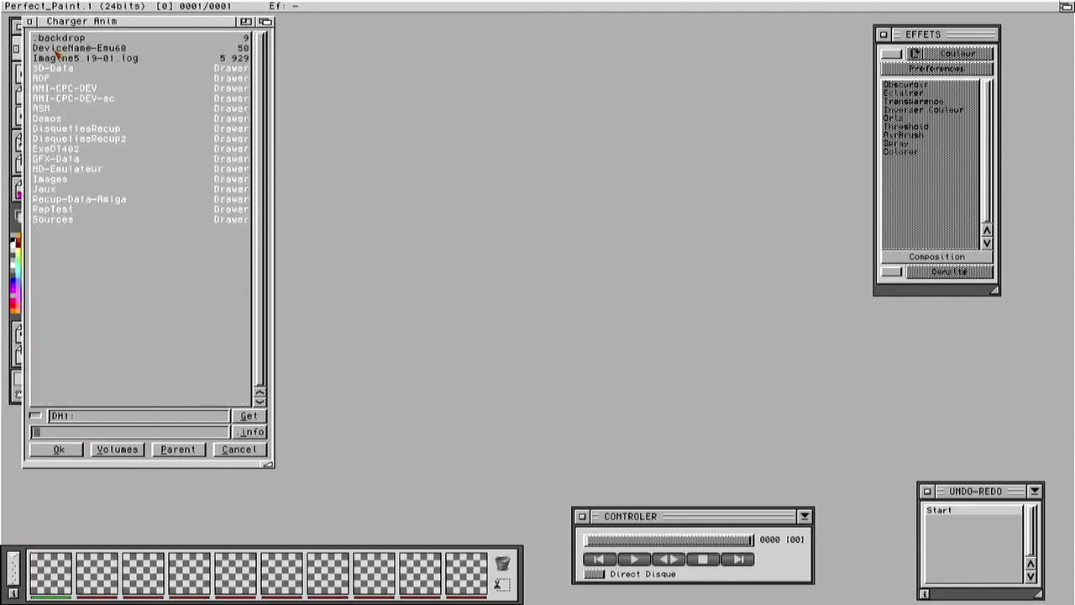
left_click(67, 180)
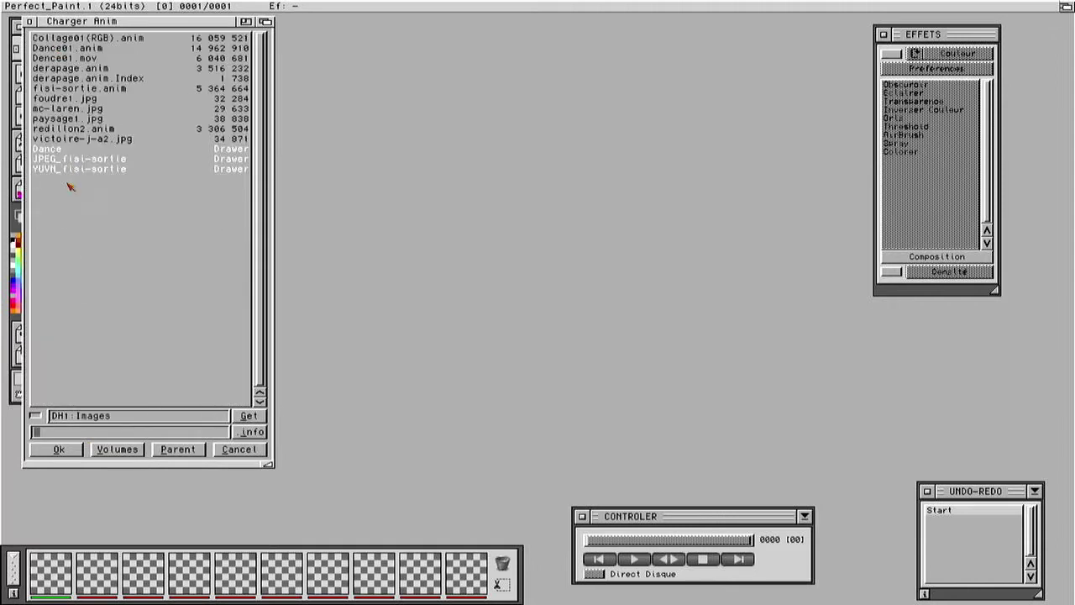
left_click(70, 133)
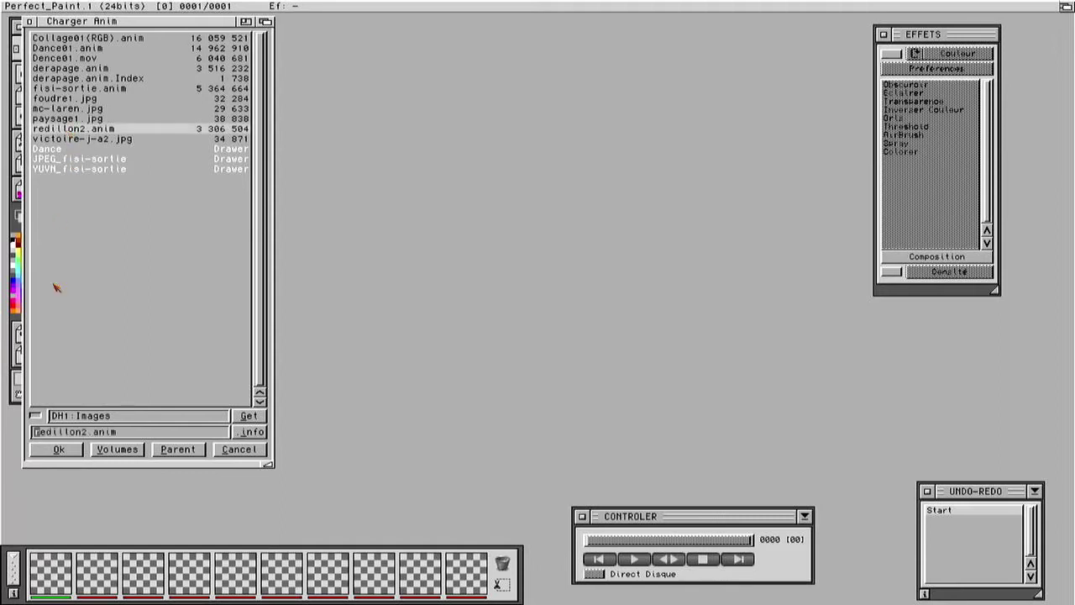
left_click(59, 449)
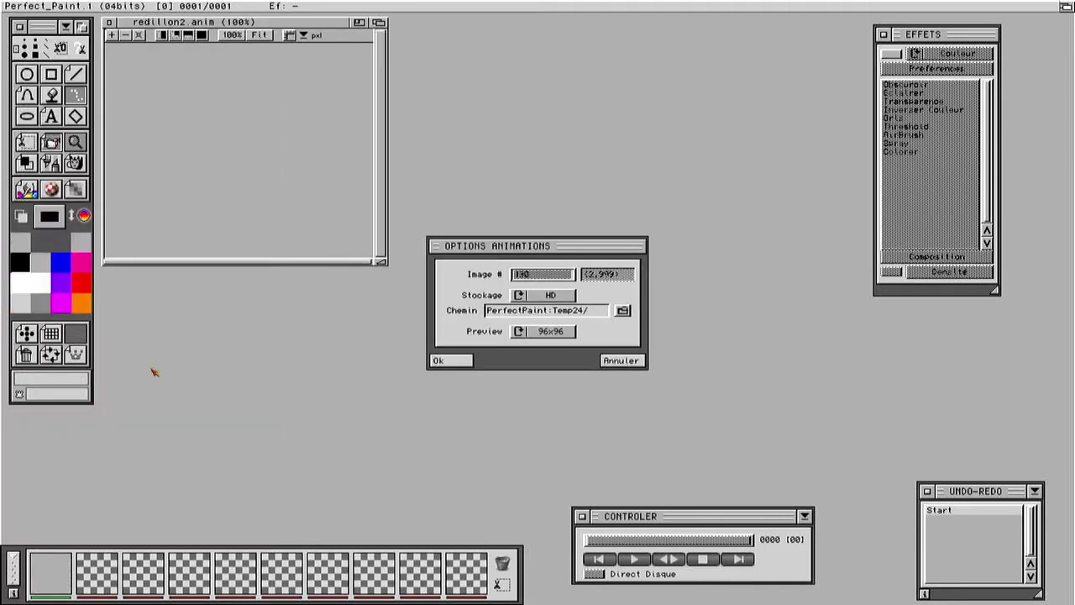
left_click(550, 295)
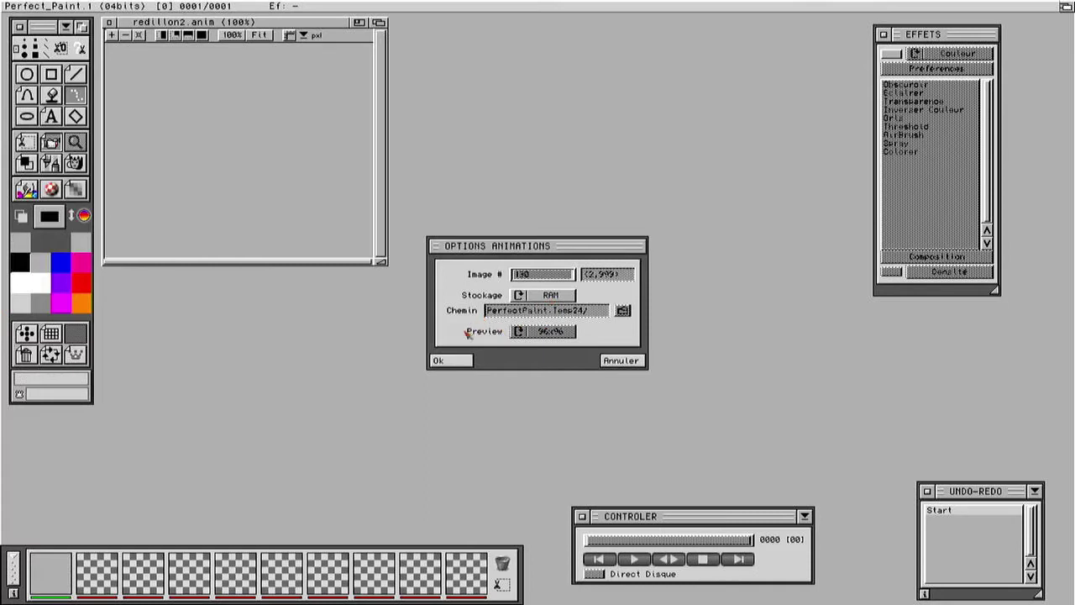
left_click(452, 362)
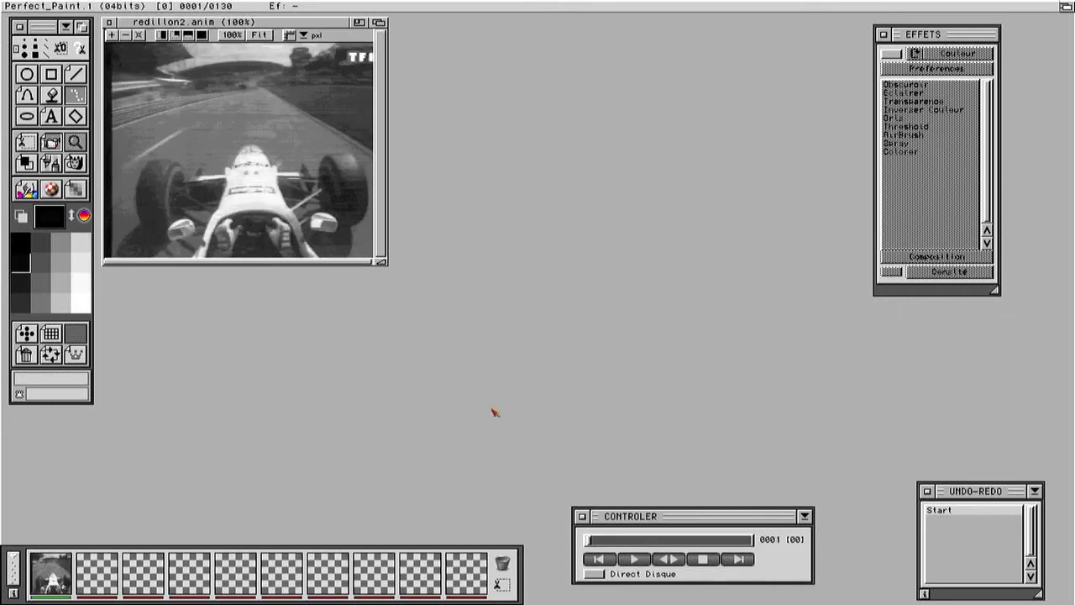
Step: Play the loaded animation, stop it and return to the first frame
left_click(633, 560)
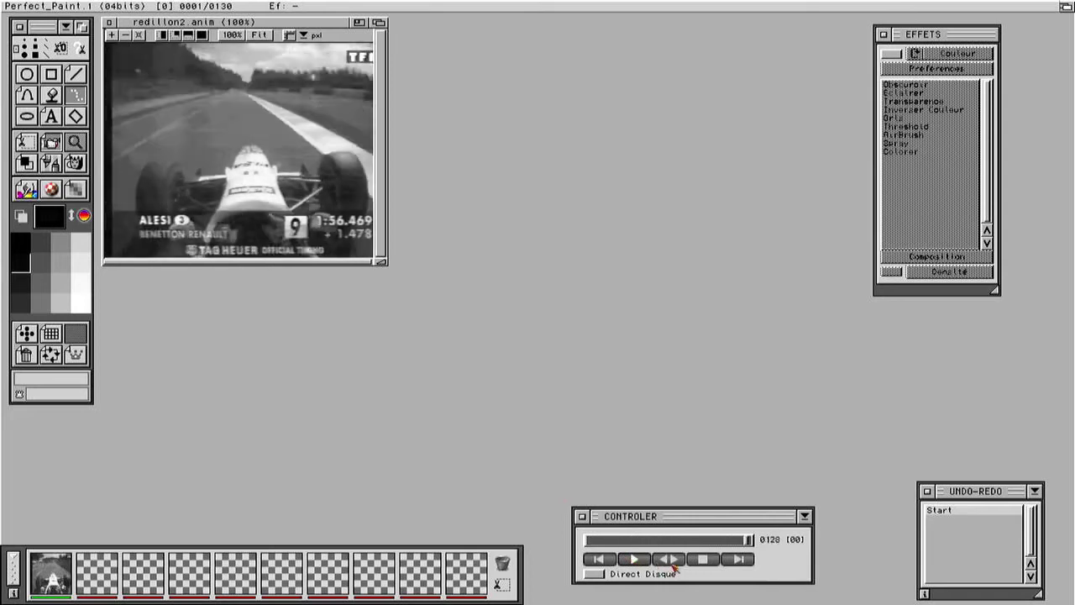
left_click(704, 560)
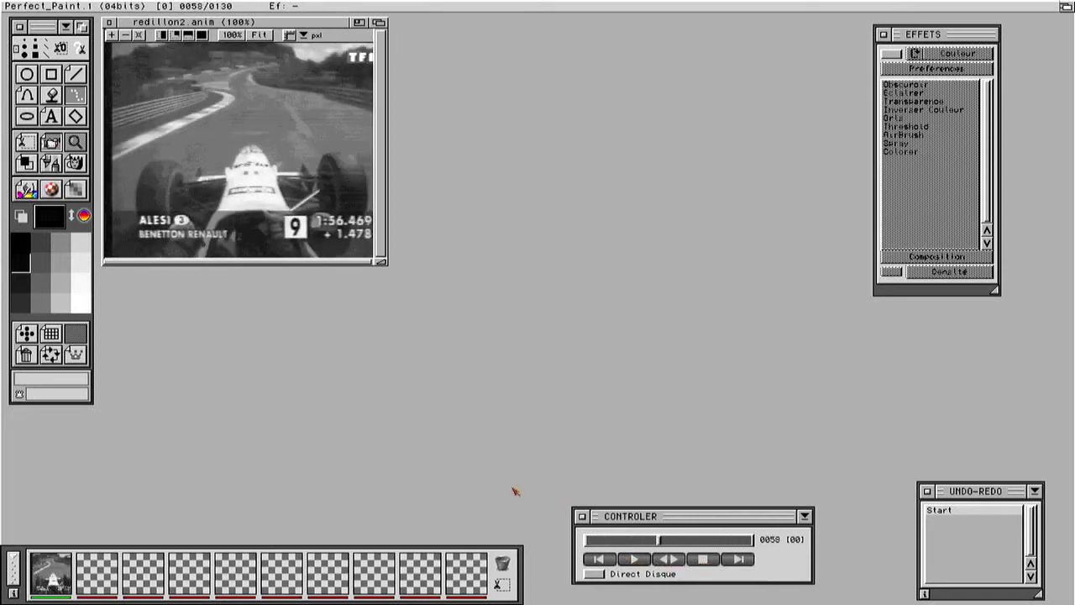
left_click(598, 559)
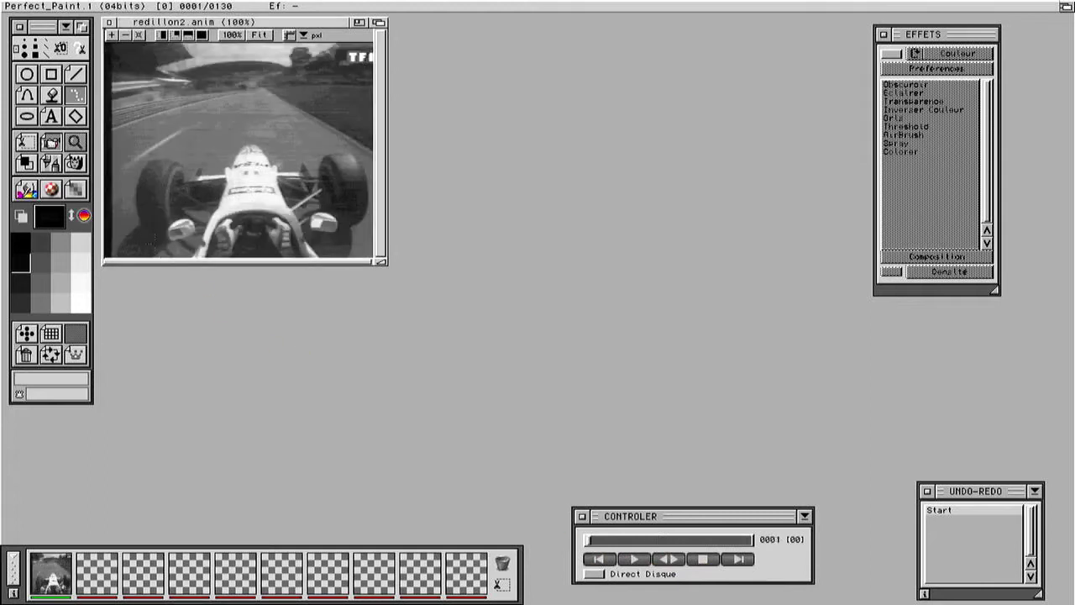
Step: Set the animation speed to 4 jiffies for all images
left_click(52, 142)
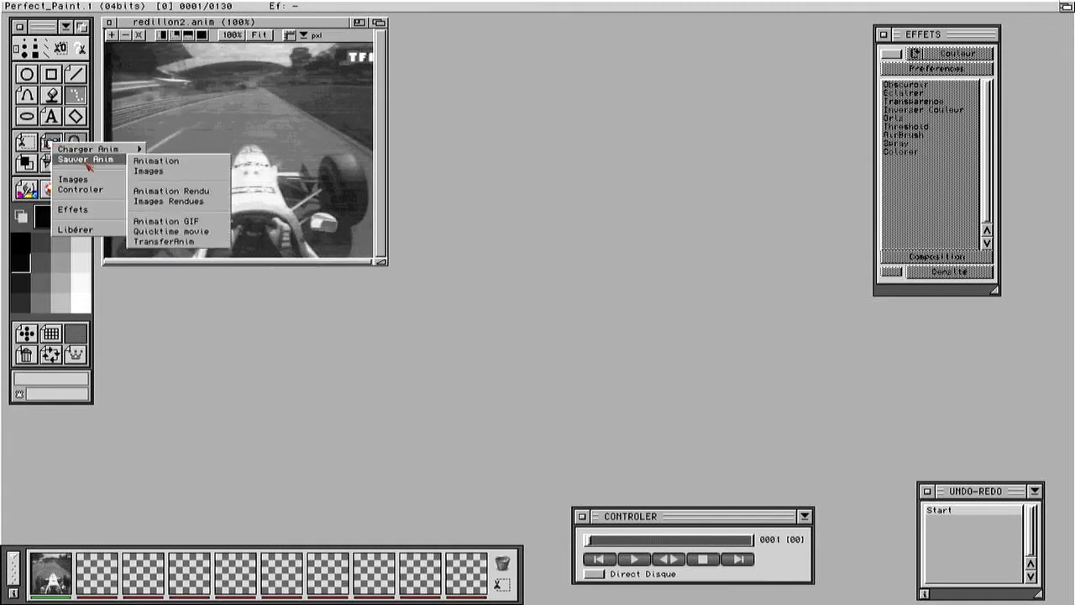
mouse_move(99, 191)
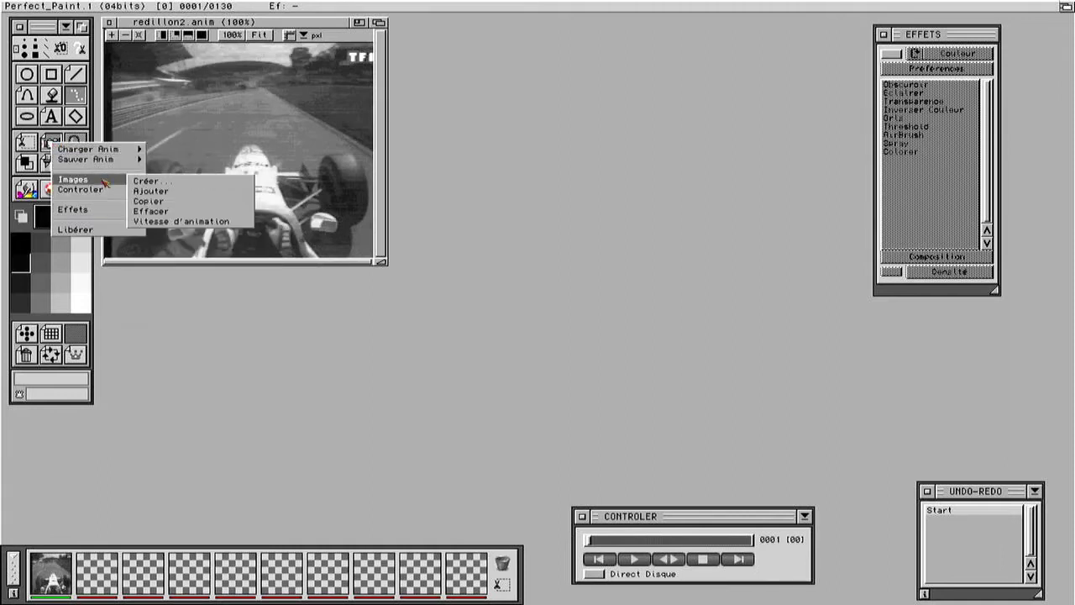
left_click(180, 222)
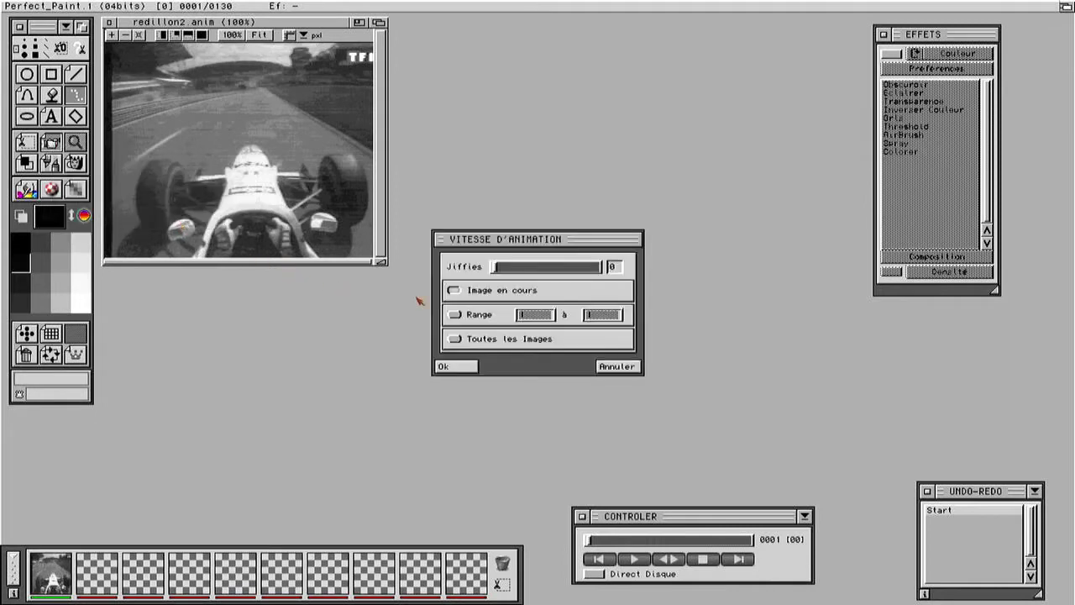
left_click_drag(496, 270, 499, 267)
left_click(456, 339)
left_click(461, 368)
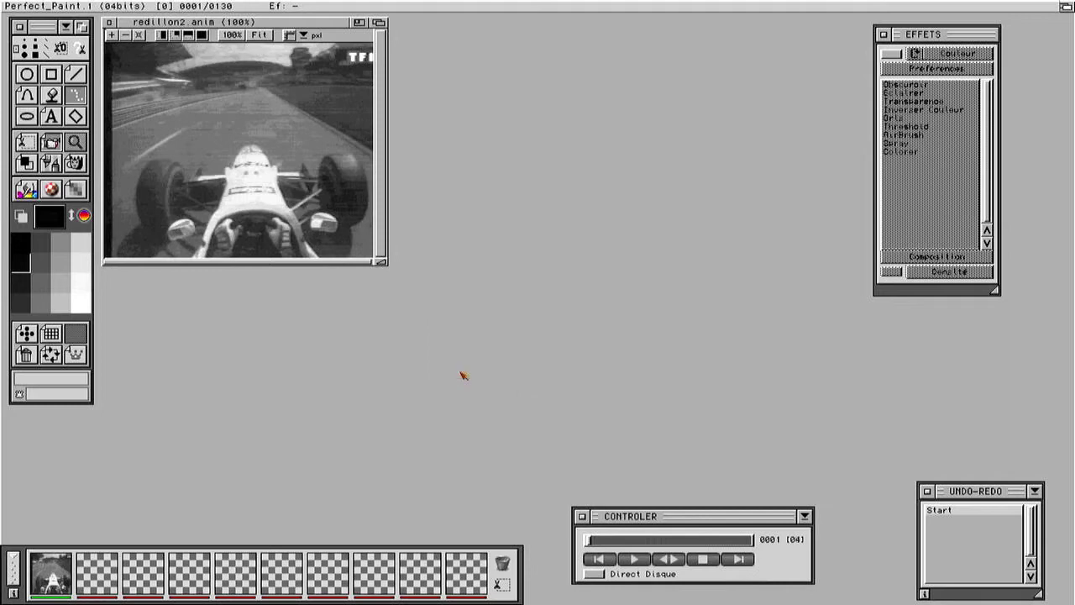
Step: Play the animation at its new speed and step through the closing frames to reach frame 124
left_click(634, 561)
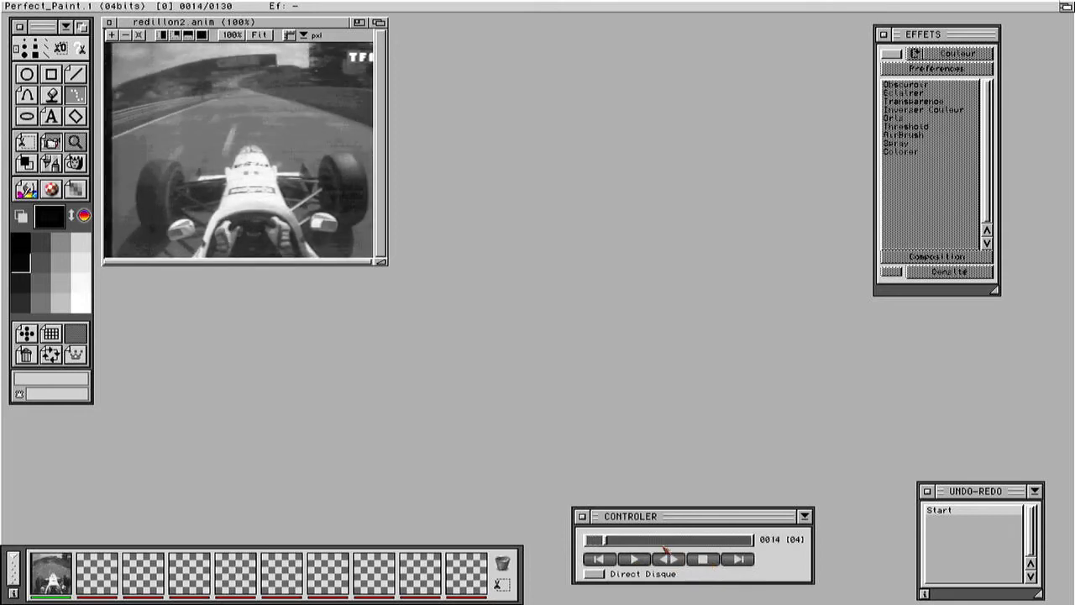
left_click_drag(613, 540, 785, 552)
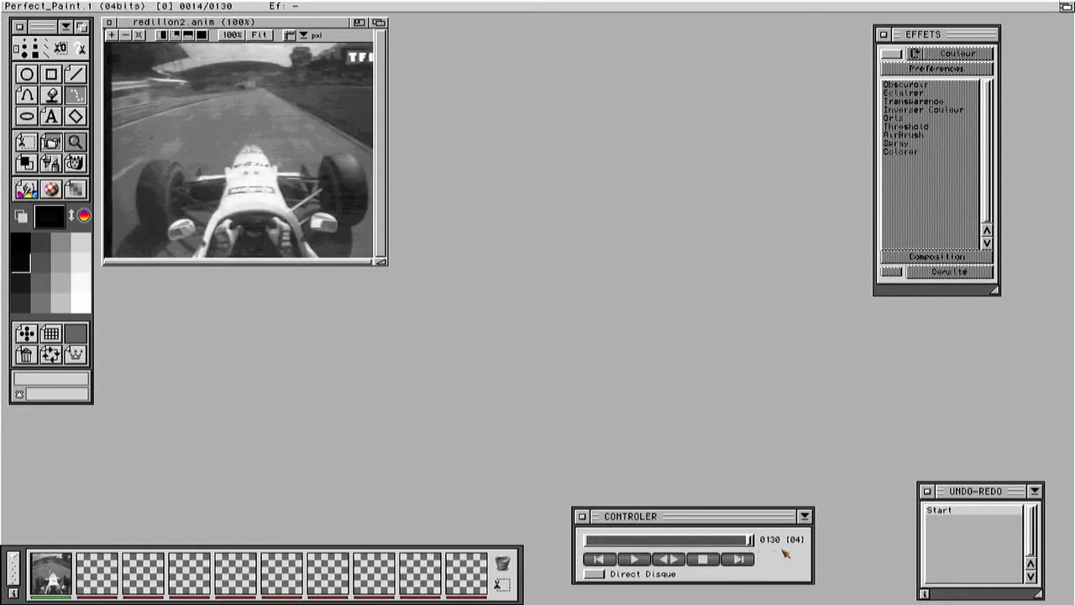
left_click(668, 541)
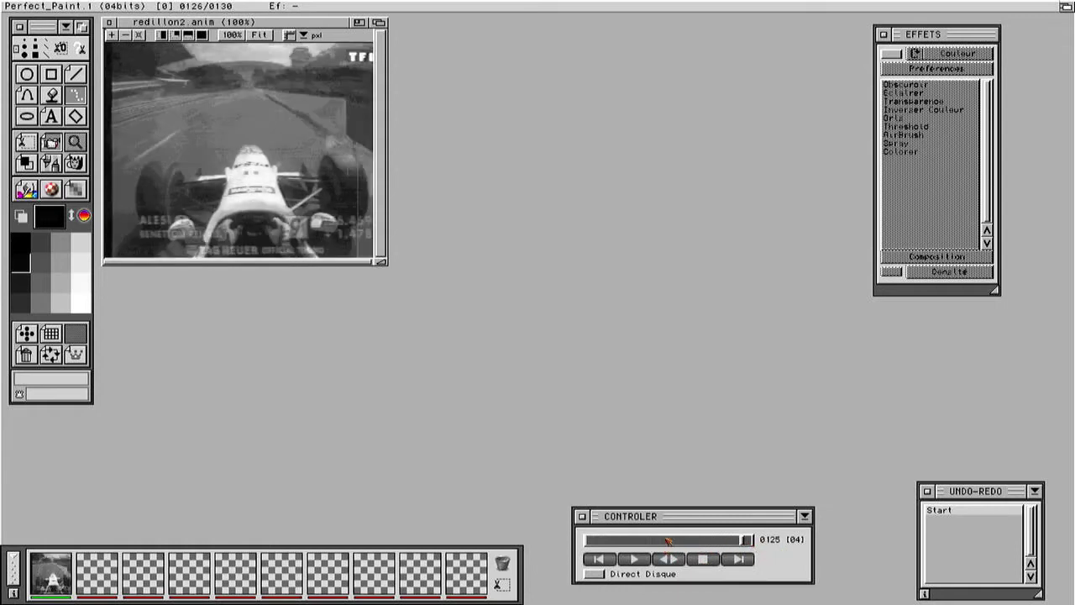
left_click(668, 542)
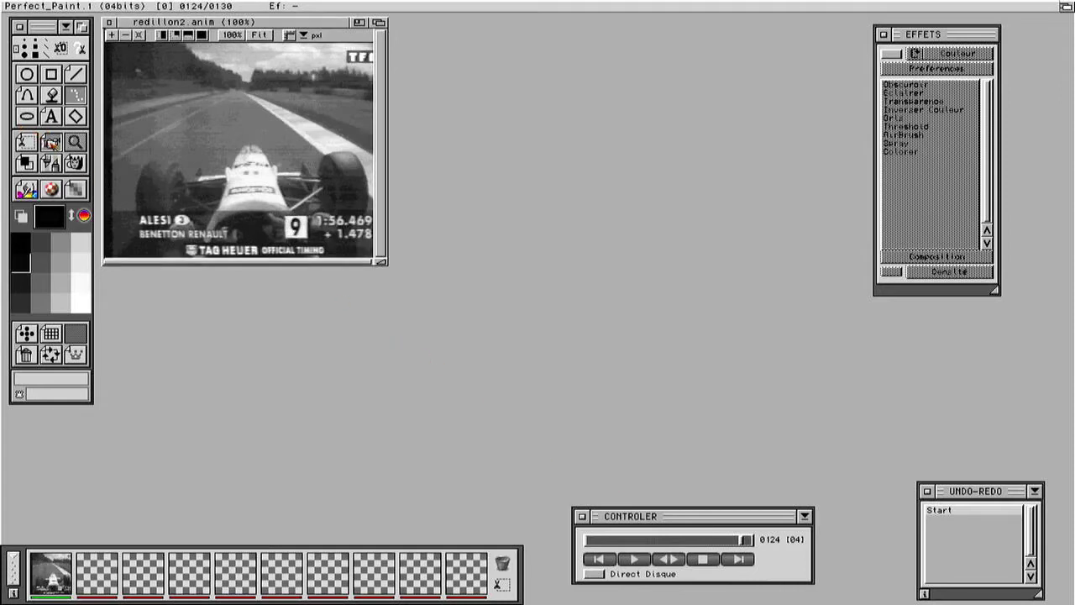
Step: Delete the range of images from 125 to 130 from the animation
left_click(50, 143)
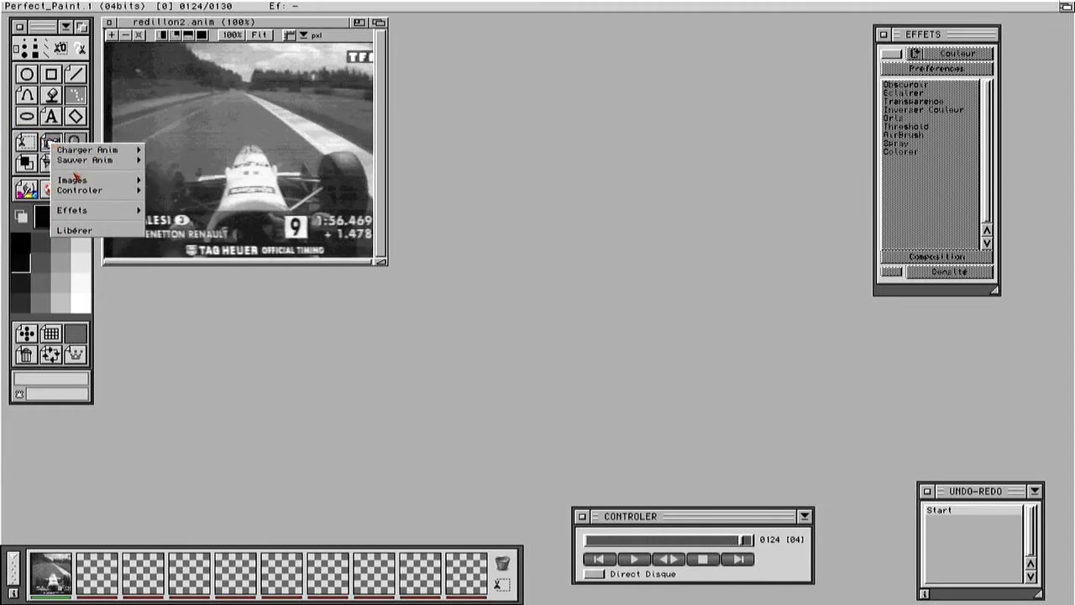
mouse_move(76, 175)
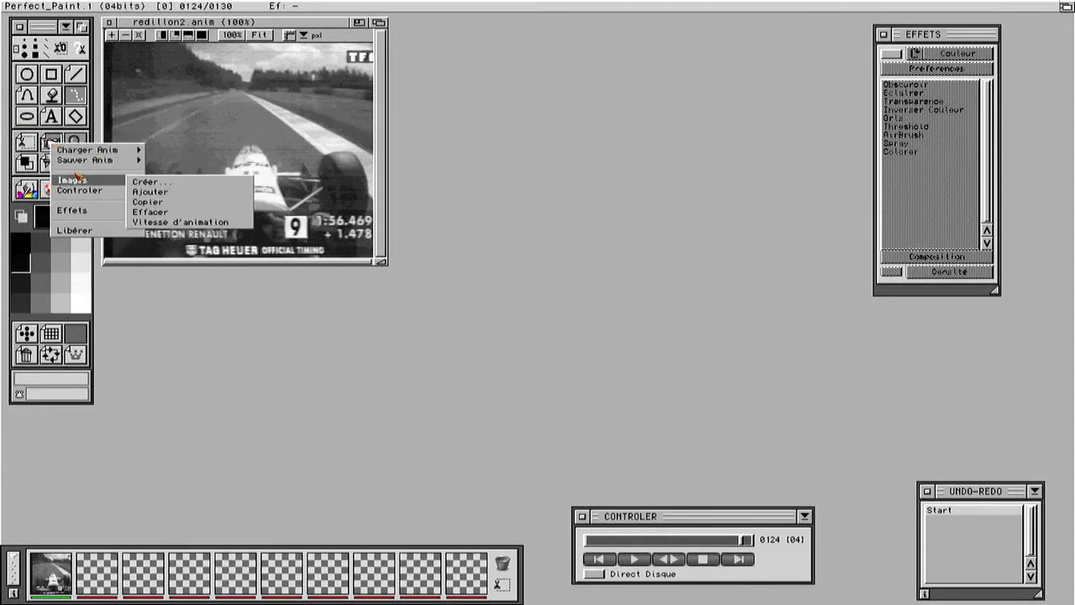
left_click(161, 213)
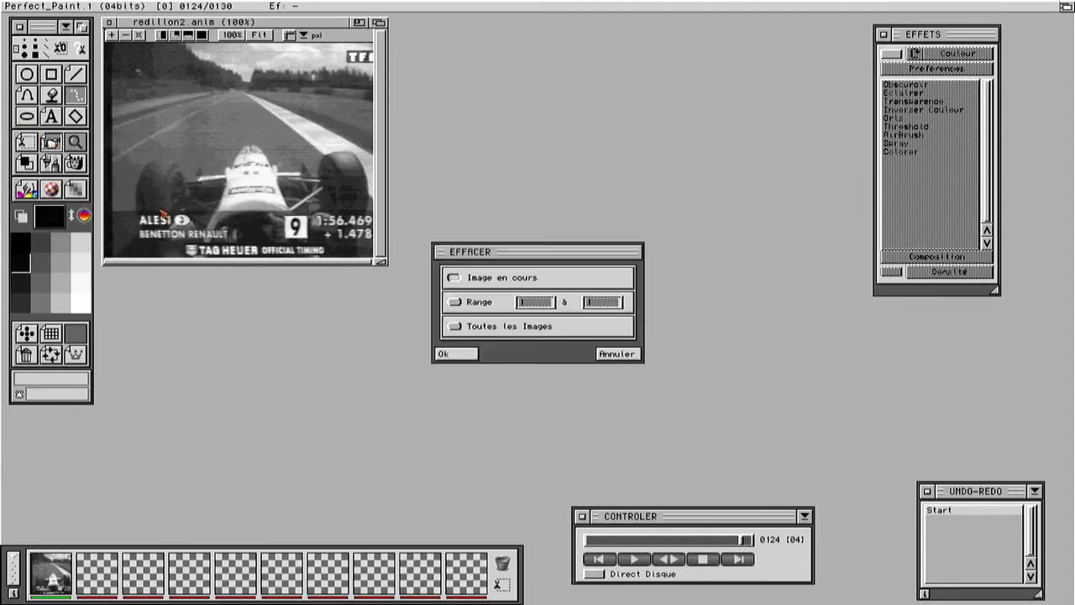
left_click(456, 302)
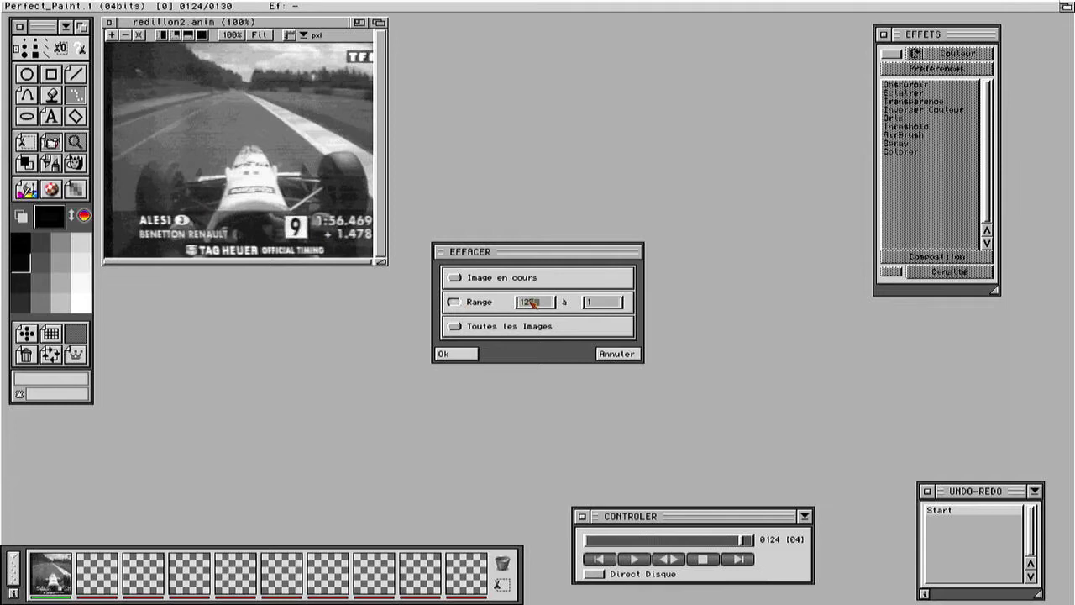
type("30")
left_click(470, 355)
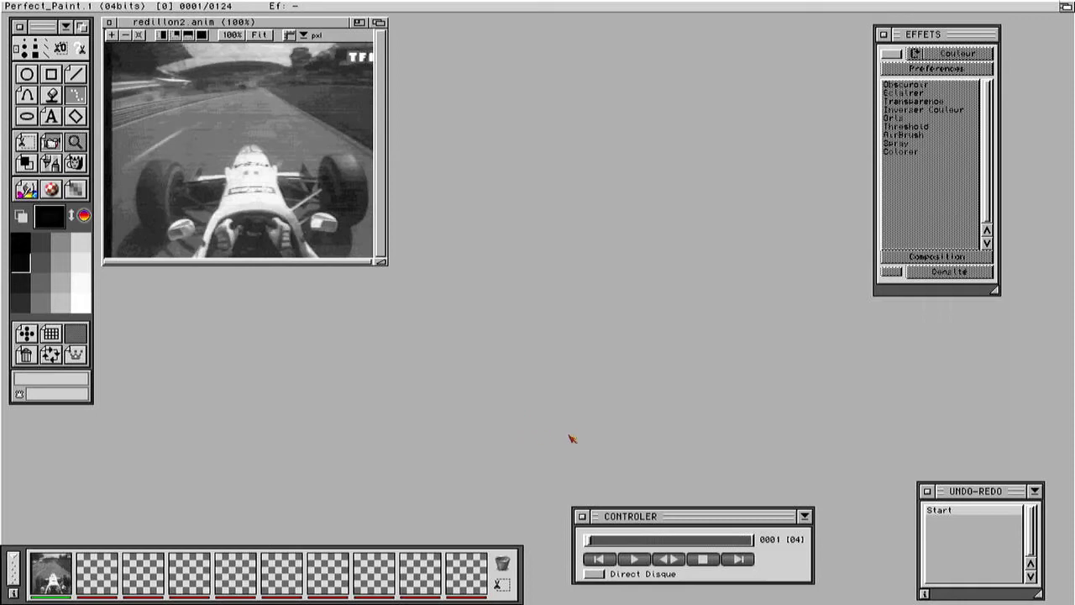
Step: Go to frame 124 at the end of the animation and add 5 images there
left_click_drag(590, 542, 761, 540)
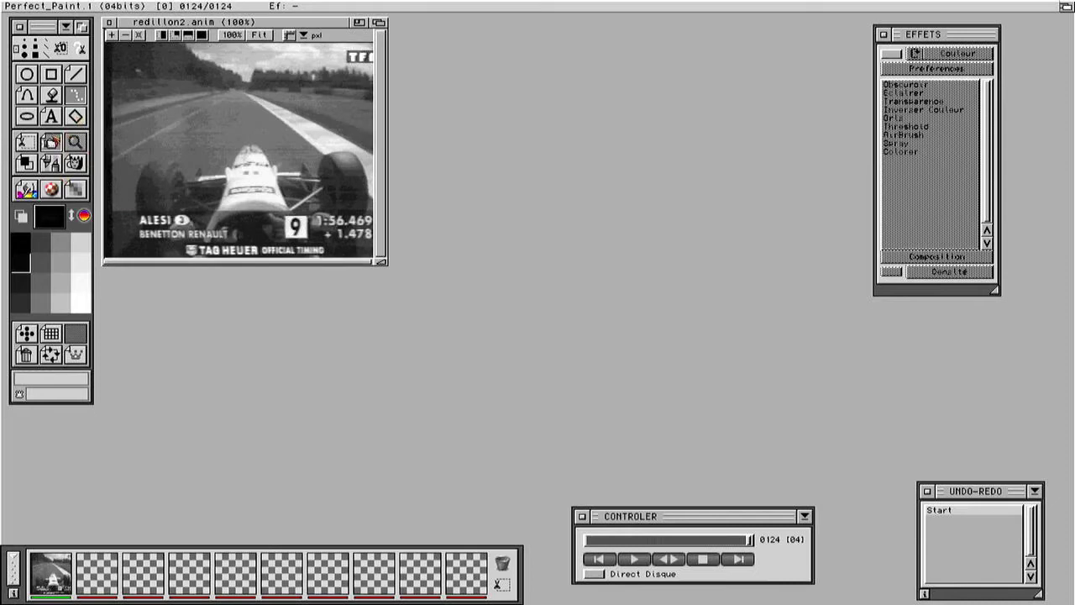
left_click(52, 143)
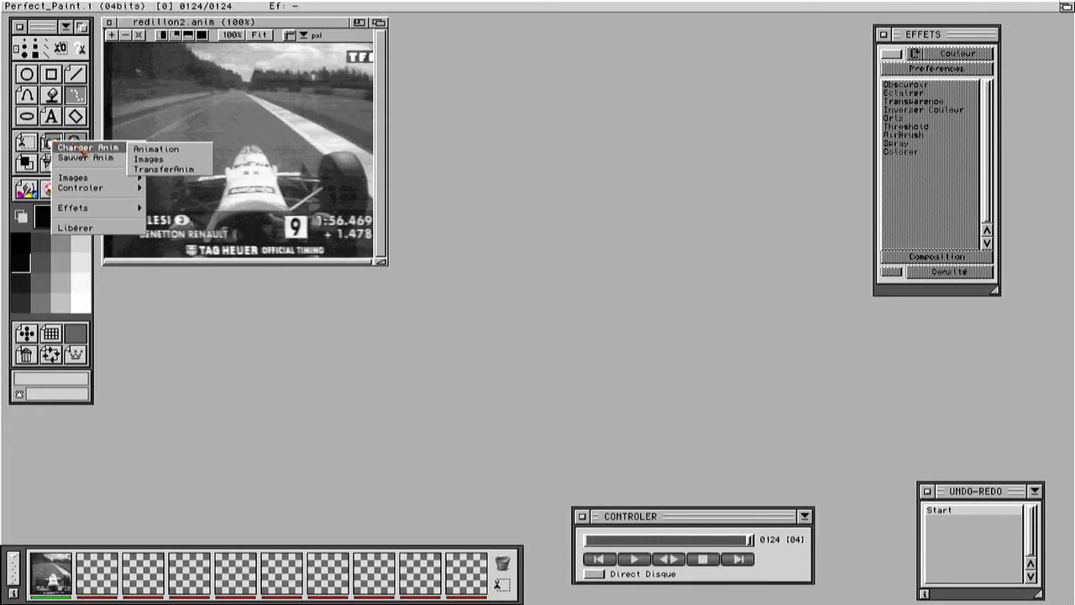
mouse_move(106, 180)
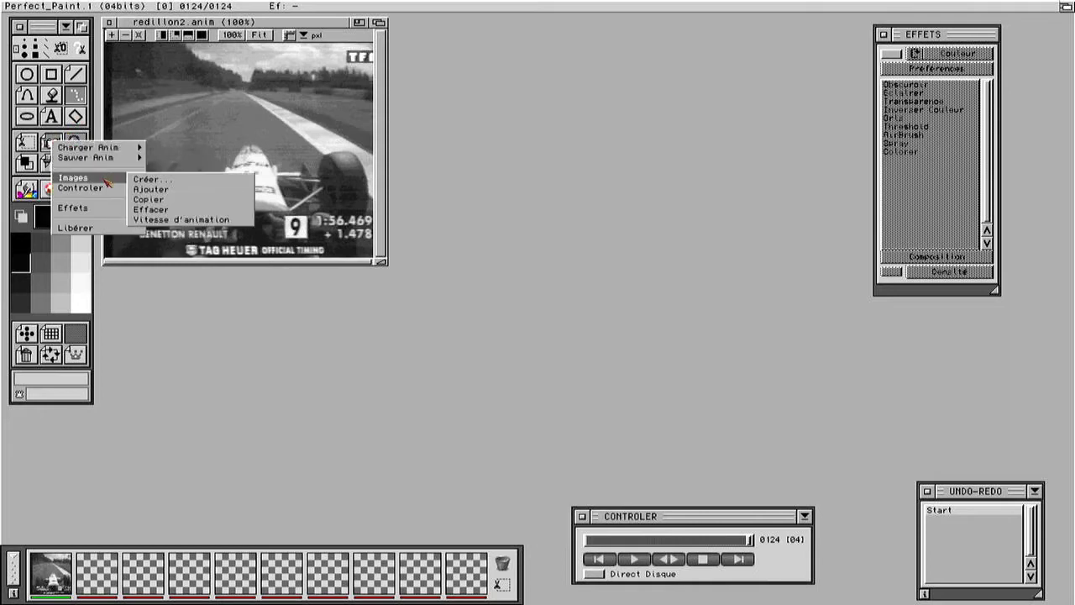
left_click(171, 192)
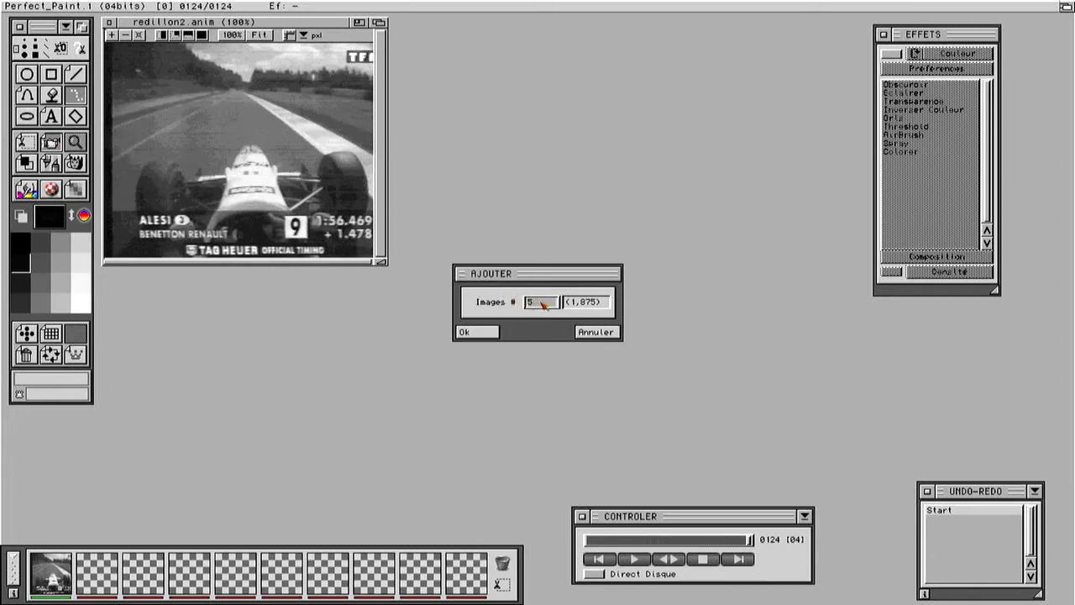
left_click(494, 333)
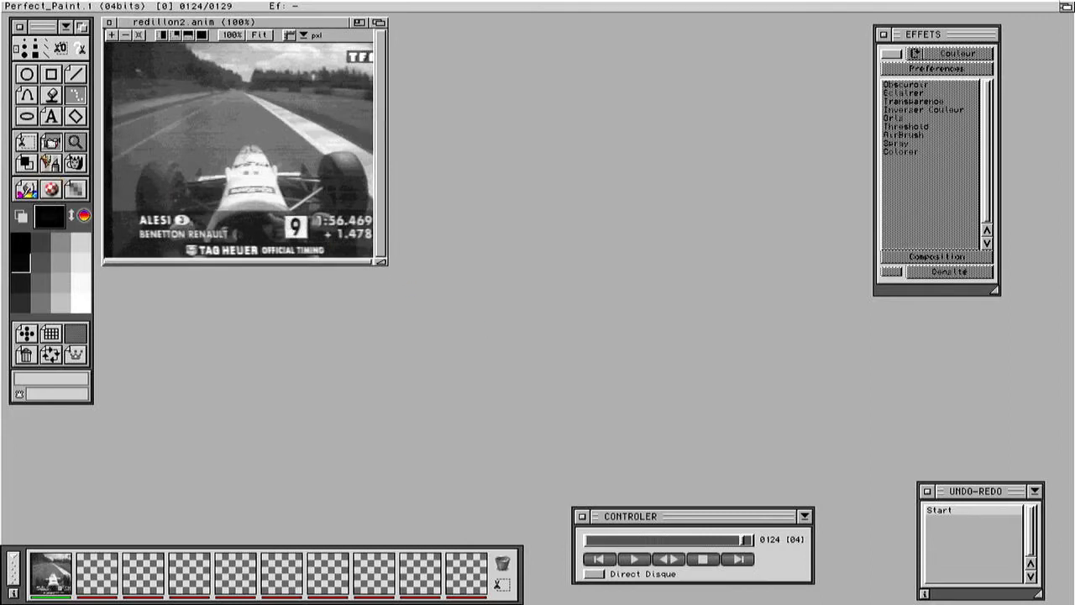
Step: Apply a fade to black over the closing frames of redillon2.anim, ending at frame 129, and scrub through to the last frame
right_click(49, 144)
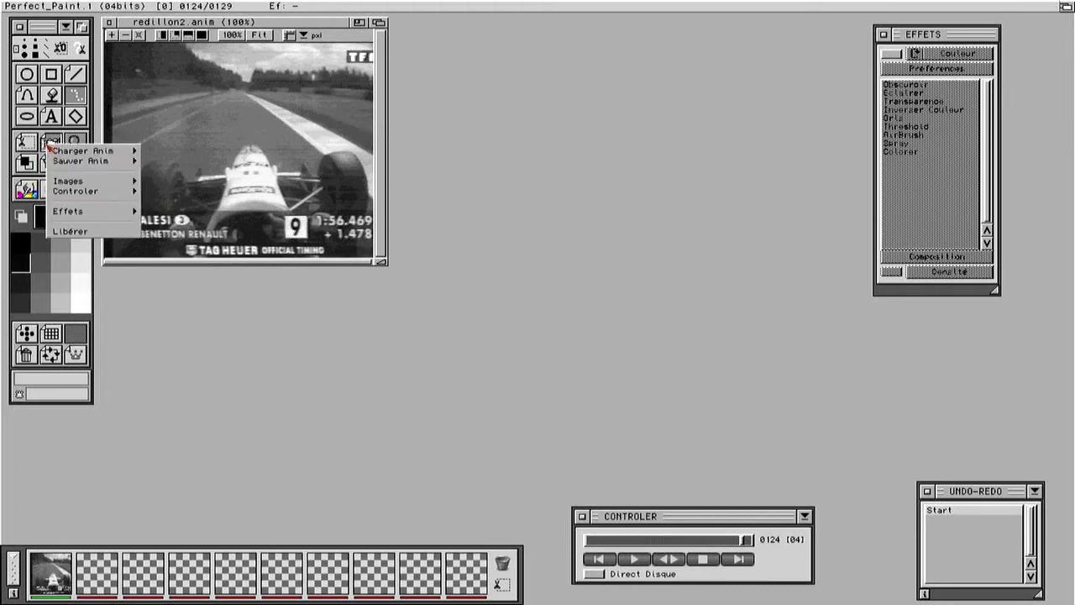
mouse_move(57, 150)
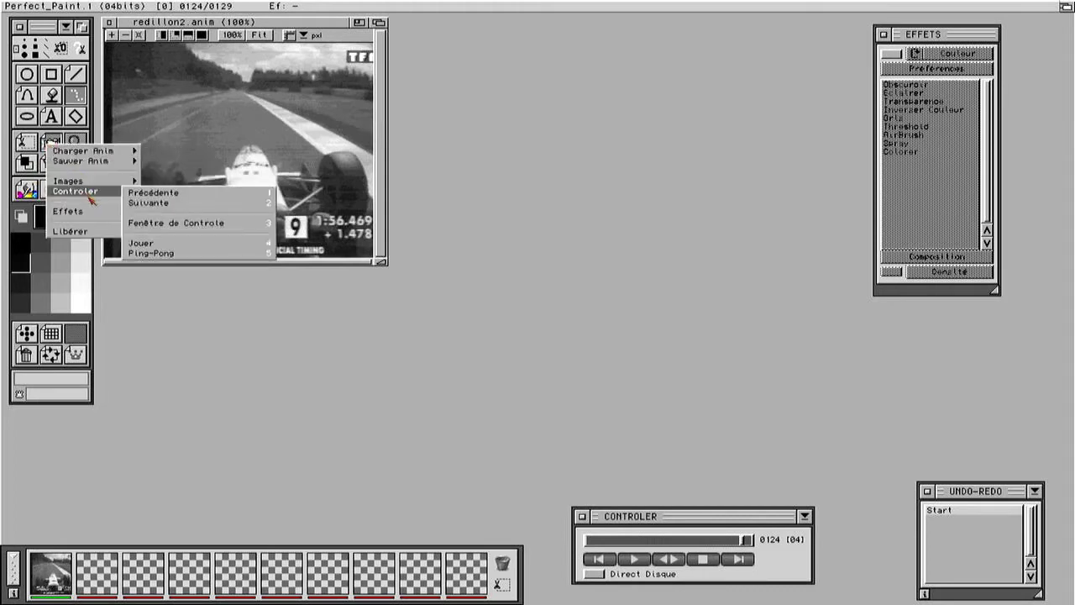
mouse_move(99, 210)
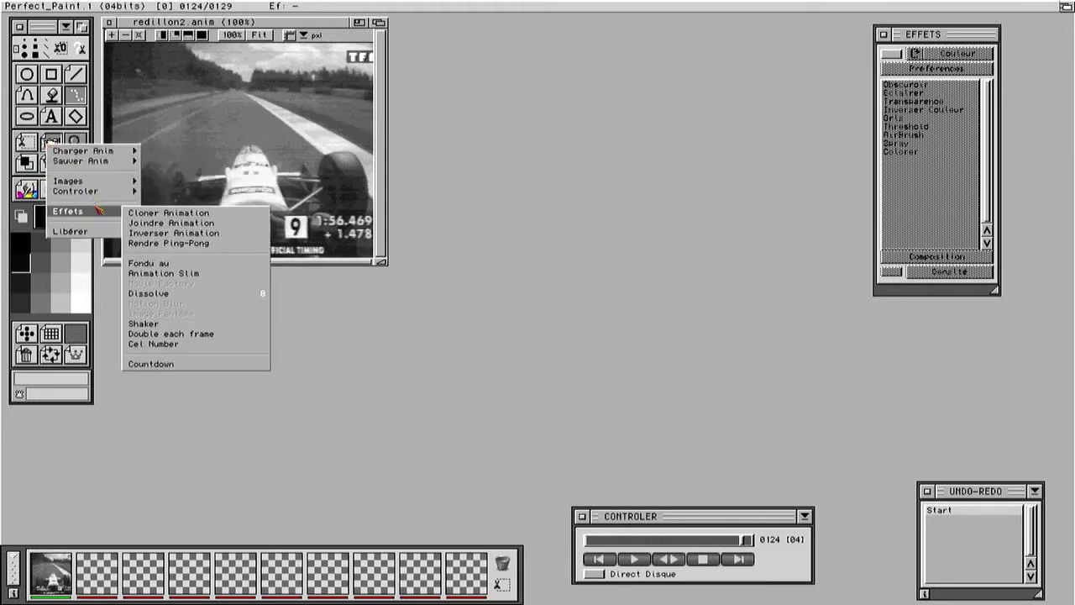
left_click(151, 262)
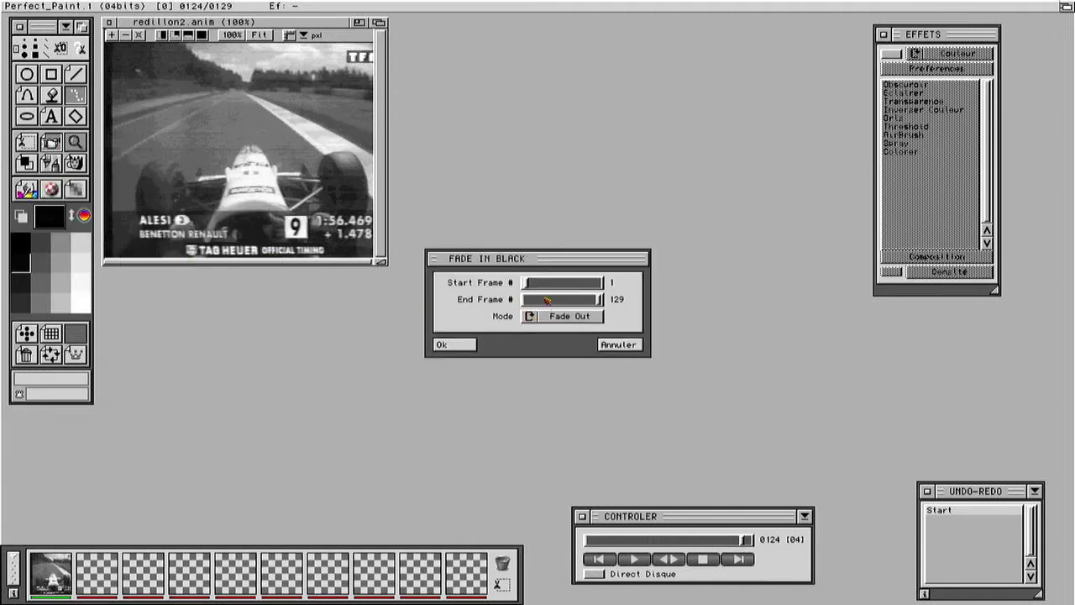
left_click_drag(528, 285, 597, 292)
left_click(545, 318)
left_click(469, 346)
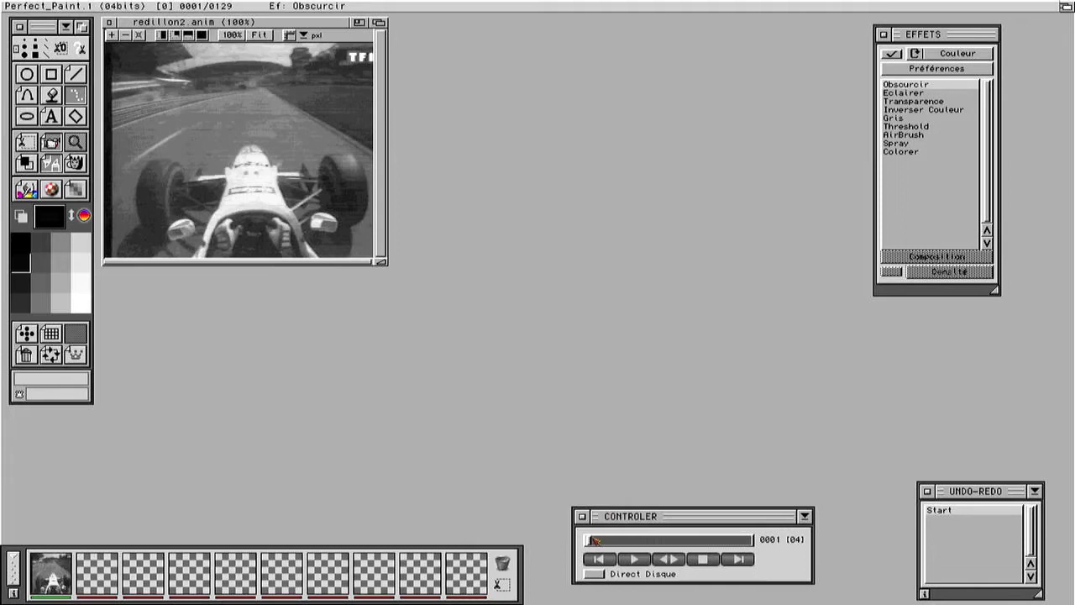
left_click_drag(592, 541, 765, 544)
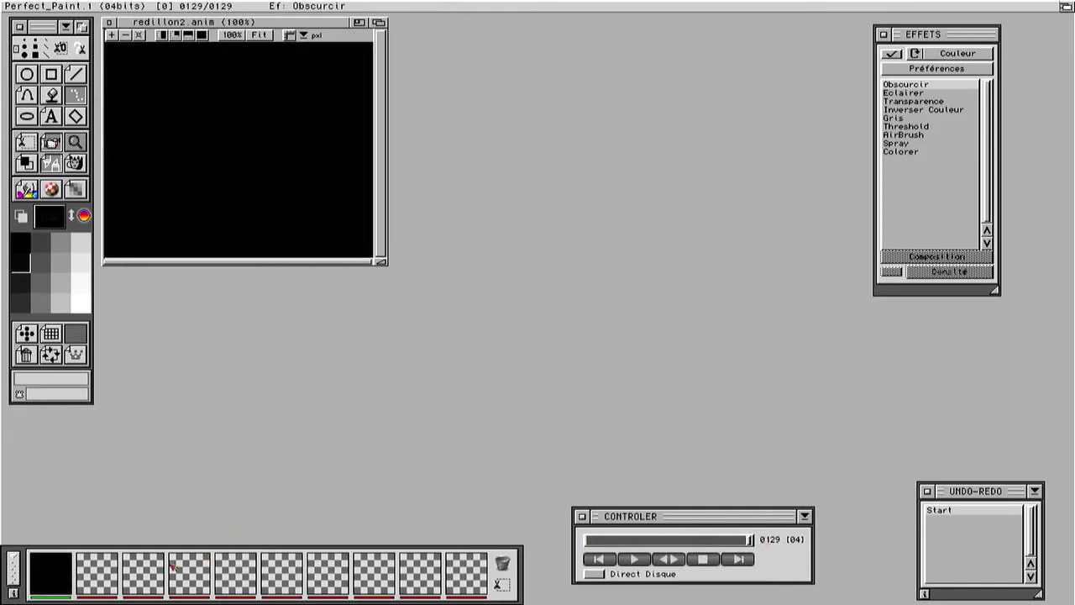
Step: Load derapage.anim from DH1:Images into the second, empty animation slot with 50 images and RAM storage
left_click(102, 582)
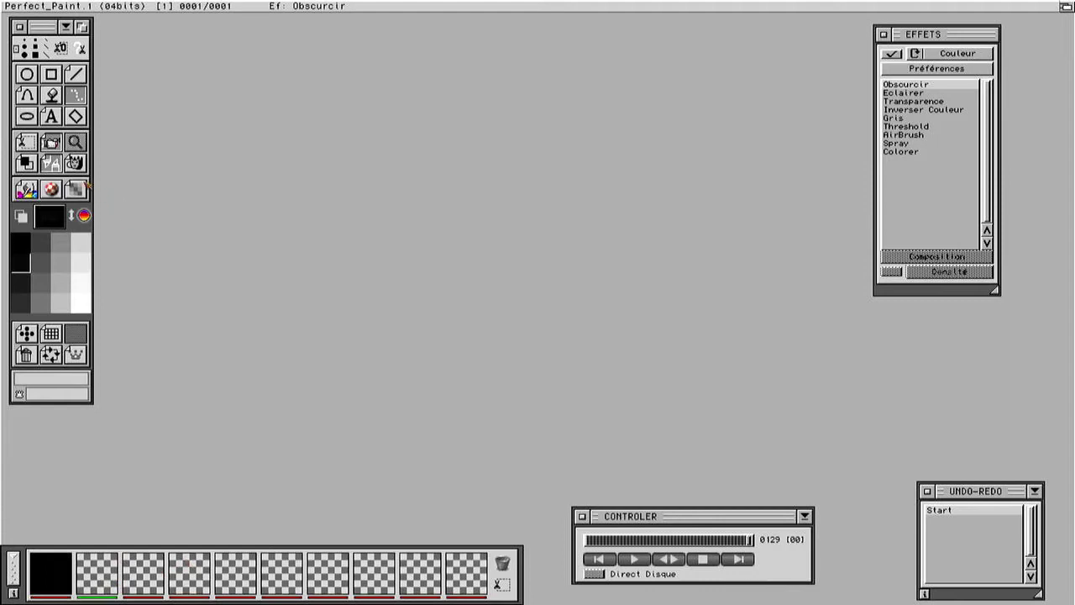
right_click(48, 143)
mouse_move(67, 148)
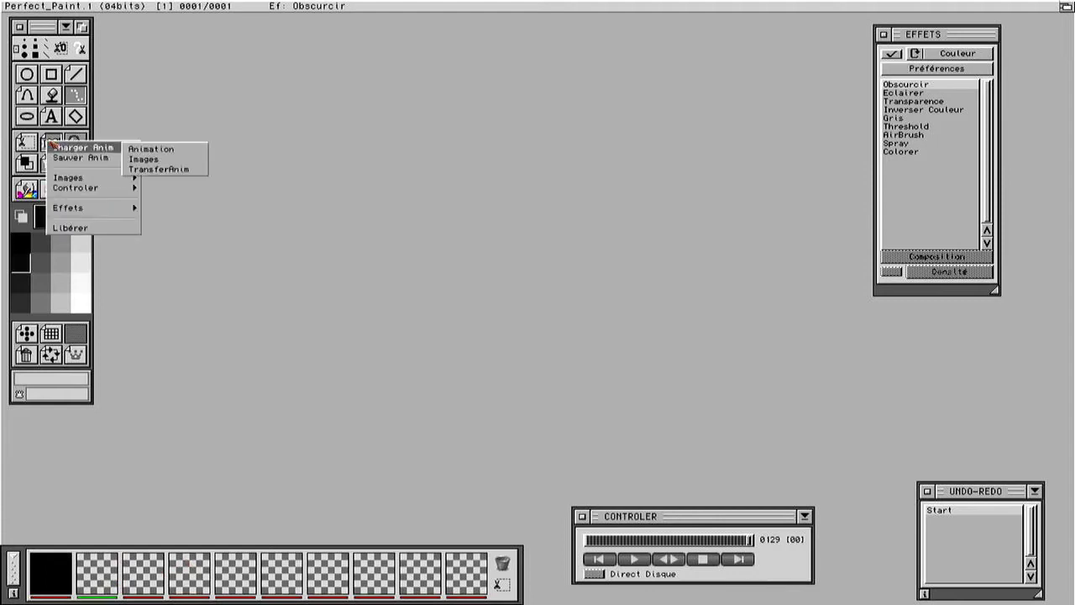
left_click(154, 149)
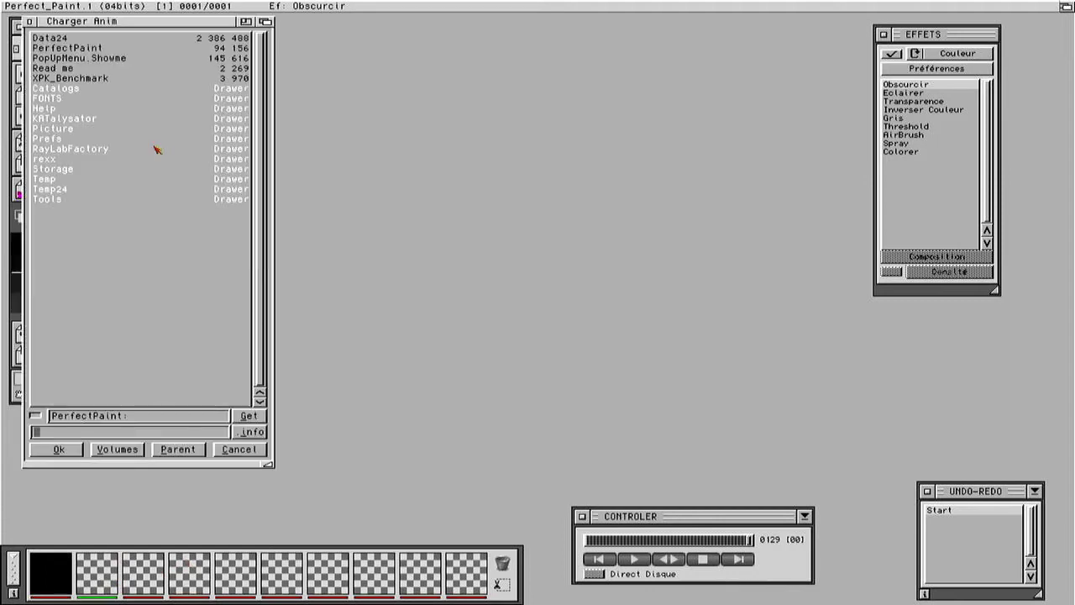
left_click(110, 451)
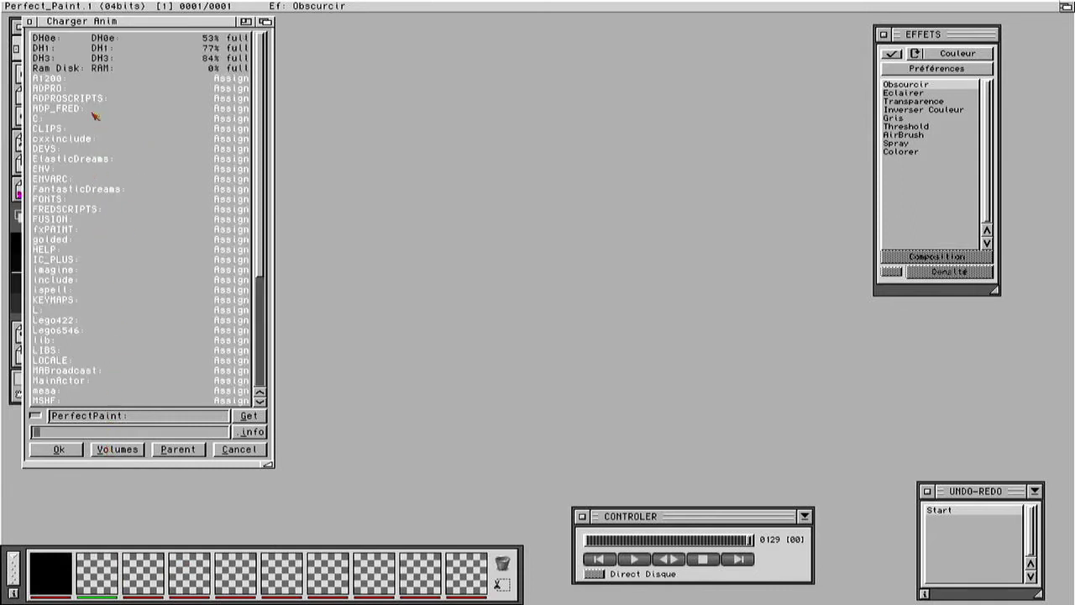
left_click(47, 48)
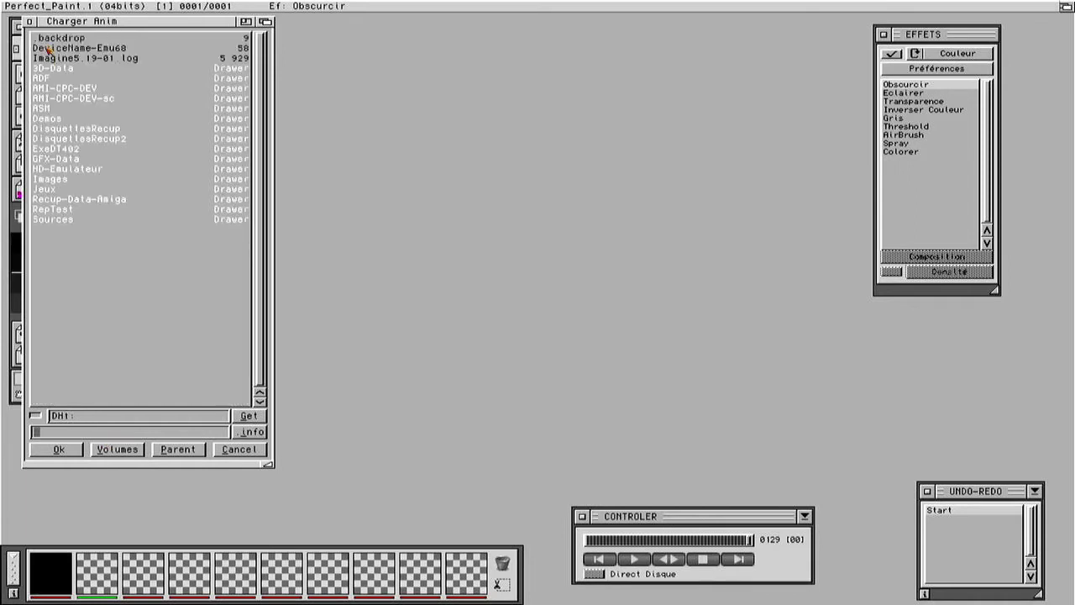
left_click(61, 180)
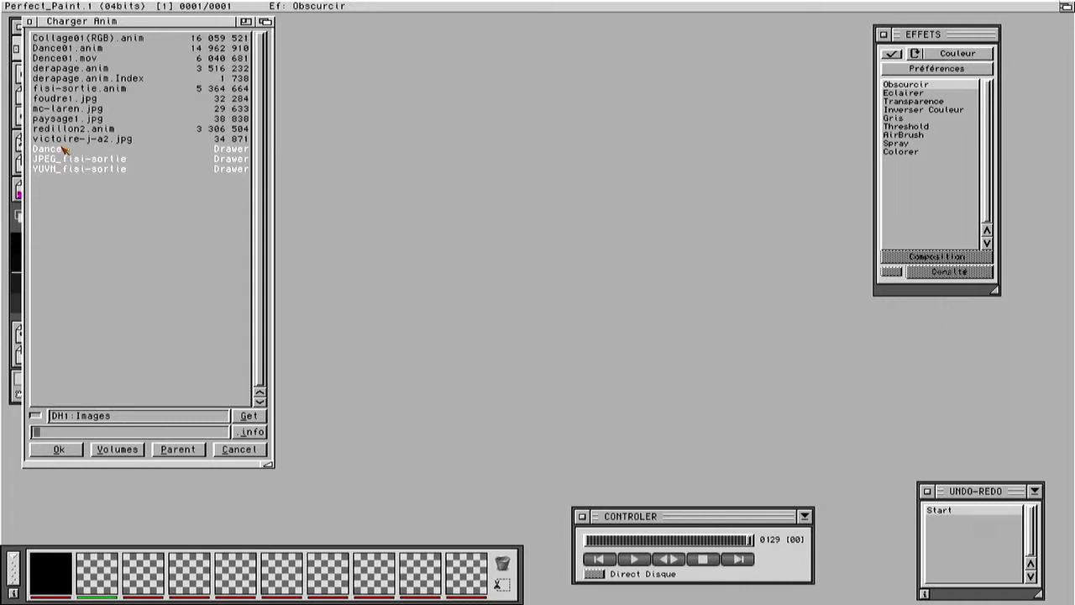
left_click(71, 71)
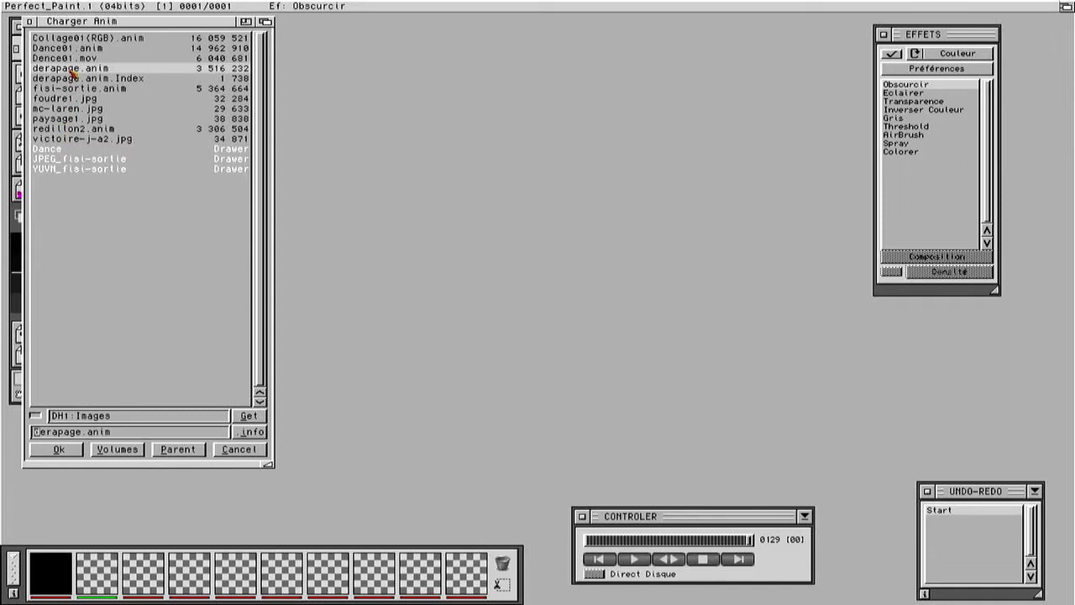
left_click(59, 450)
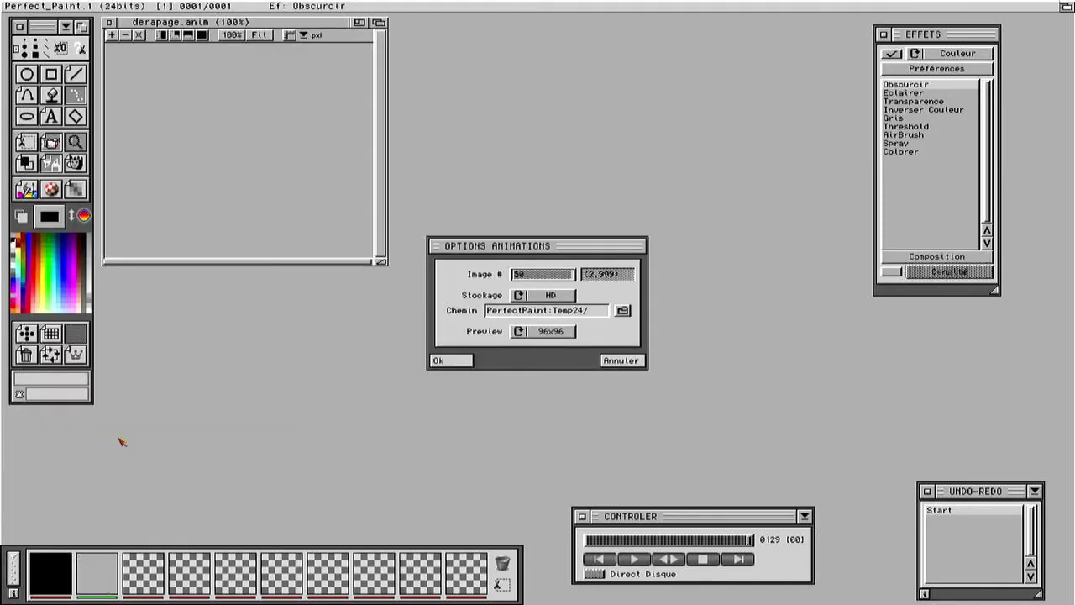
left_click(569, 297)
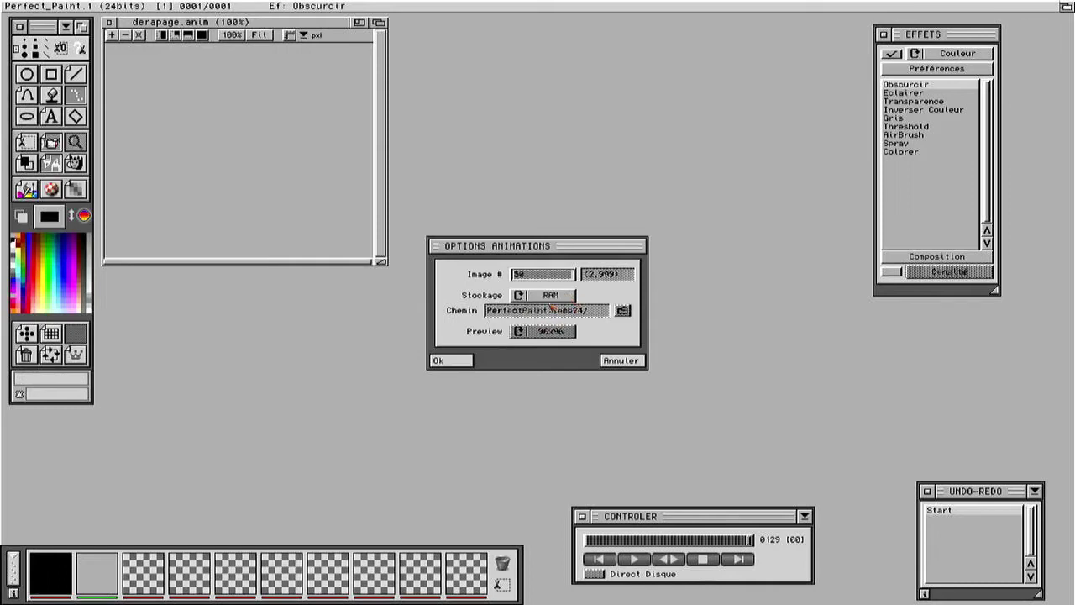
left_click(452, 361)
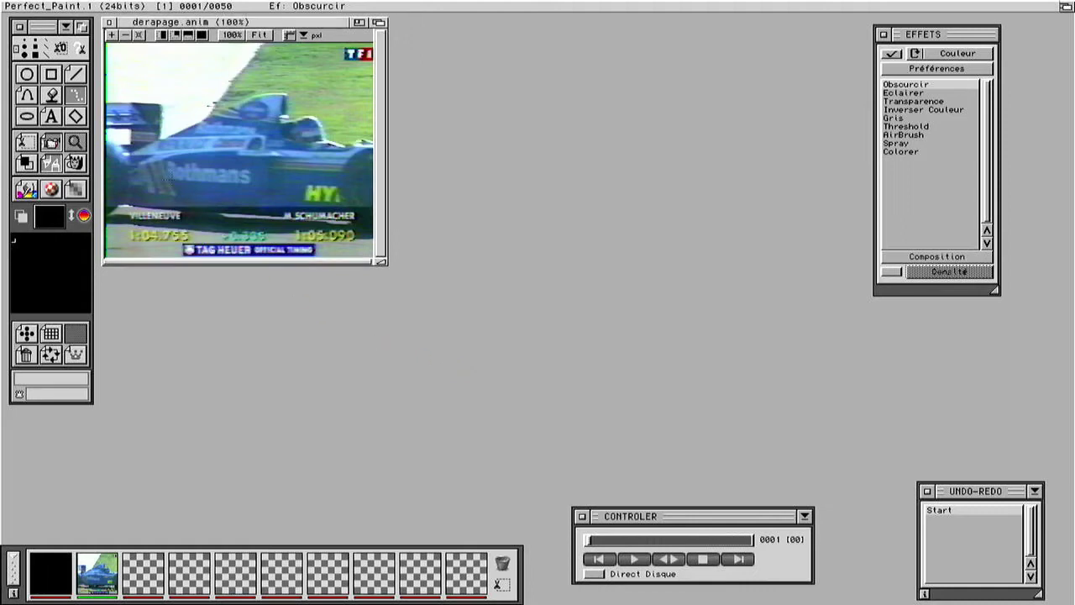
Step: Set the speed of derapage.anim to 4 jiffies for all images
left_click(56, 146)
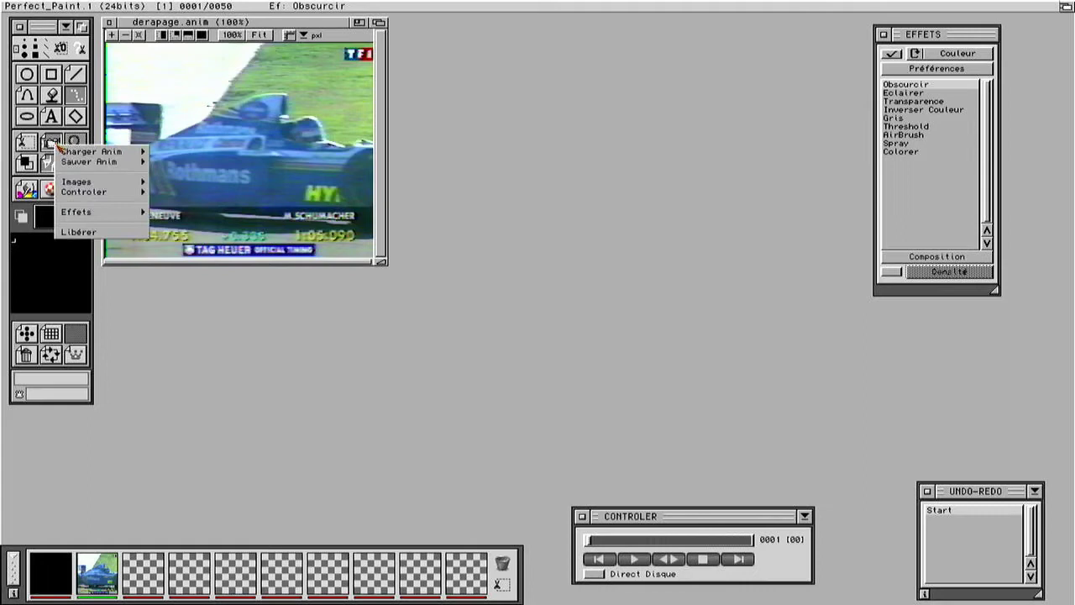
mouse_move(112, 180)
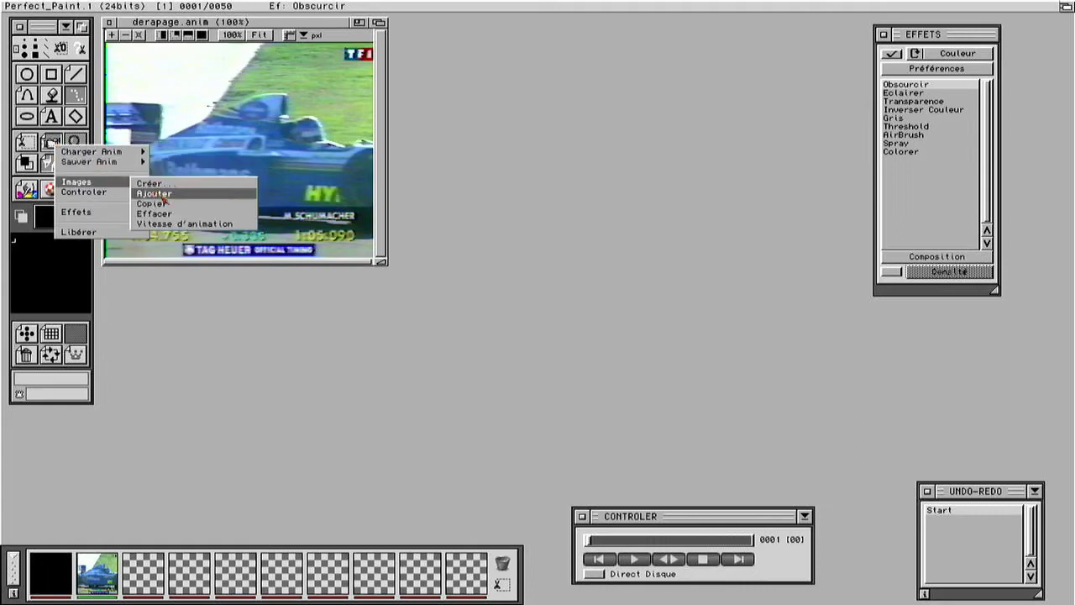
left_click(203, 225)
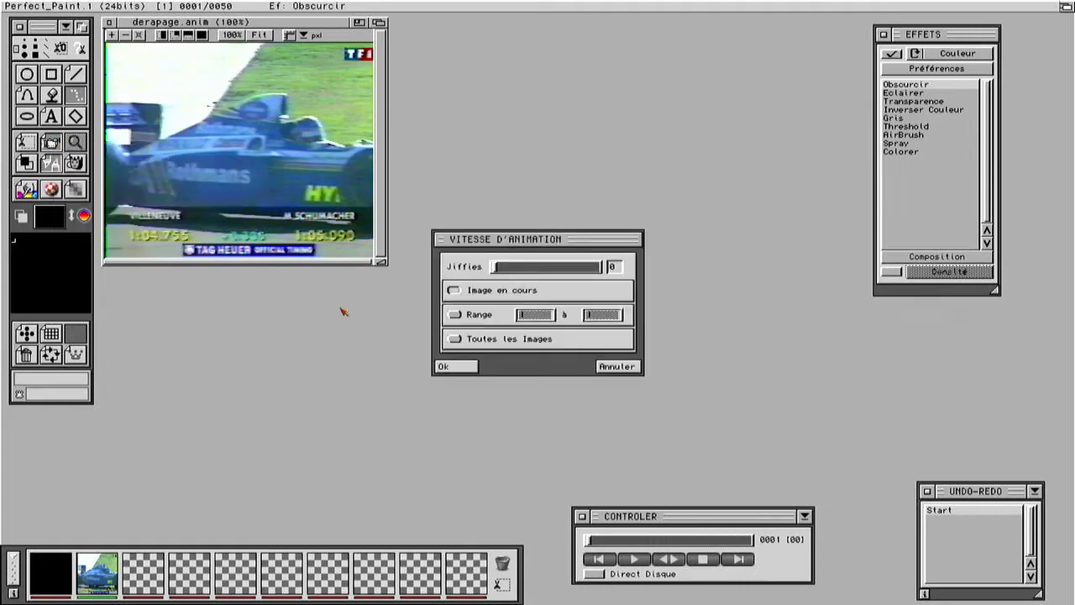
left_click(459, 343)
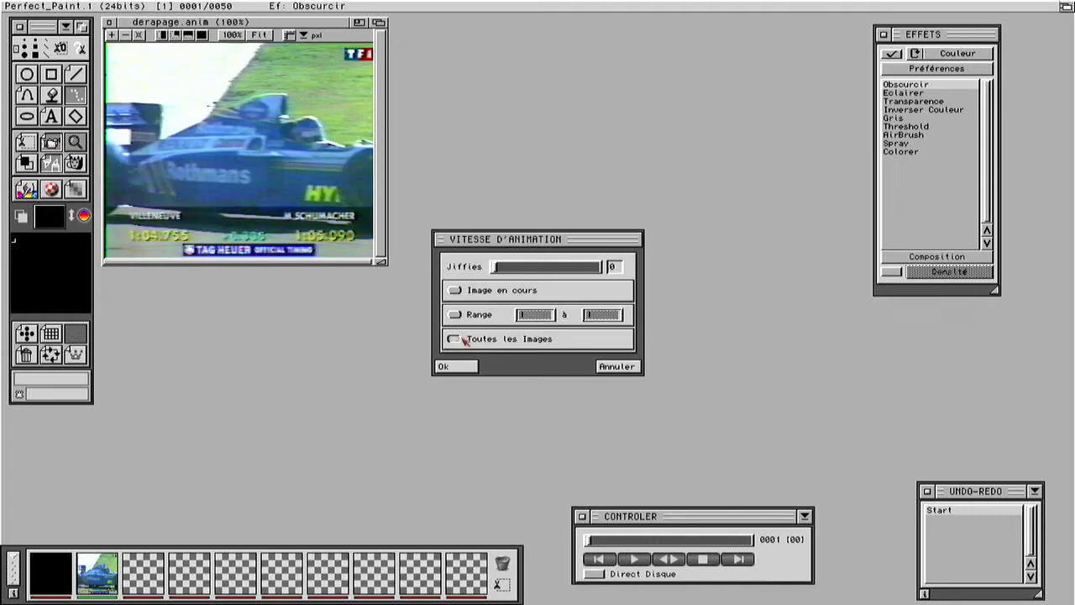
left_click(540, 273)
left_click(540, 272)
left_click(540, 273)
left_click(540, 273)
left_click(457, 366)
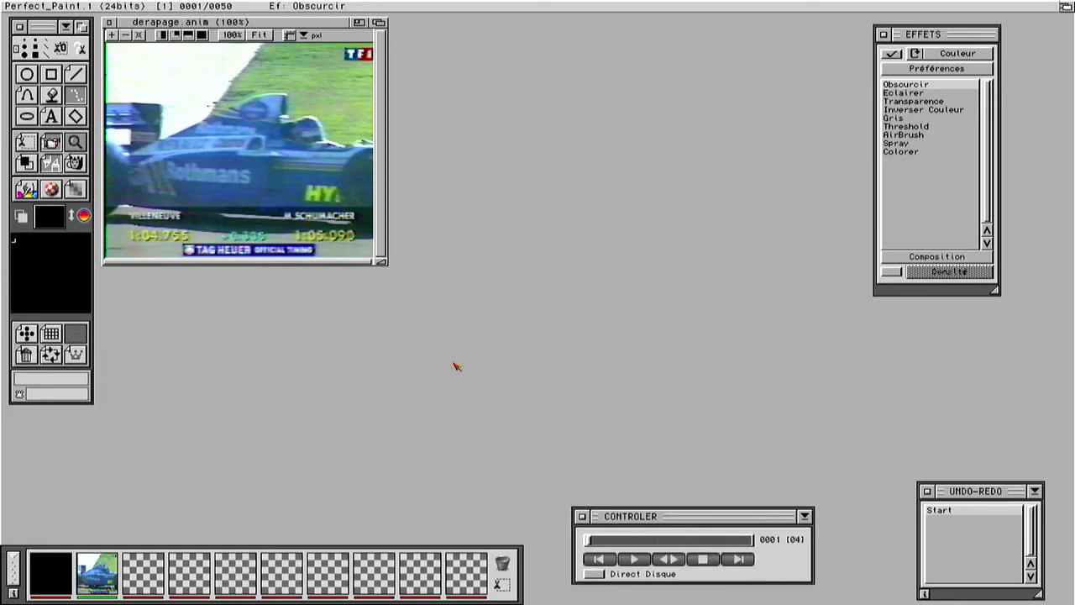
Step: Play derapage.anim at its new speed, stop it and return to frame 1
left_click(638, 560)
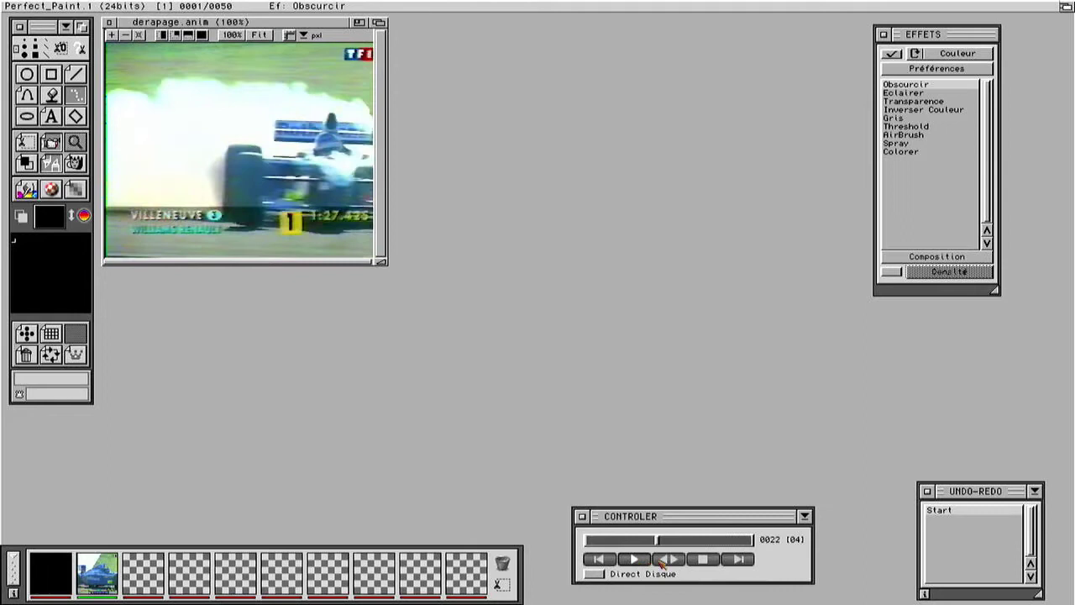
left_click(708, 565)
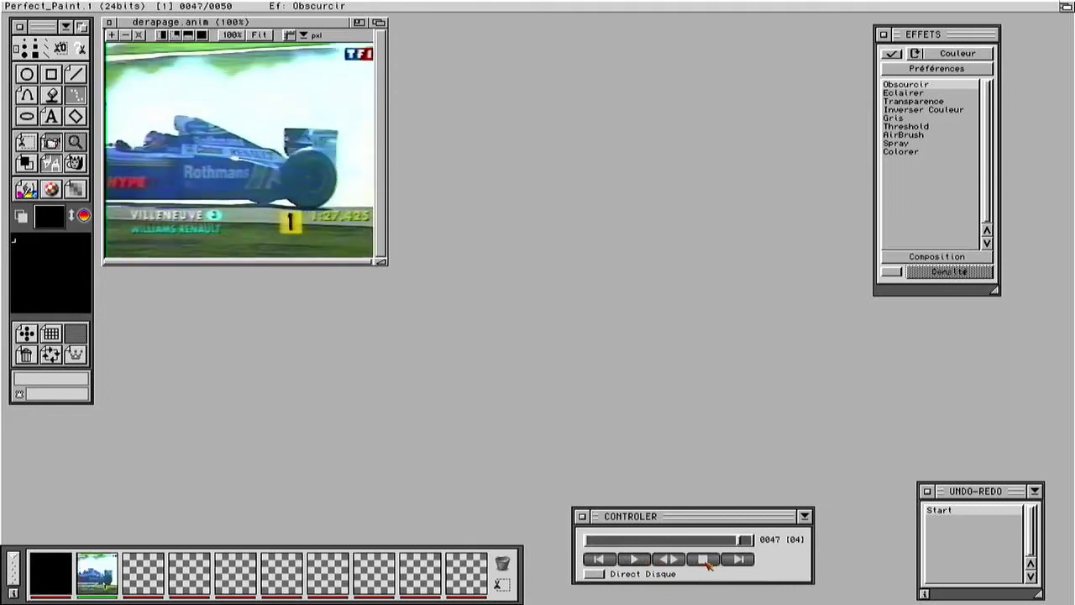
left_click_drag(742, 542, 558, 540)
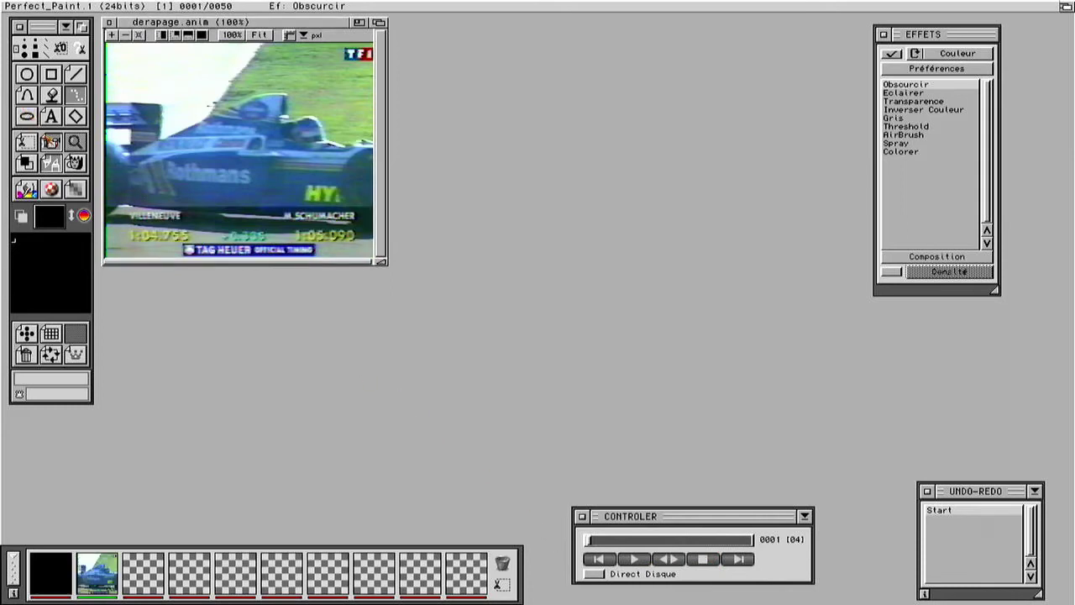
Step: Add 5 images at frame 1 of derapage.anim
left_click(49, 140)
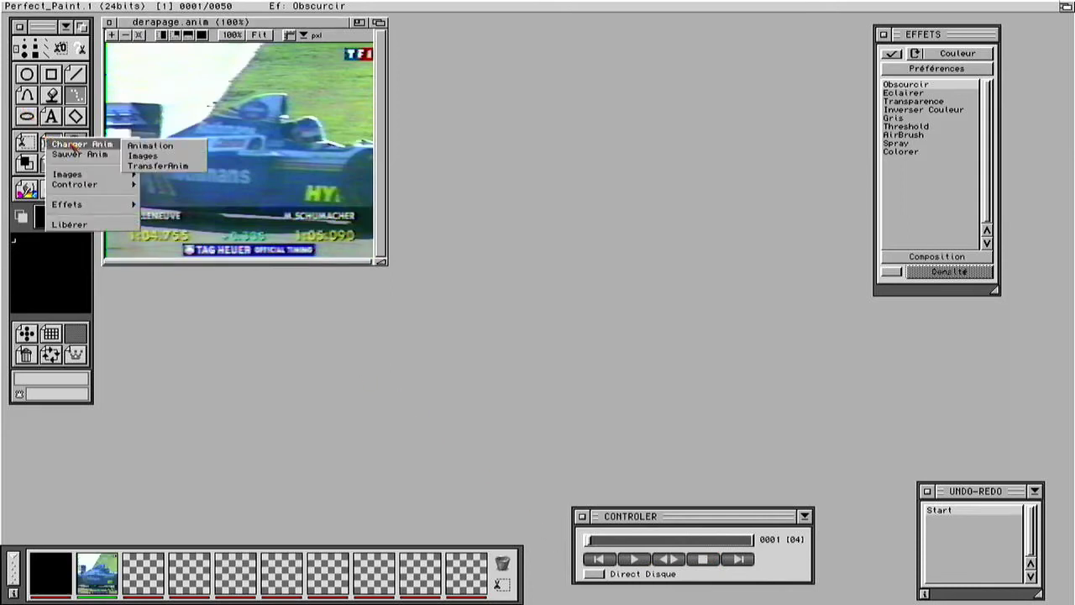
mouse_move(92, 174)
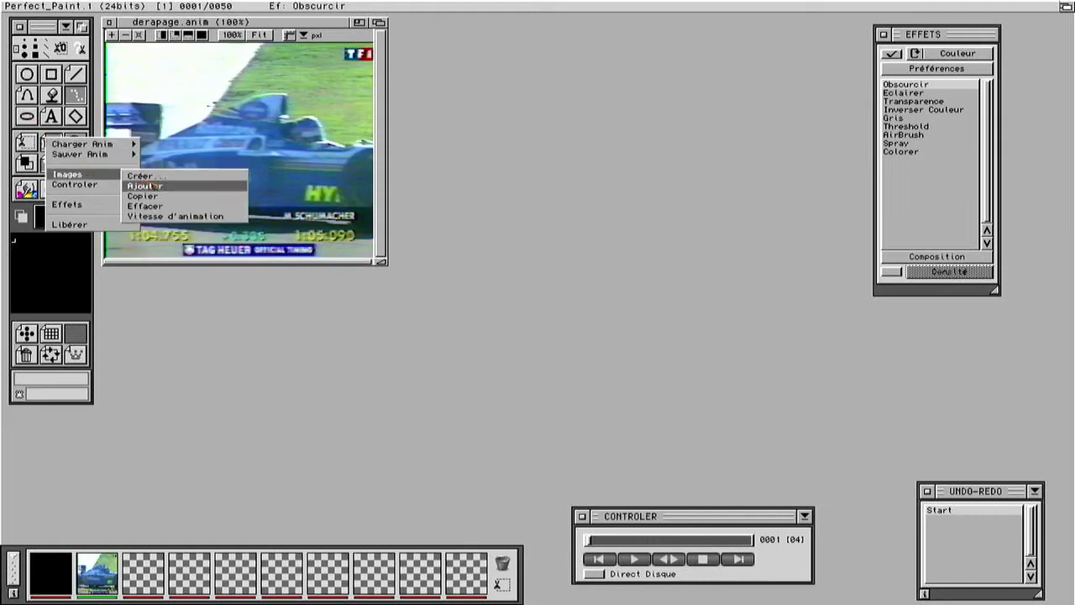
left_click(146, 185)
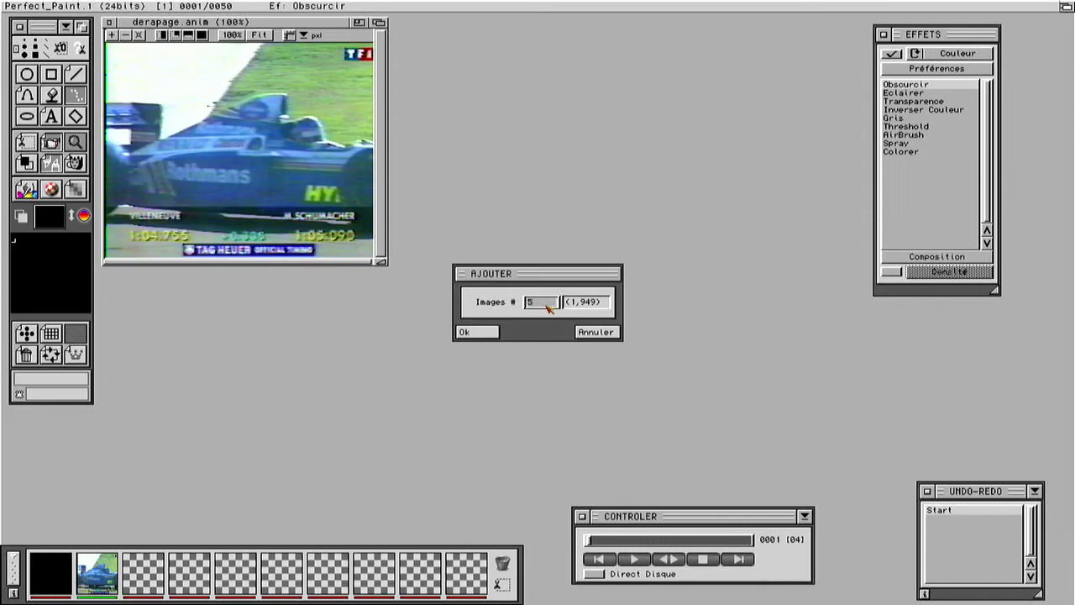
left_click(492, 331)
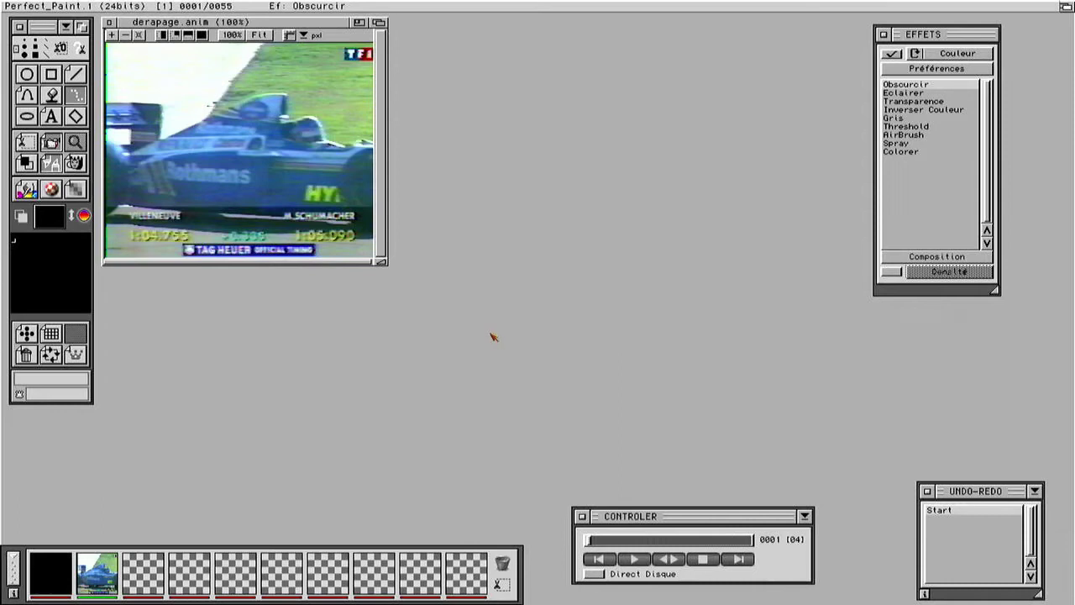
Step: Apply a fade in from black to the opening frames of derapage.anim, starting at frame 1
right_click(51, 143)
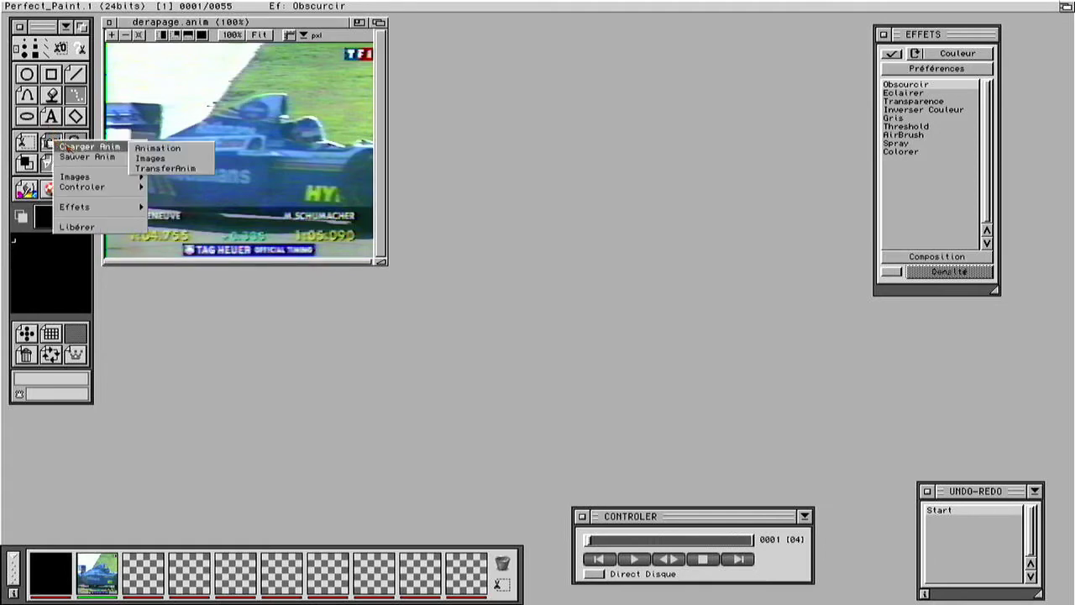
mouse_move(118, 206)
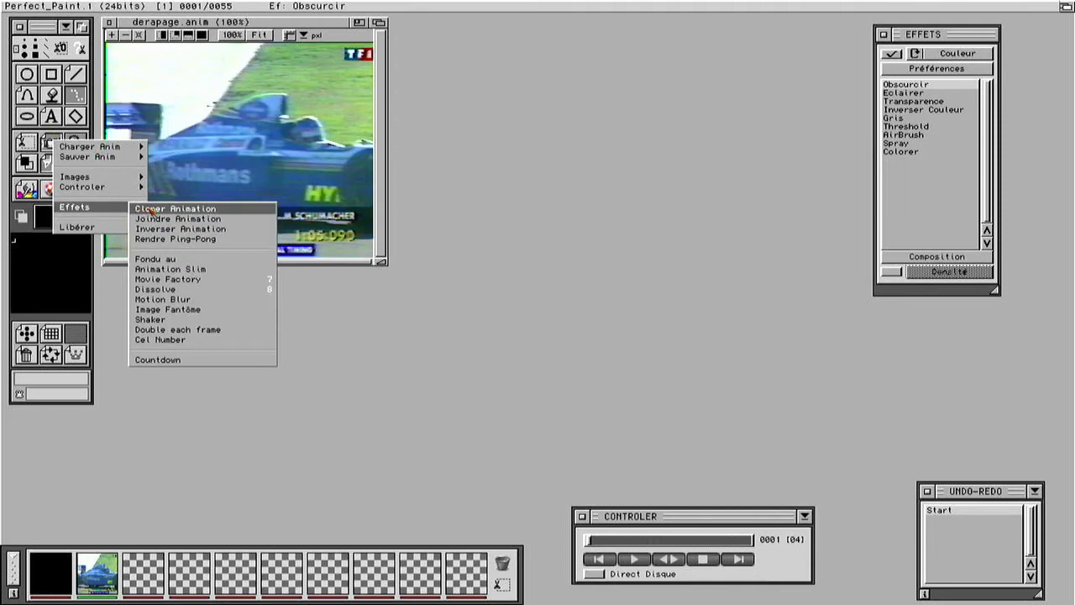
left_click(181, 260)
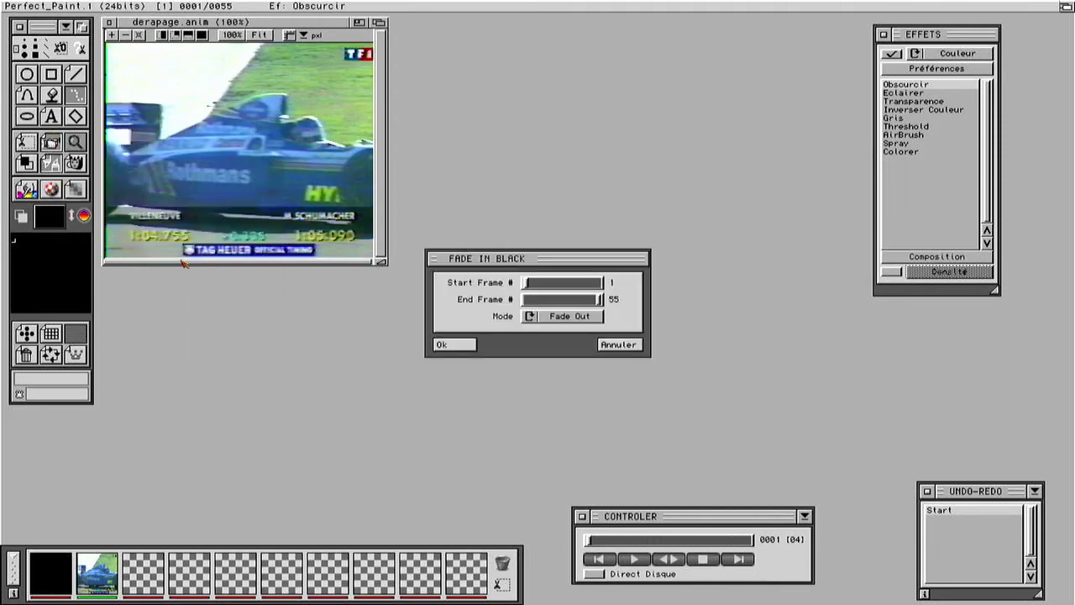
left_click(596, 300)
left_click(598, 300)
left_click_drag(597, 301, 532, 304)
left_click(443, 344)
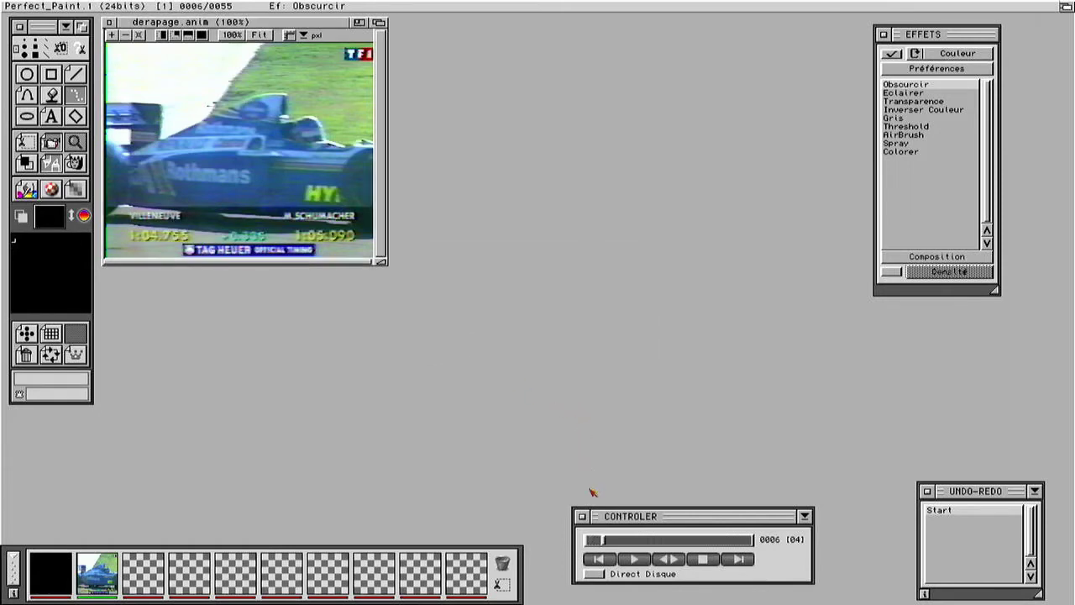
Step: Review the fade by going back to the first frame and scrubbing through the opening frames to frame 6
left_click(598, 560)
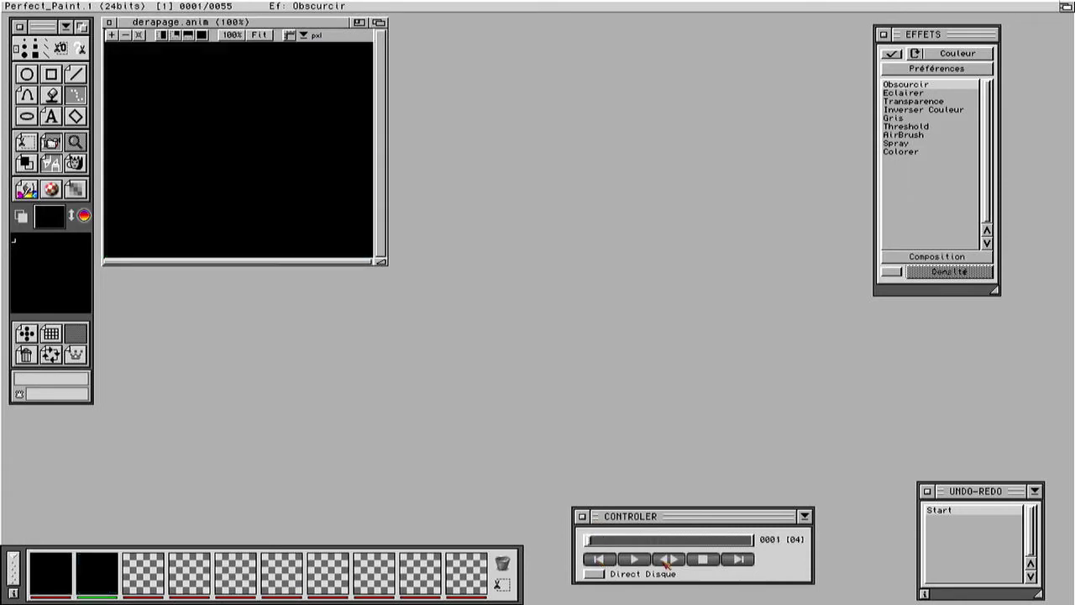
left_click(656, 542)
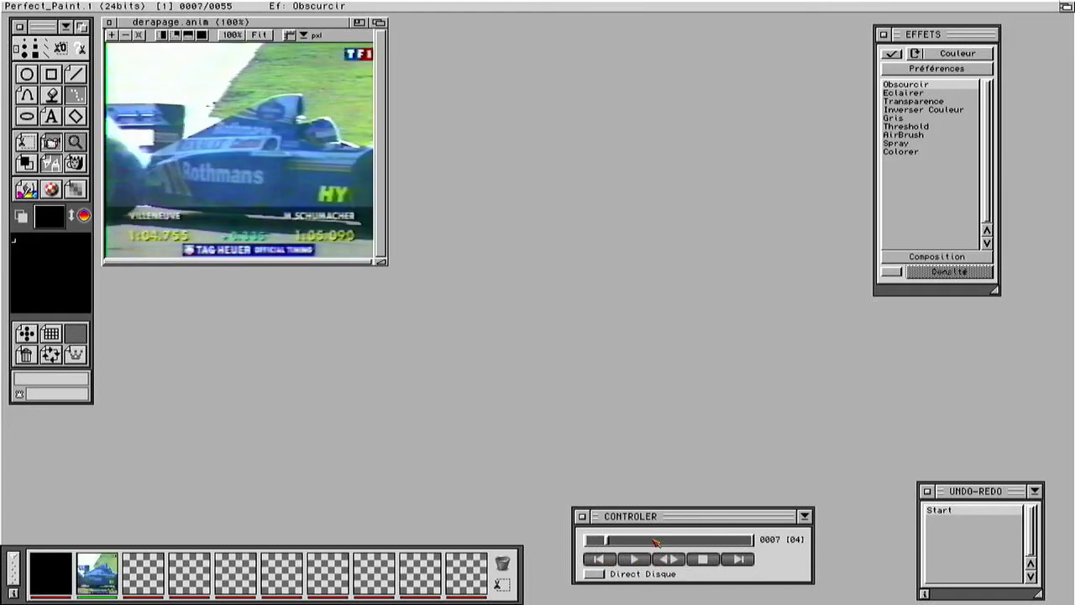
left_click_drag(608, 540, 603, 540)
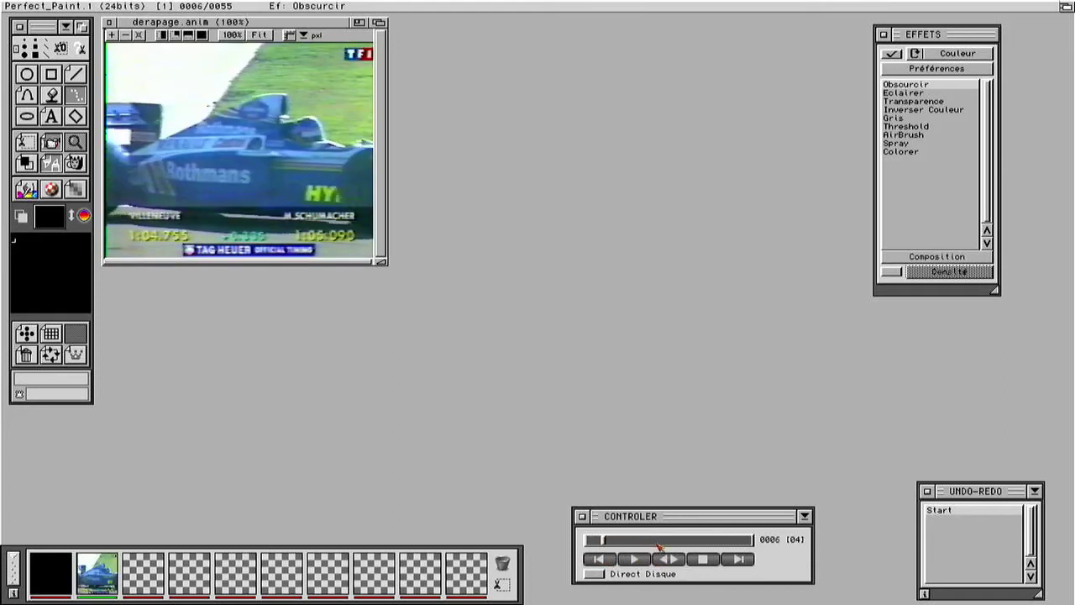
Step: Add 5 images at the last frame of derapage.anim
left_click_drag(605, 544, 656, 542)
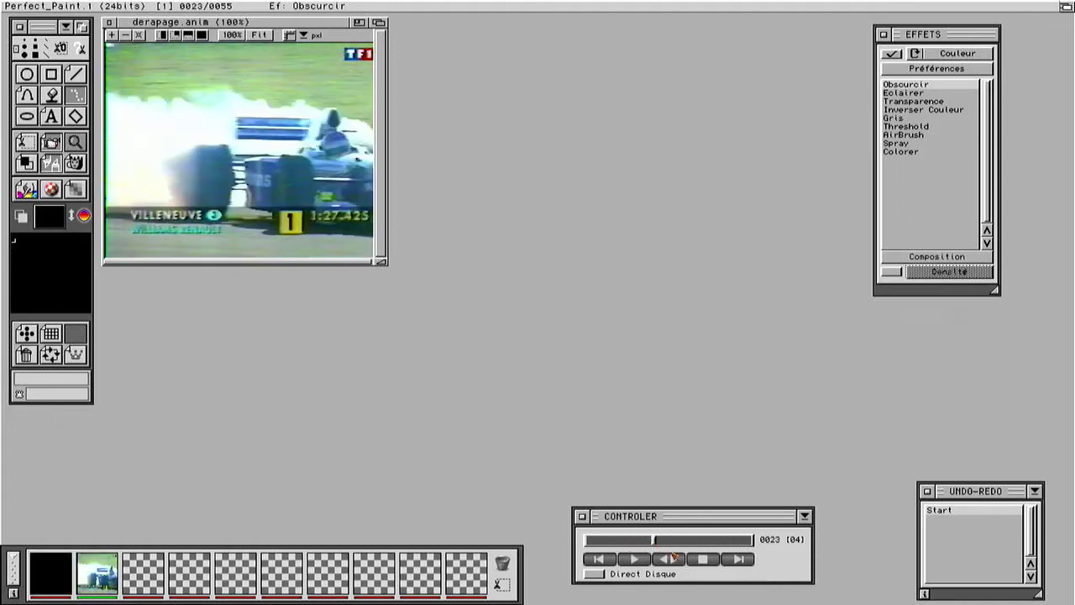
left_click(739, 560)
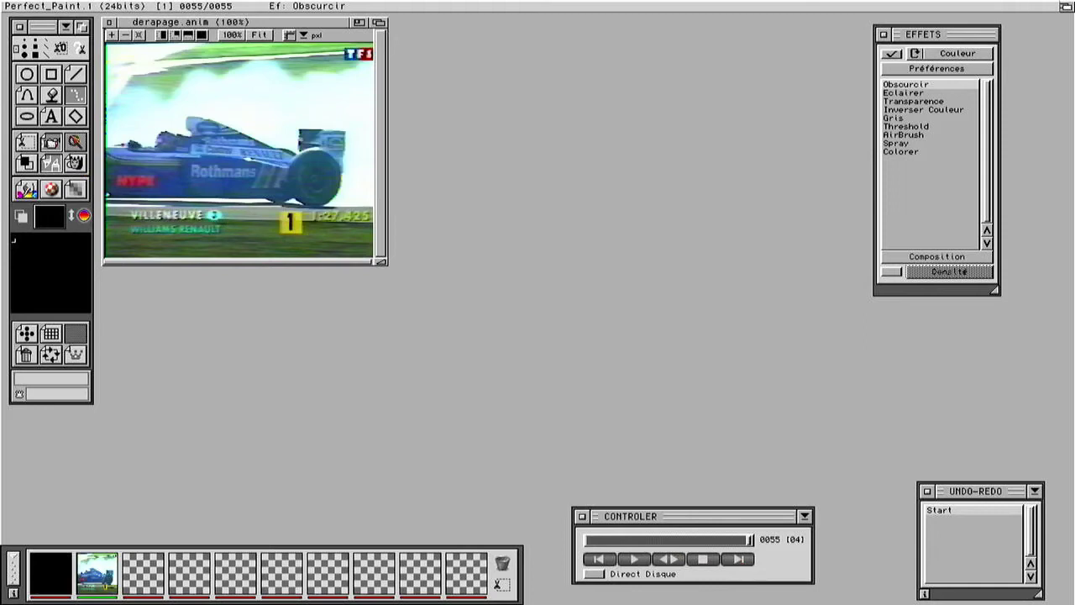
left_click(51, 142)
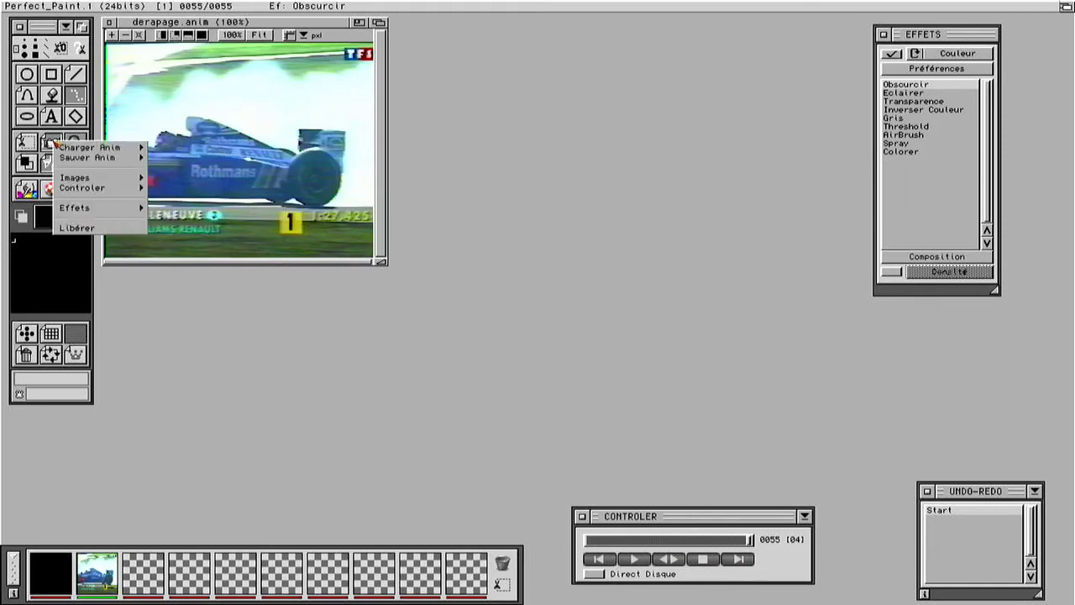
mouse_move(99, 179)
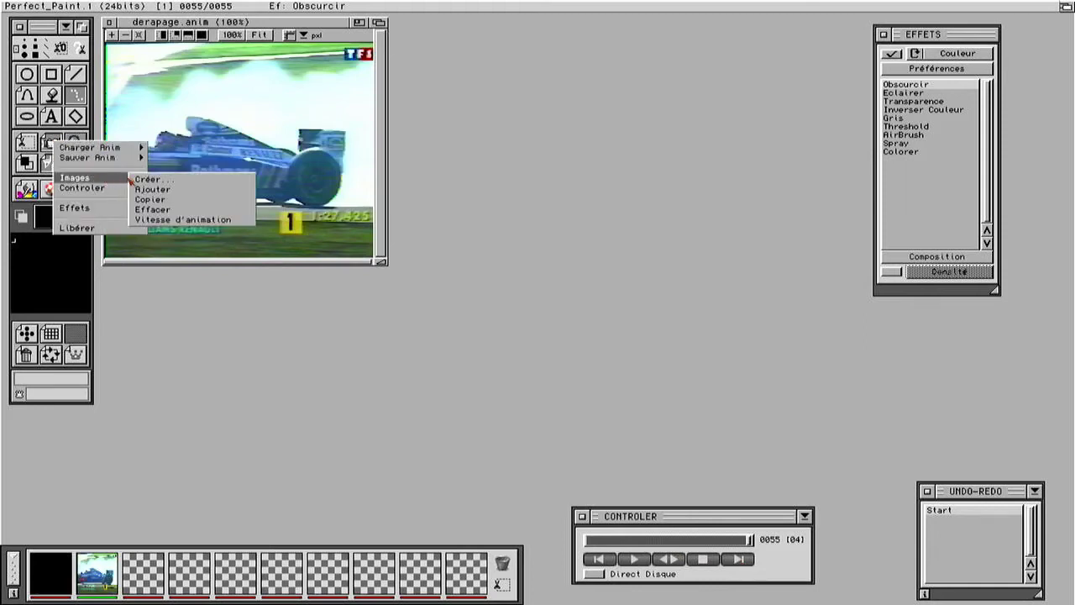
left_click(170, 198)
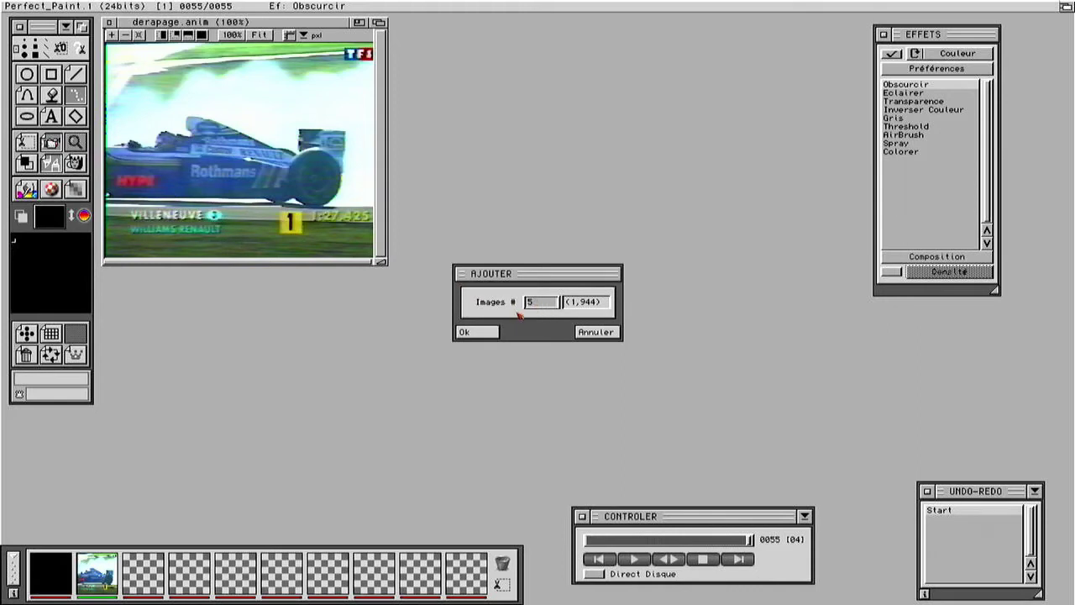
left_click(494, 333)
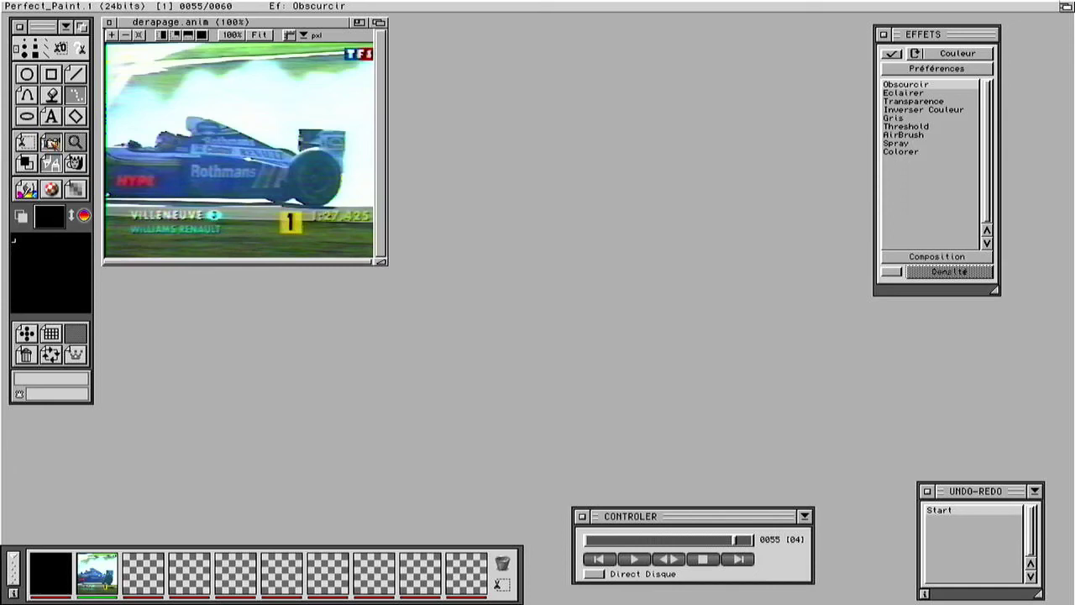
Step: Apply a fade out to black over the closing frames of derapage.anim, through frame 60
left_click(48, 141)
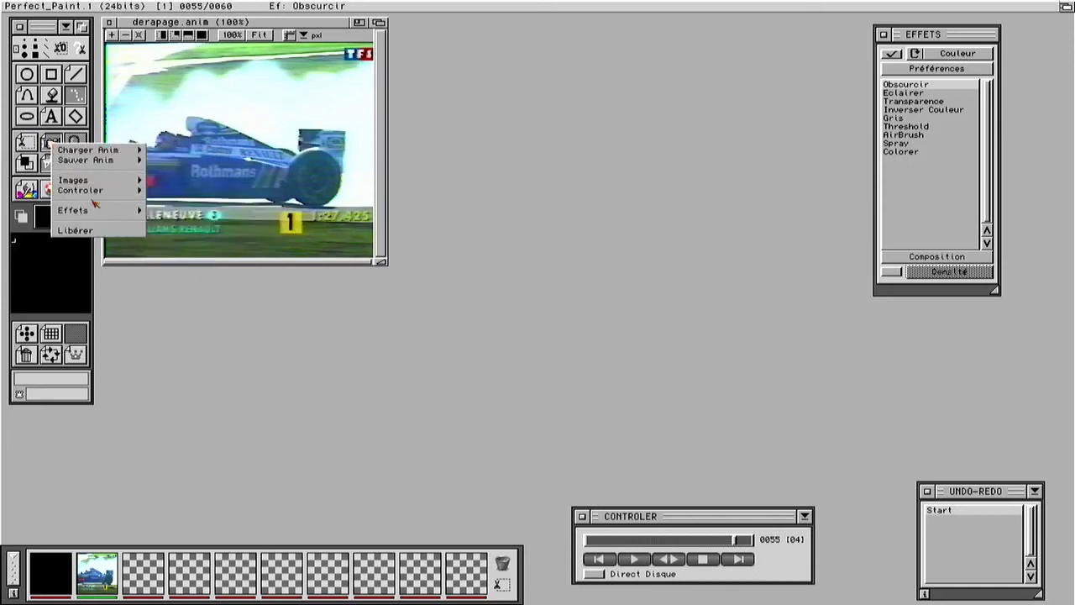
mouse_move(104, 212)
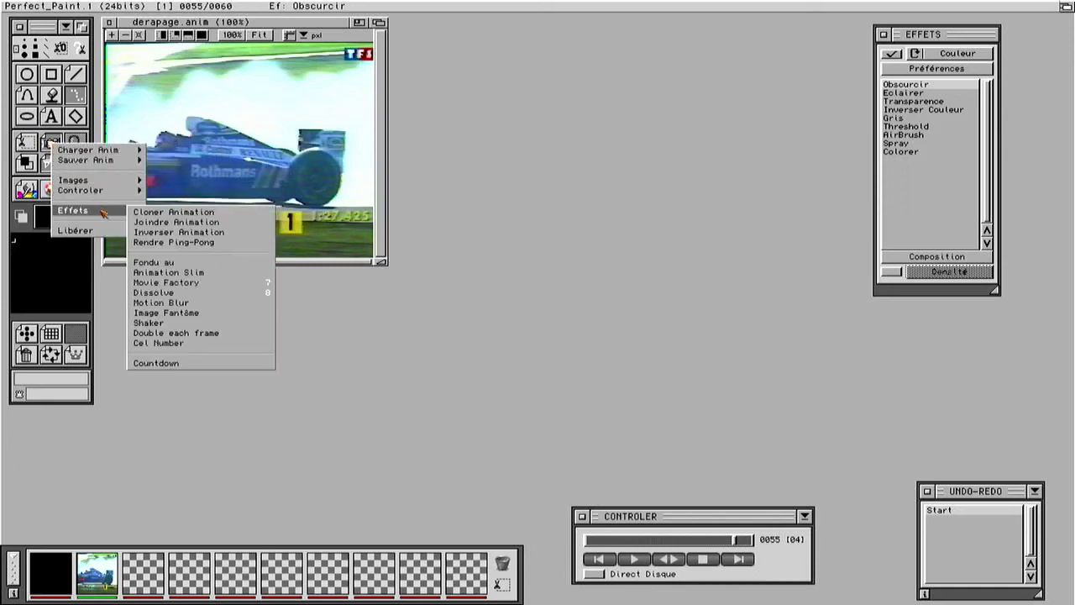
left_click(199, 264)
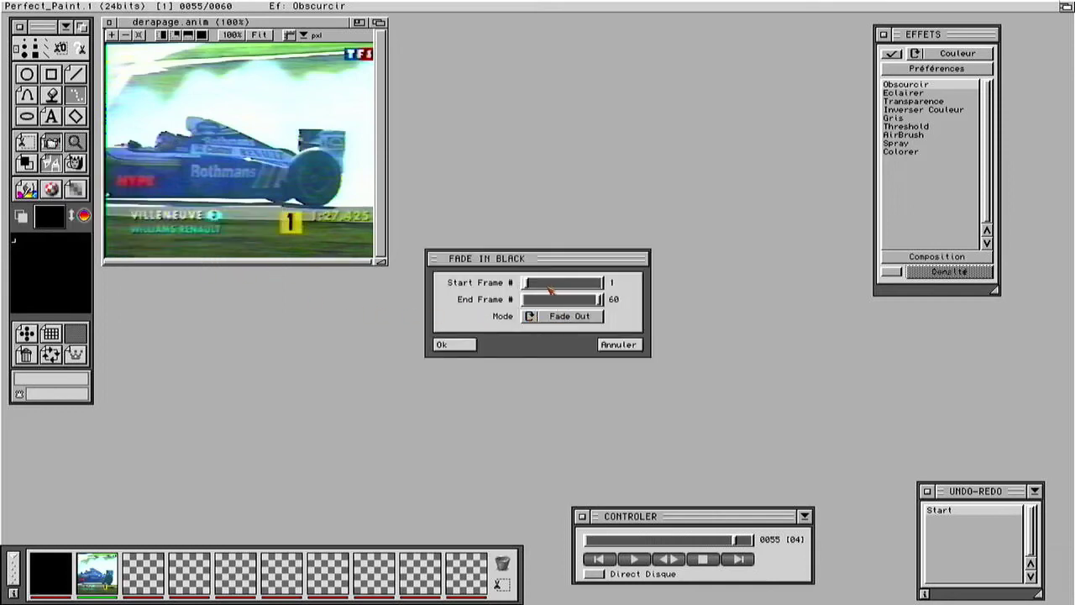
left_click_drag(529, 286, 594, 294)
left_click(574, 317)
left_click(469, 345)
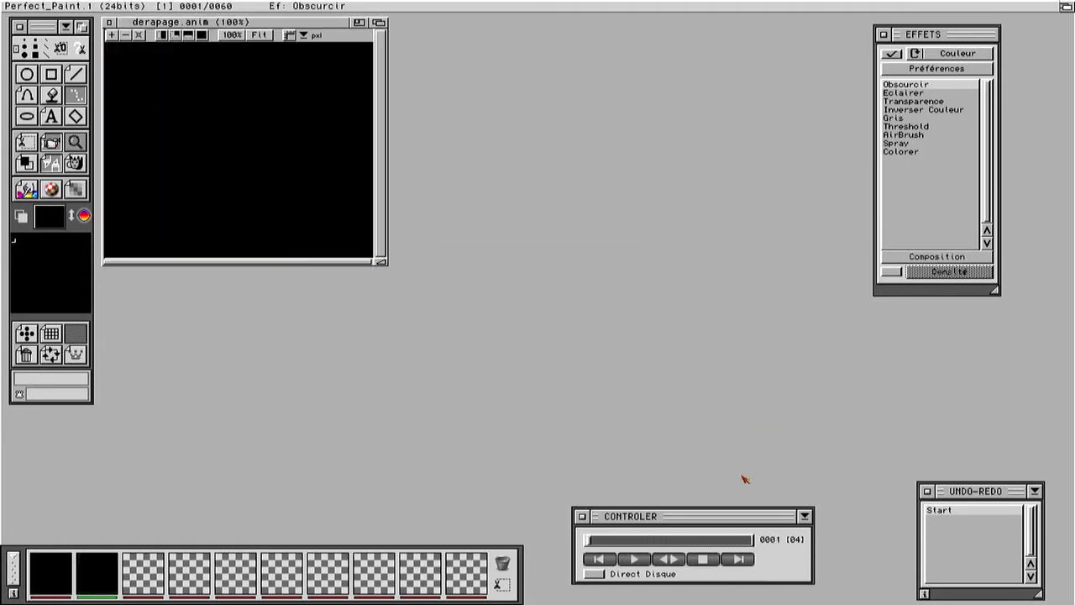
Step: Play derapage.anim to review both fades, stop it and return to the first frame
left_click(638, 560)
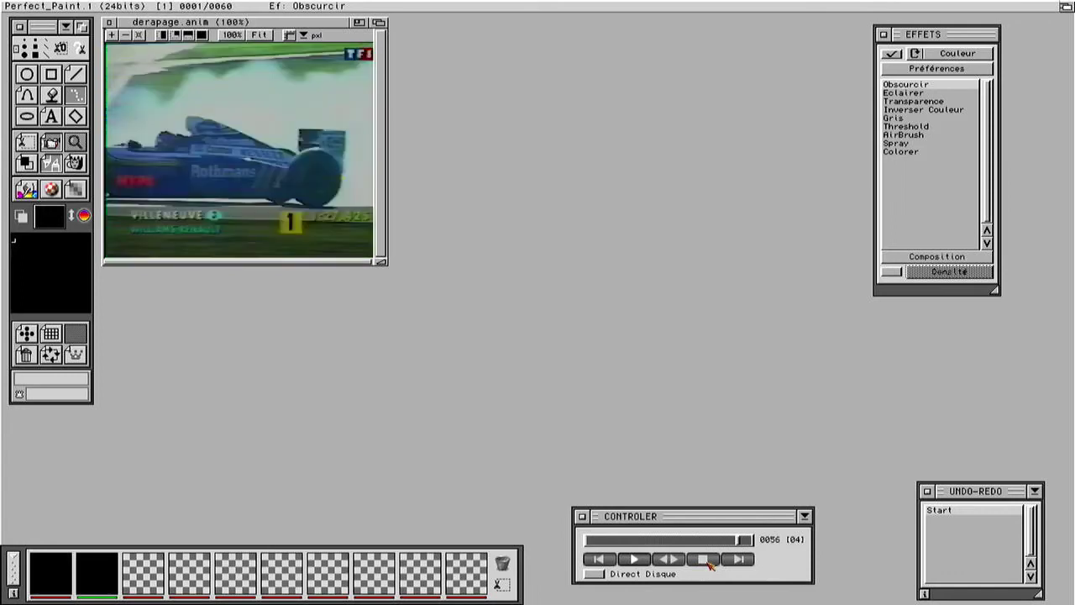
left_click(708, 562)
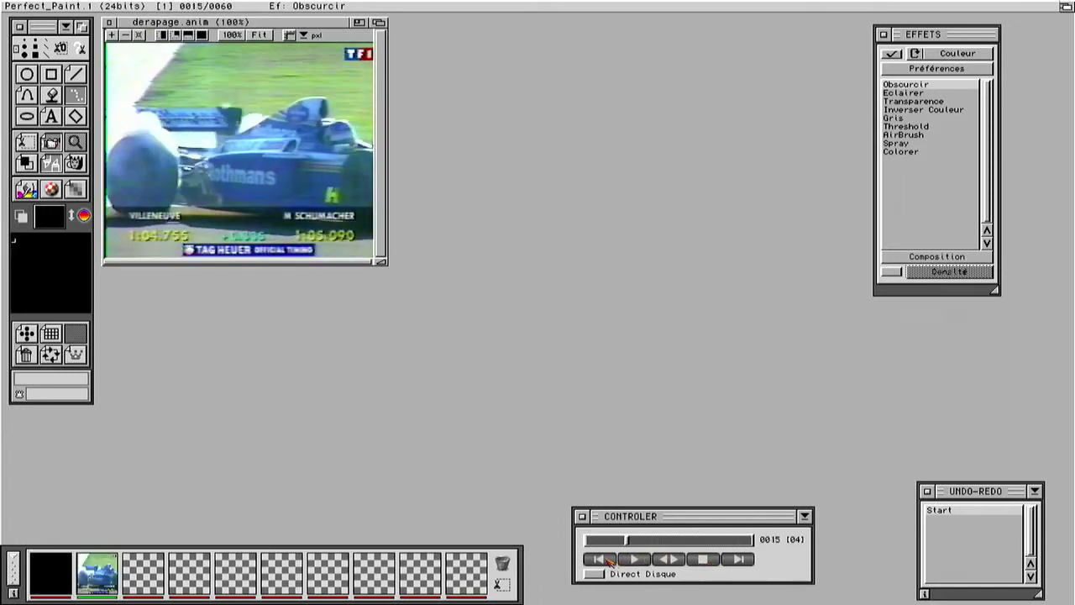
left_click(607, 560)
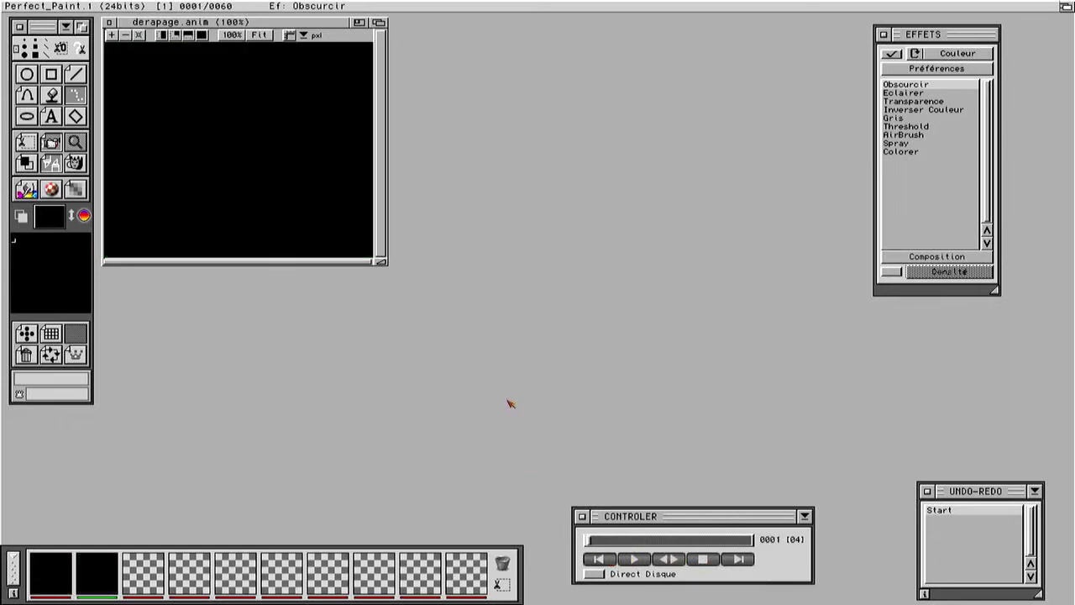
Step: Load the animation fisi-sortie.anim from DH1:Images into the next empty image slot, with its storage set to RAM
left_click(153, 566)
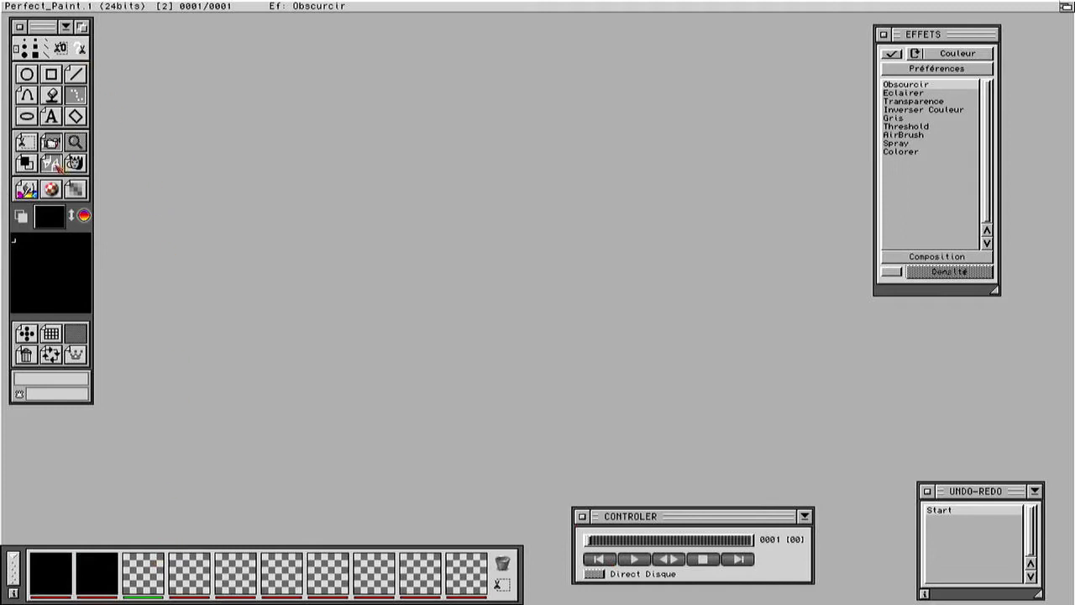
left_click(52, 143)
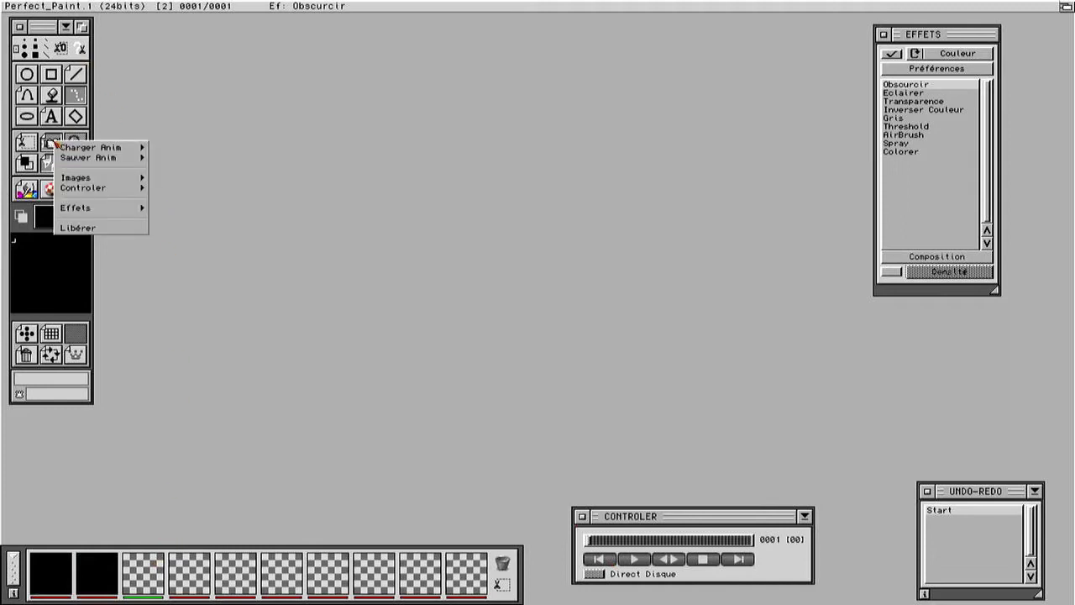
mouse_move(126, 147)
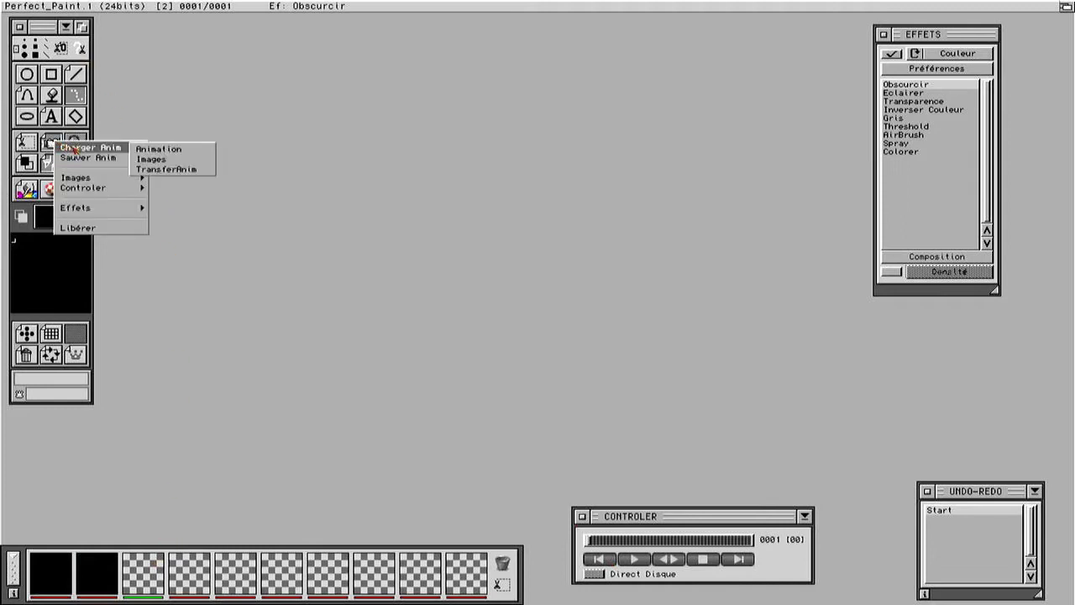
left_click(158, 149)
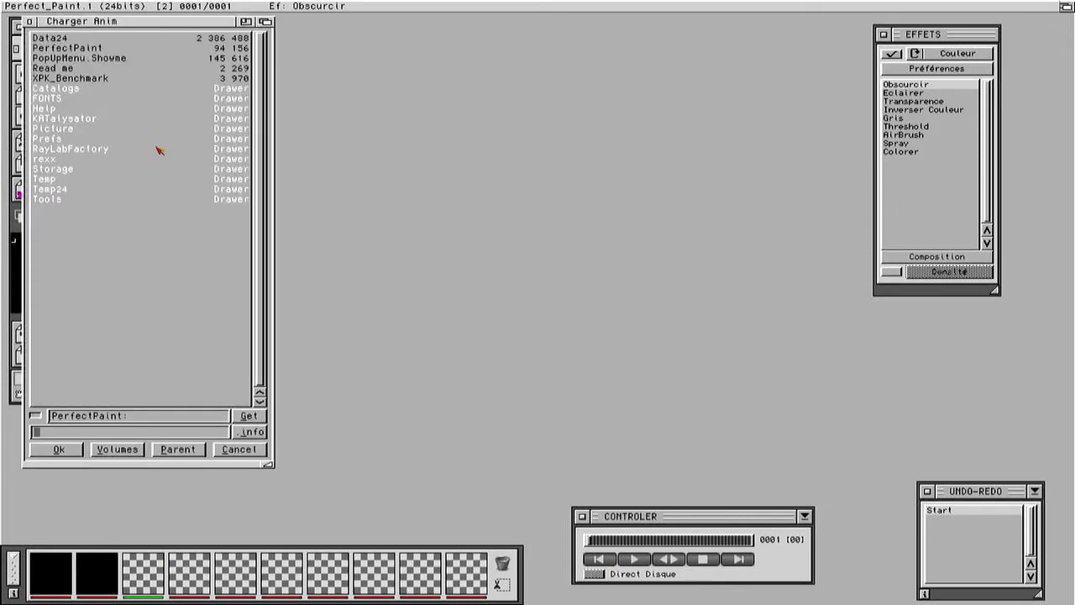
left_click(105, 447)
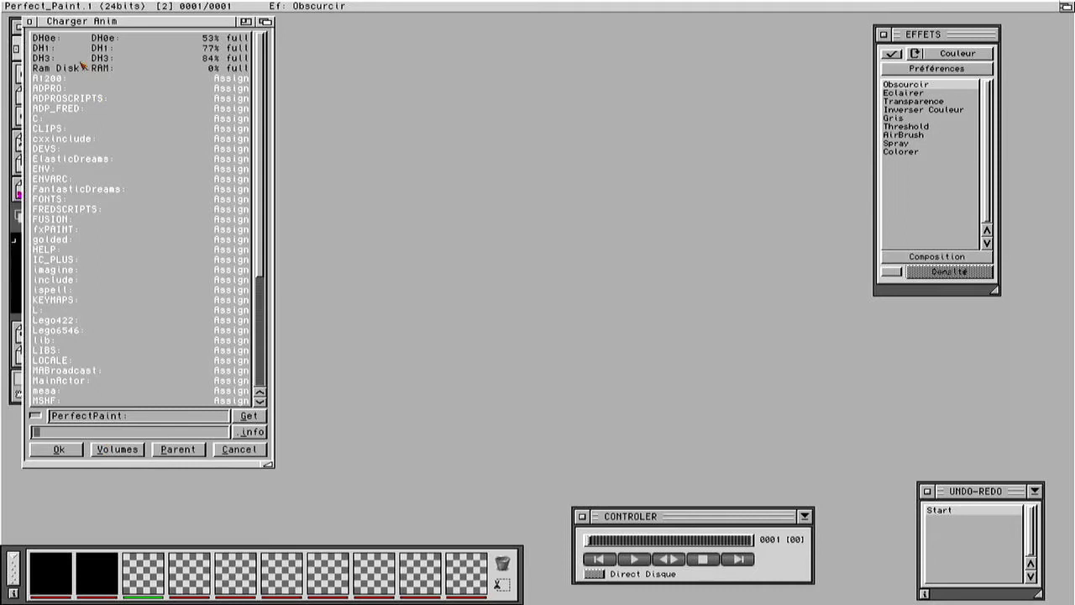
left_click(47, 50)
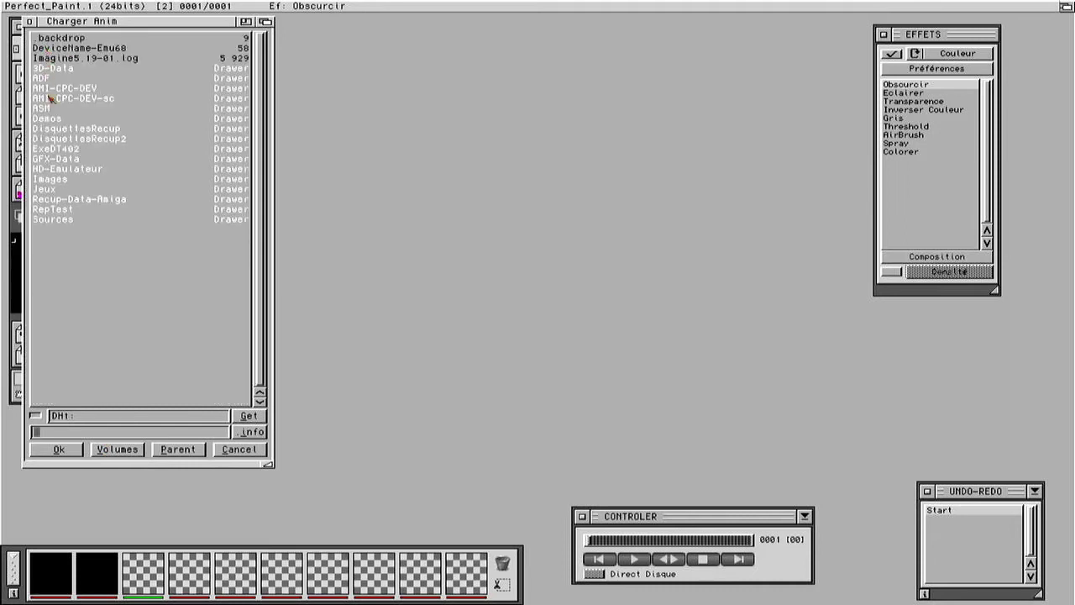
left_click(61, 182)
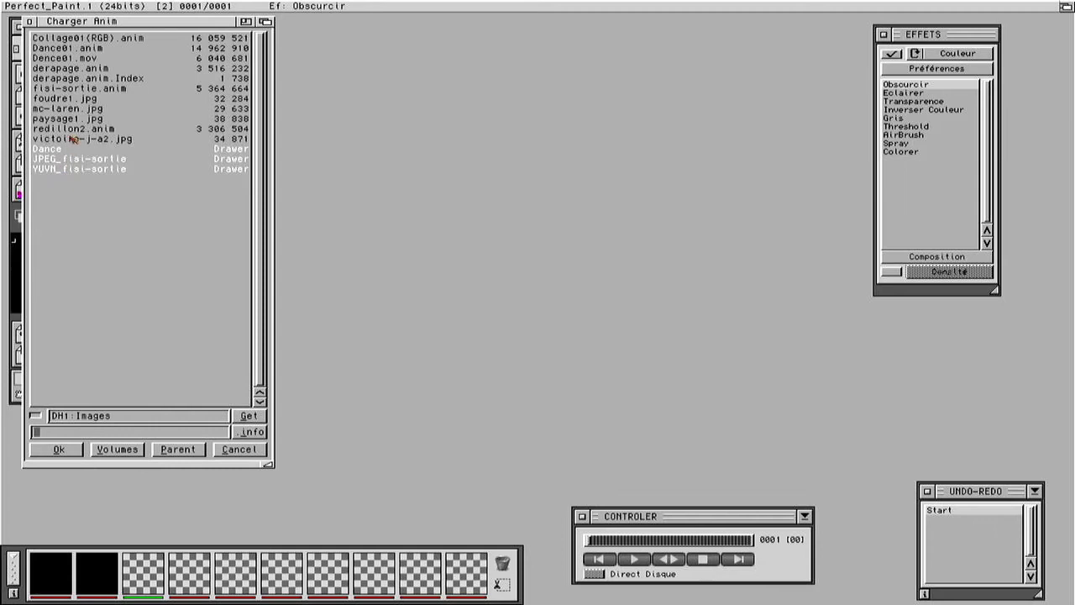
left_click(76, 91)
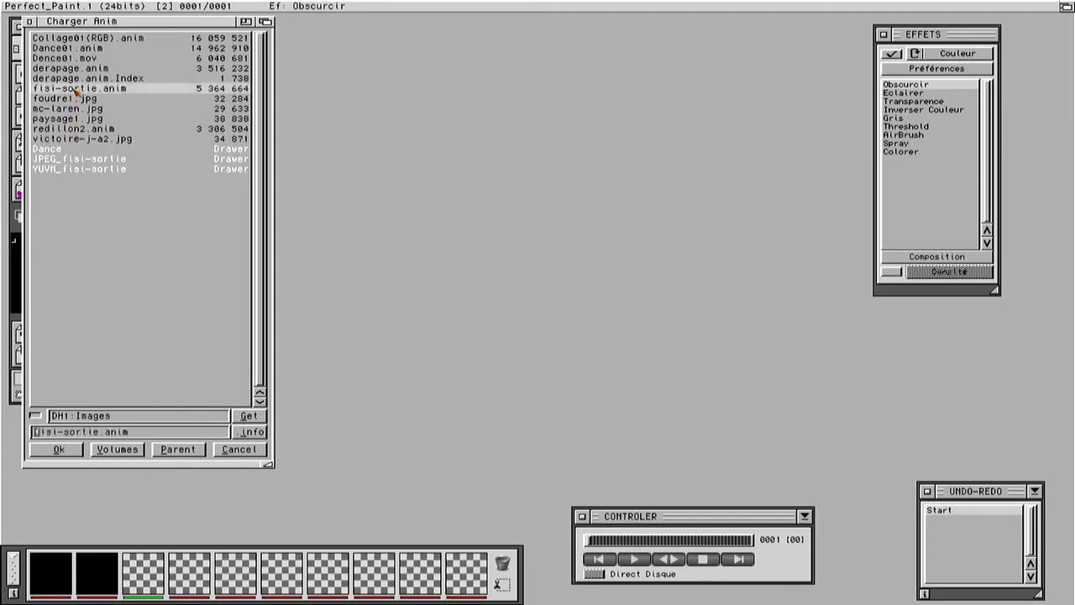
left_click(55, 449)
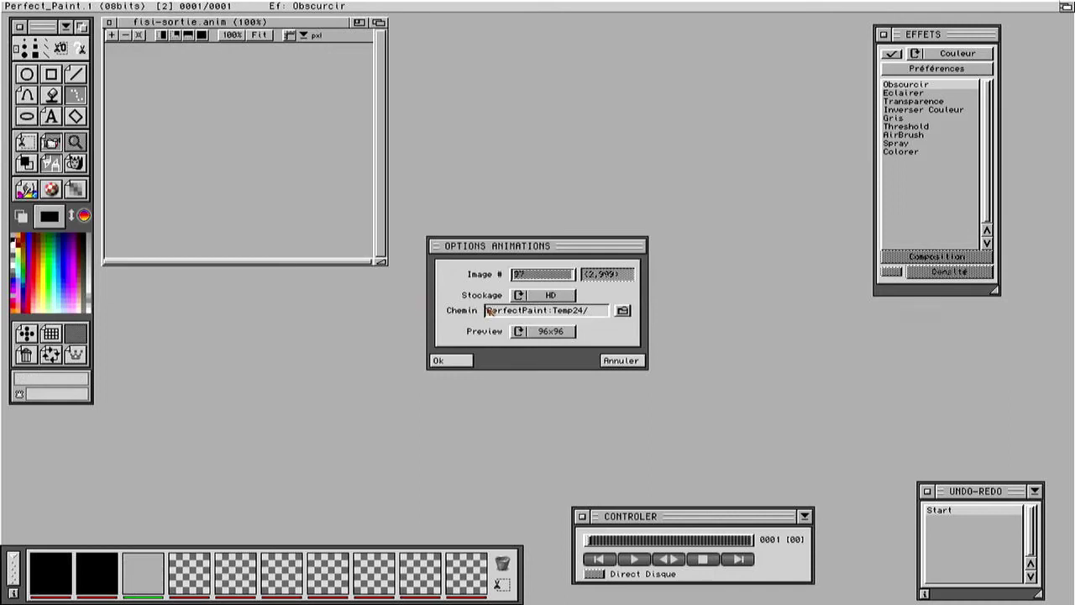
left_click(547, 296)
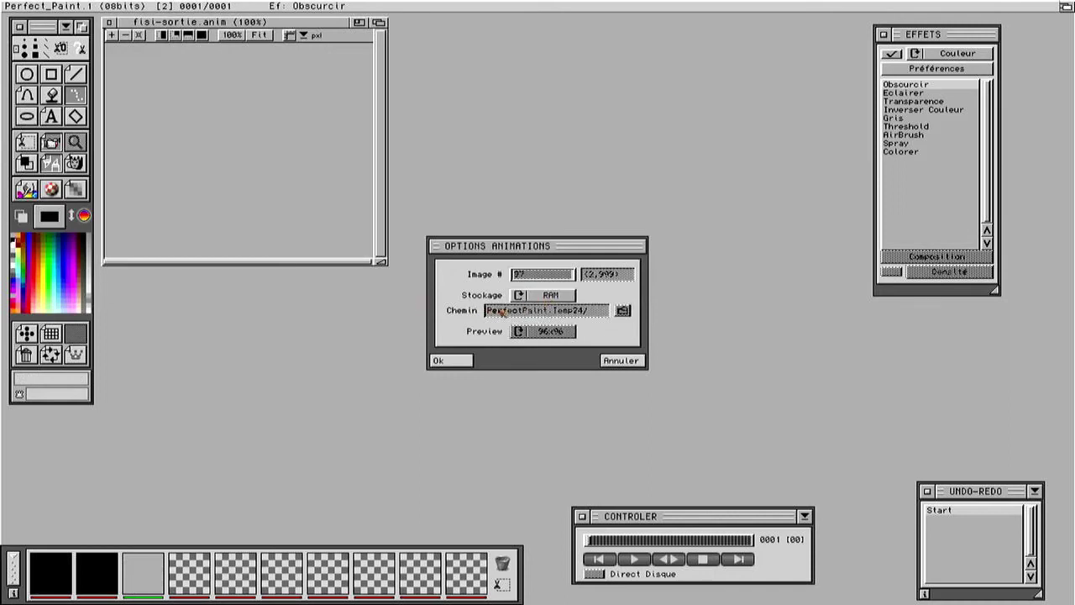
left_click(449, 362)
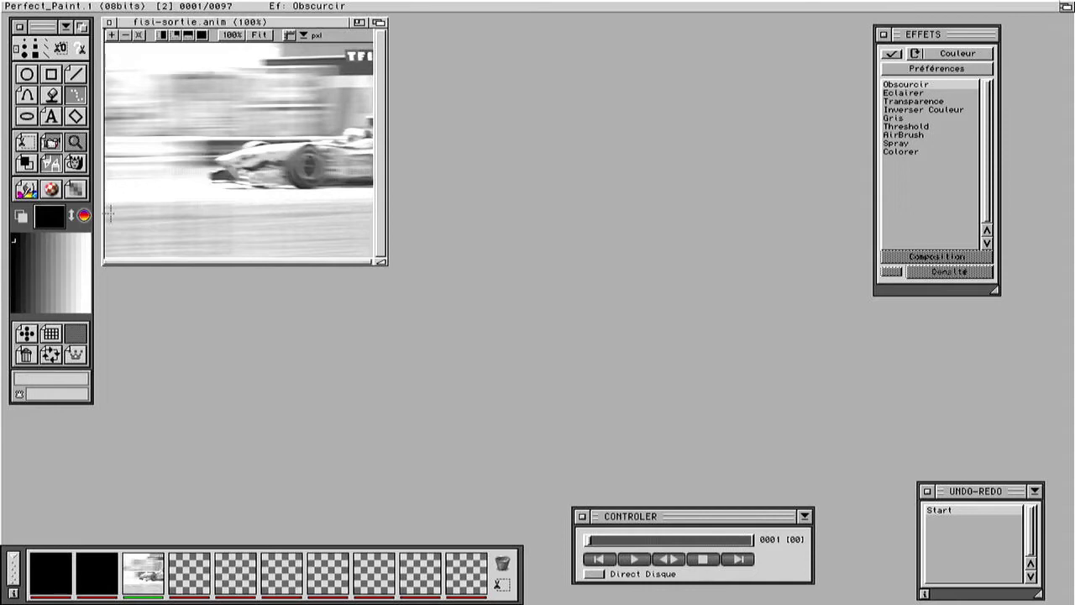
Step: Set the animation speed of all images in fisi-sortie.anim to 4 jiffies
left_click(52, 146)
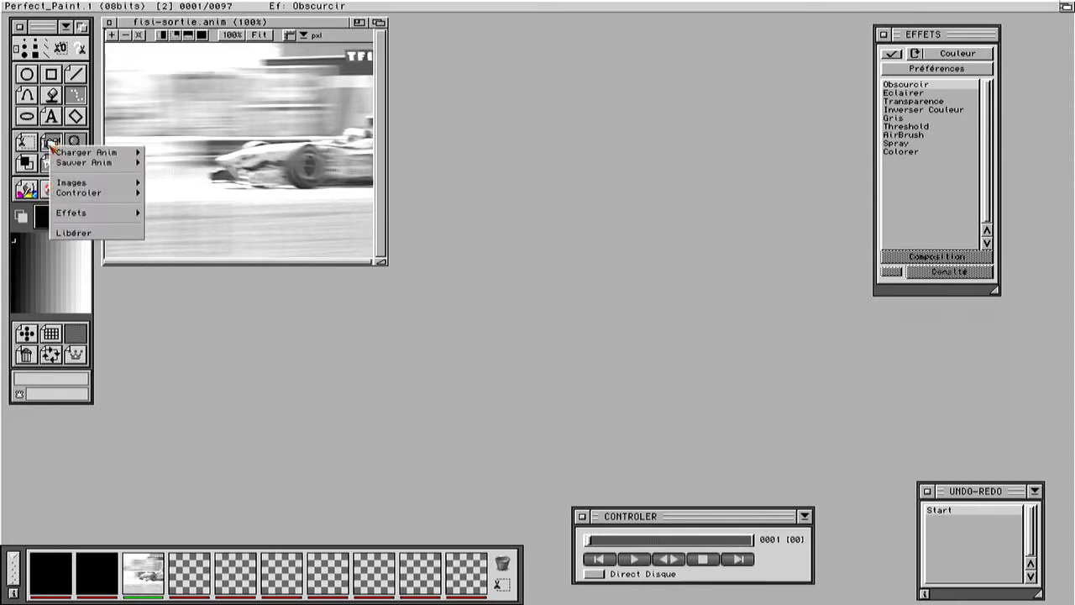
mouse_move(74, 183)
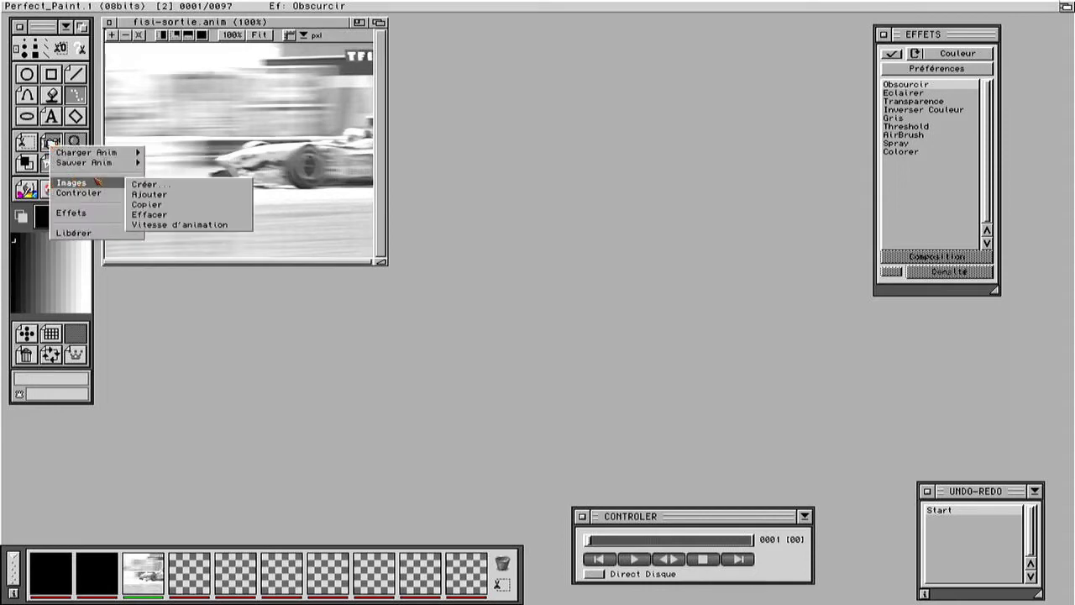
left_click(200, 225)
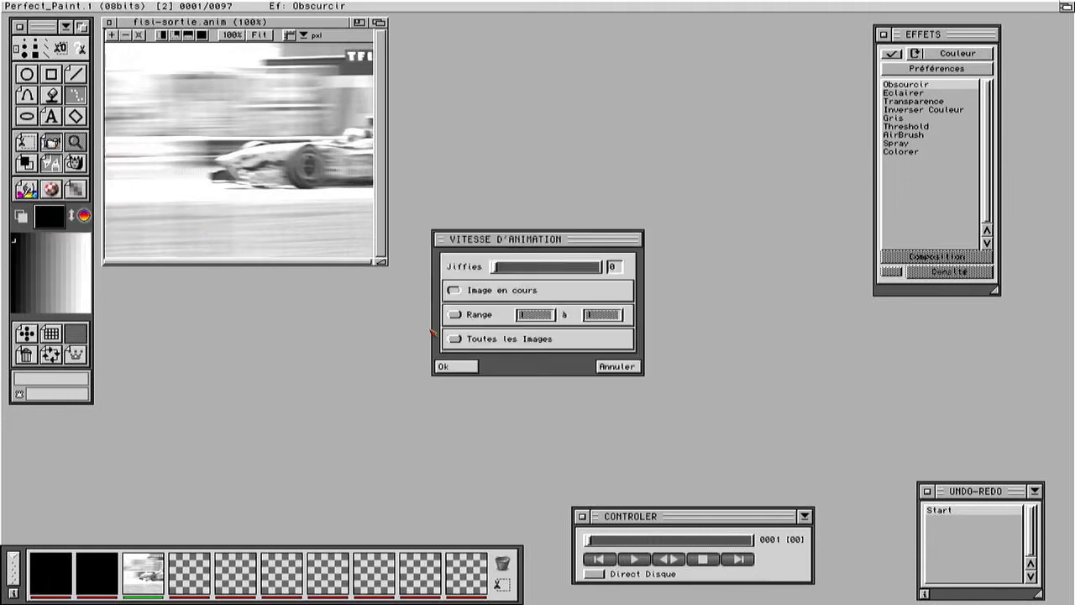
left_click(455, 339)
left_click(542, 271)
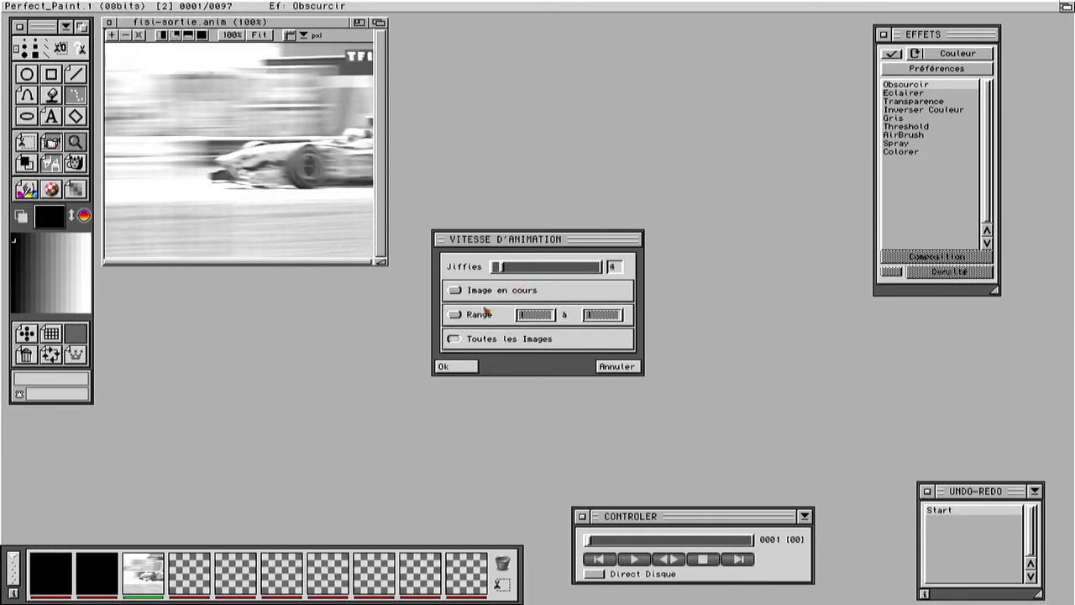
left_click(445, 366)
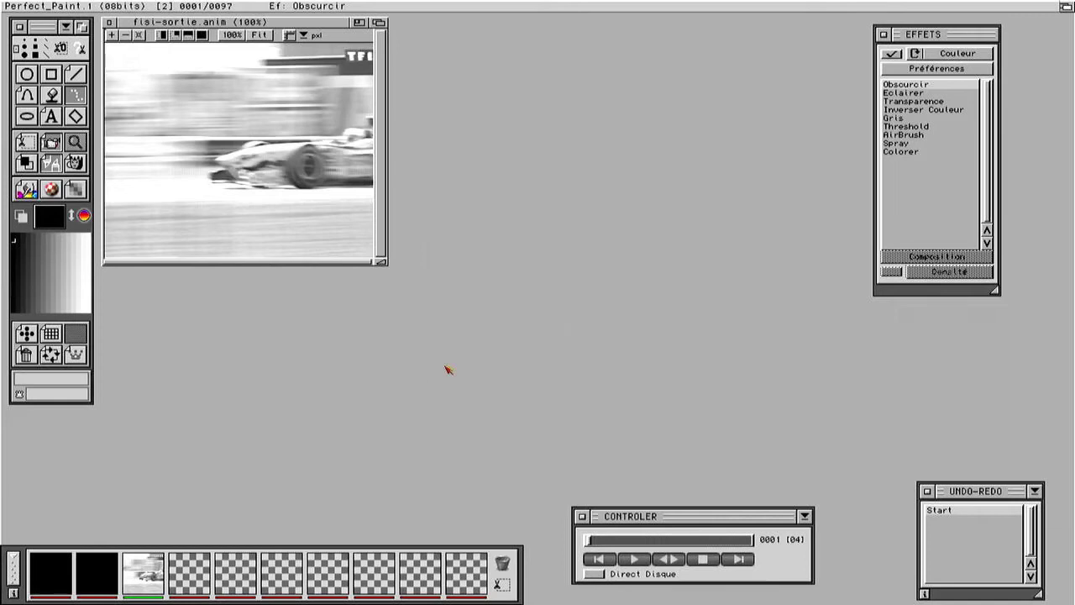
Step: Play fisi-sortie.anim at its new speed, stop it and return to frame 1
left_click(635, 559)
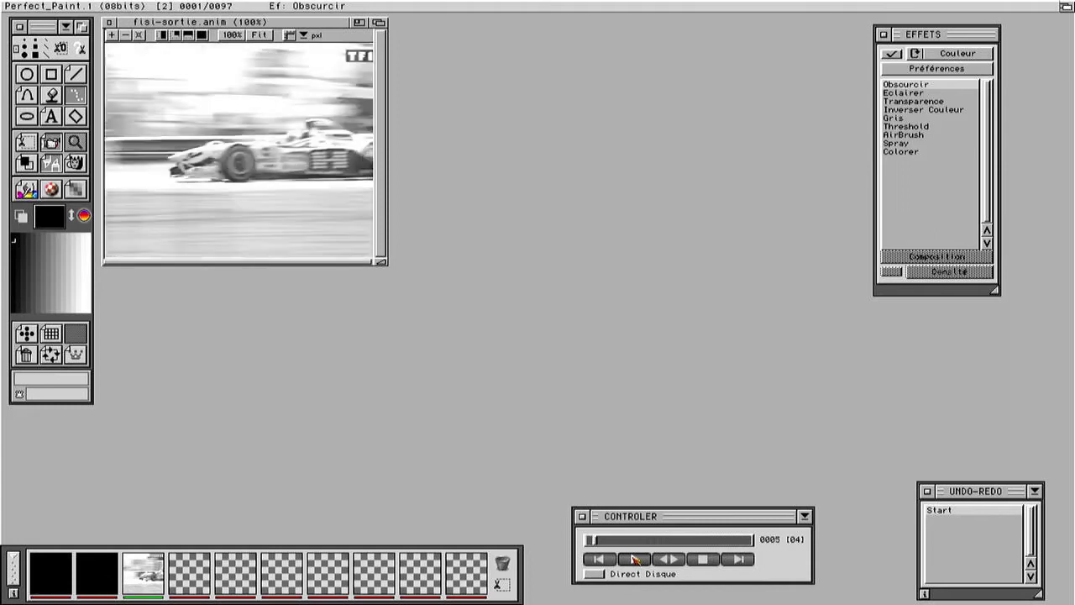
left_click(702, 564)
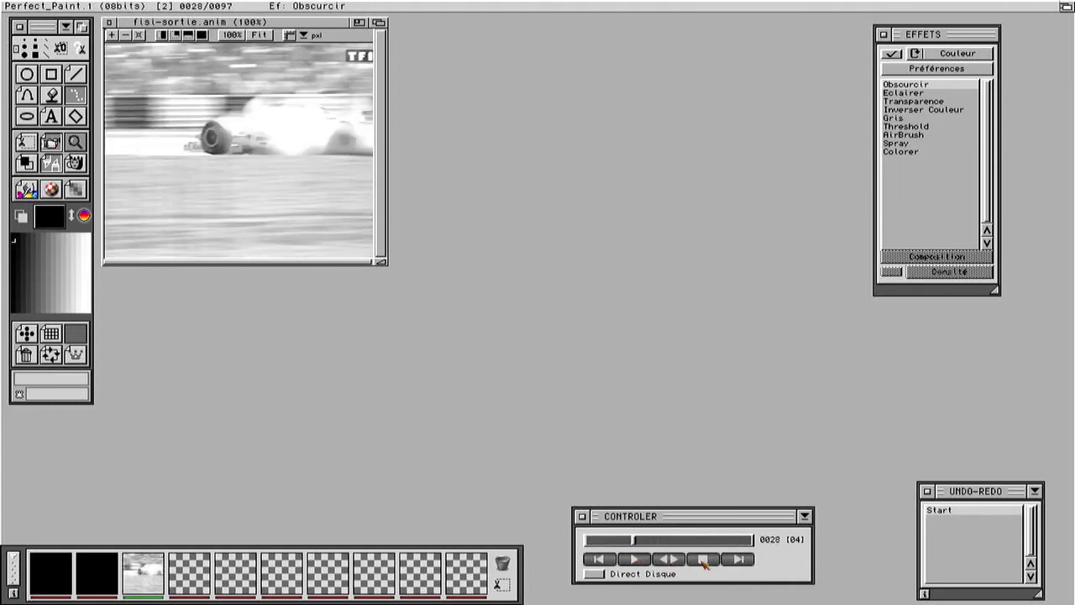
left_click(601, 560)
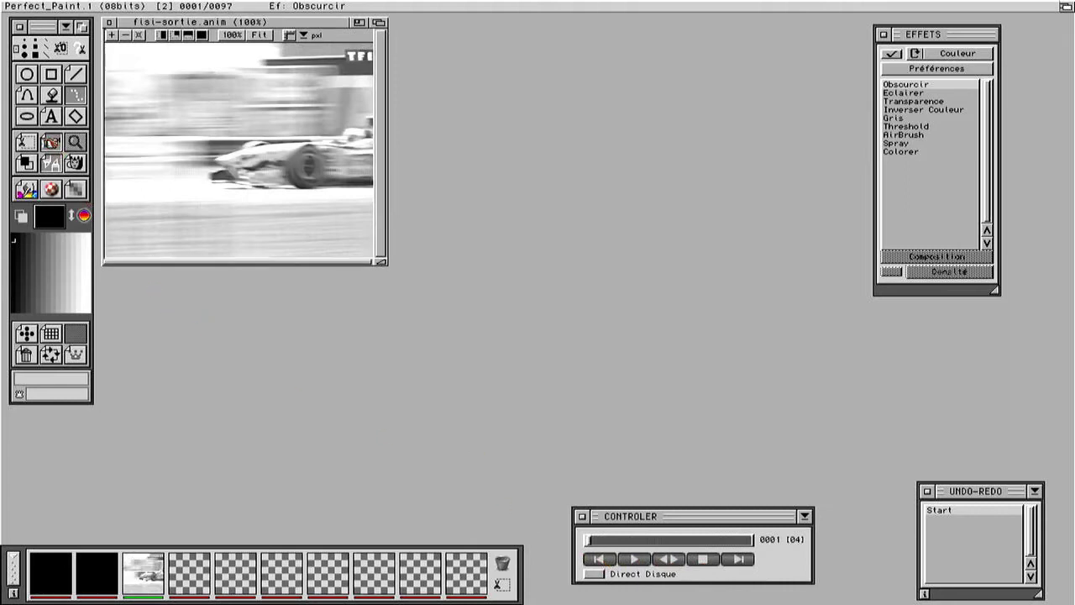
Step: Add 5 images to the animation fisi-sortie.anim
left_click(51, 143)
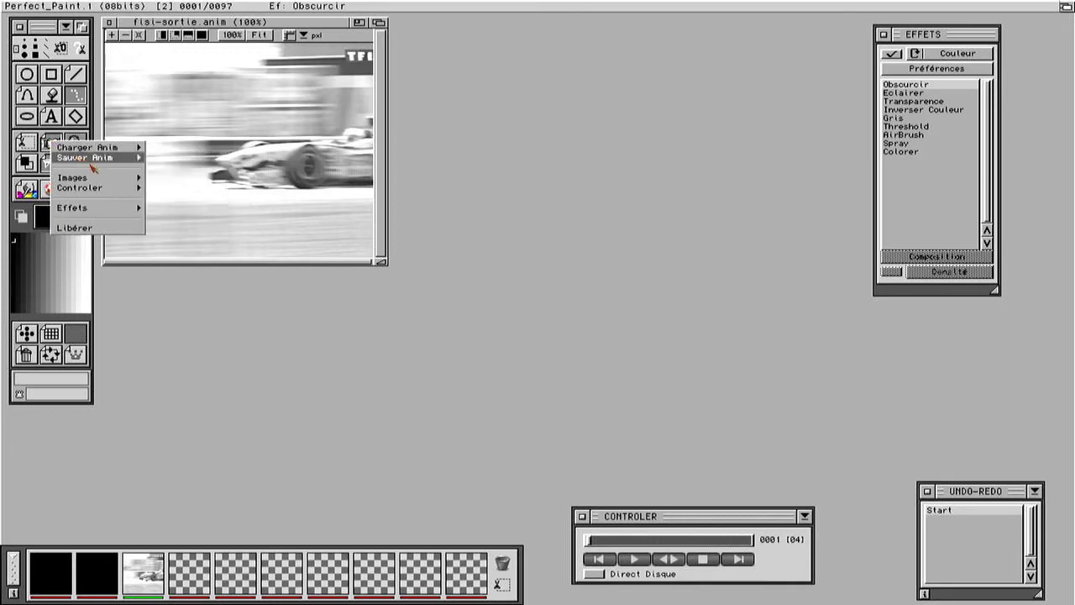
mouse_move(103, 180)
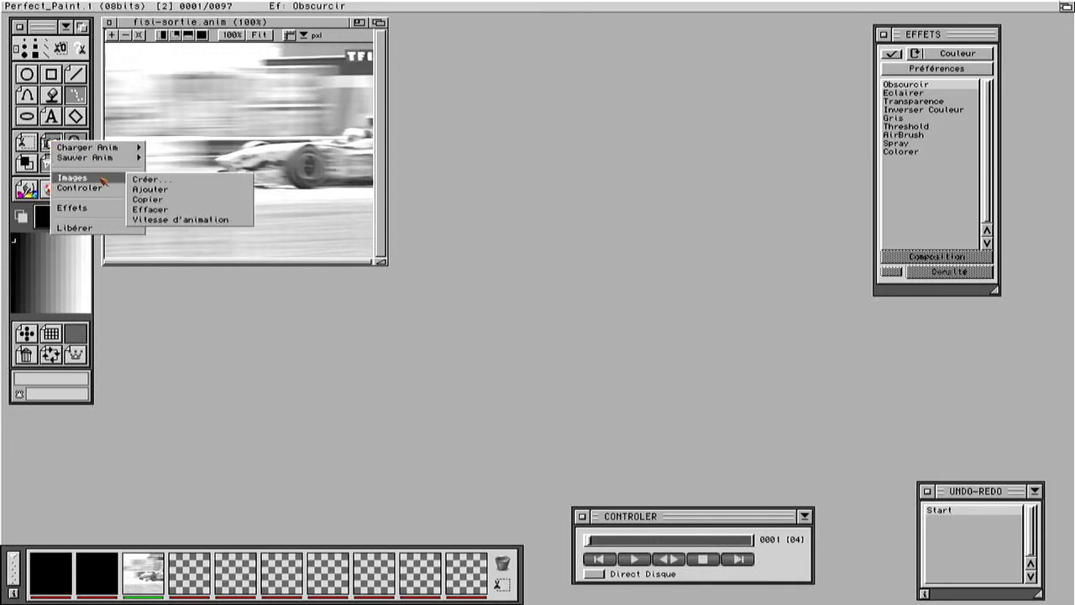
left_click(171, 192)
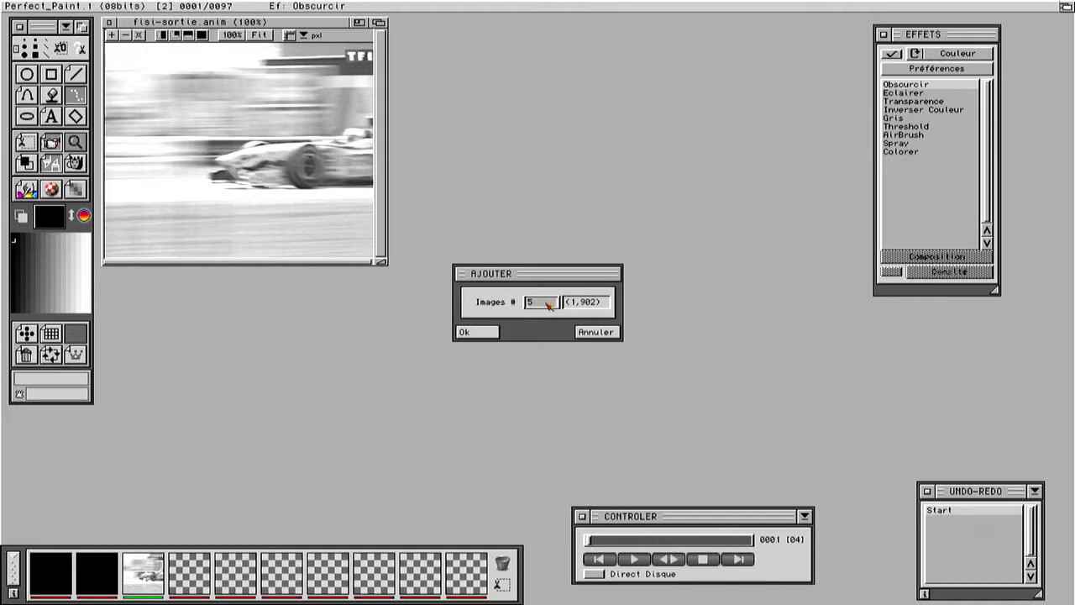
left_click(494, 332)
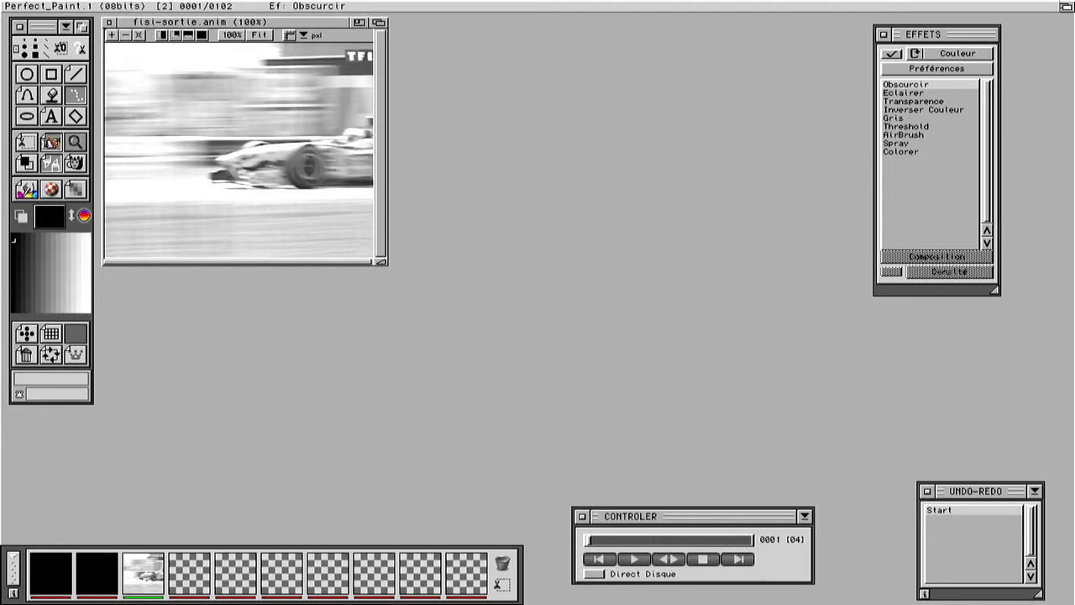
Step: Apply a black fade to the opening of fisi-sortie.anim, from frame 1 to frame 6, and return to frame 1
left_click(50, 142)
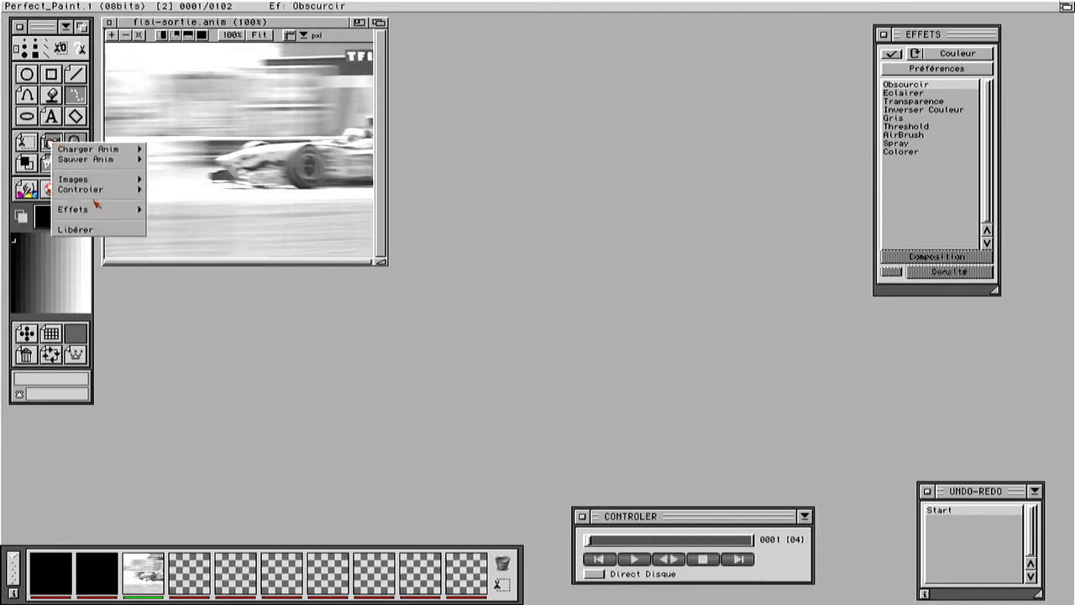
mouse_move(98, 211)
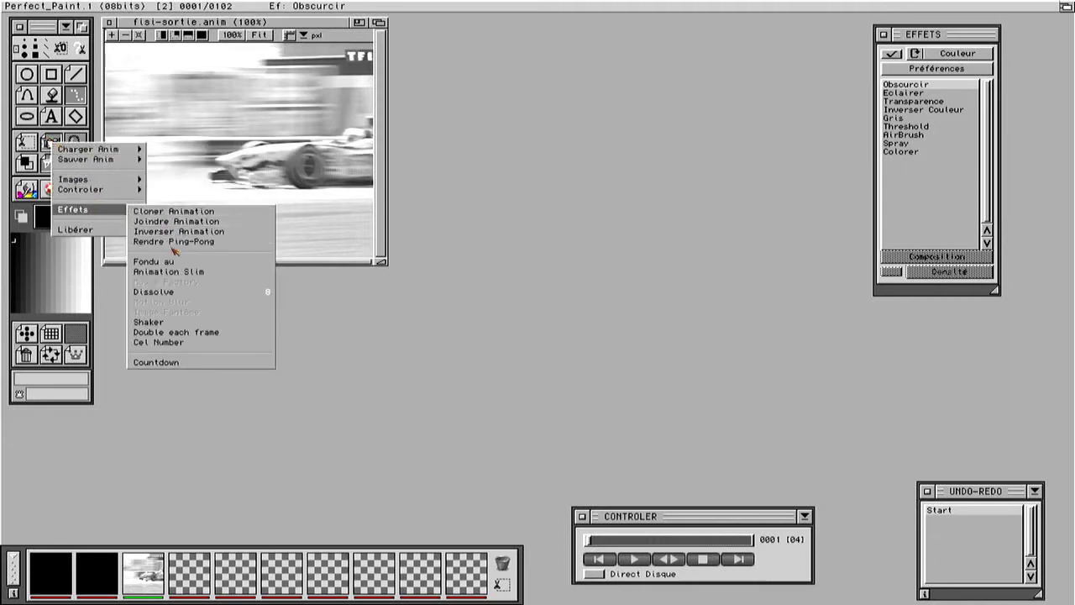
left_click(178, 261)
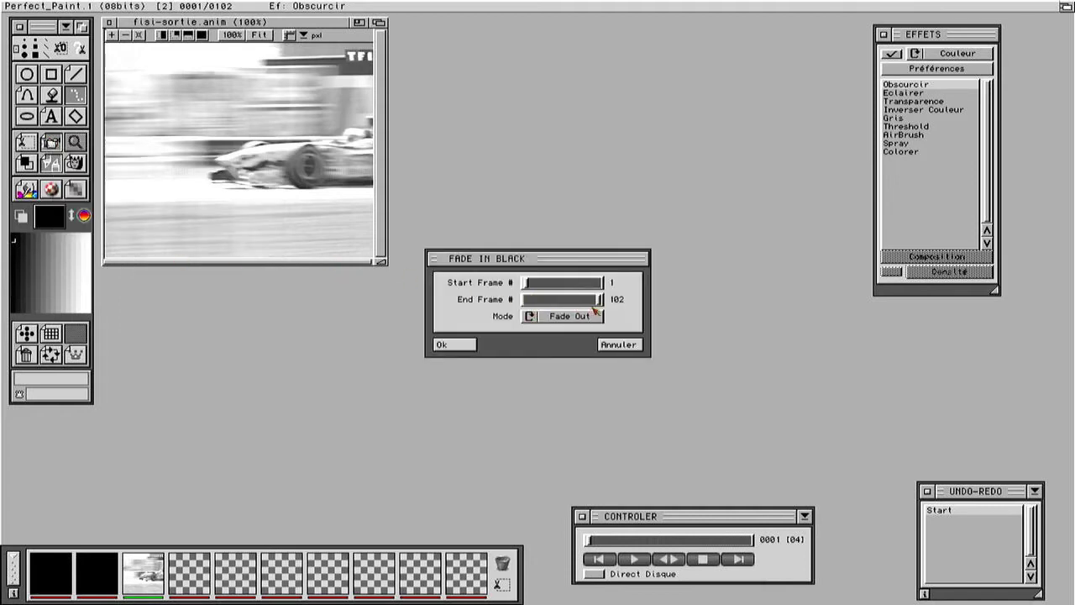
left_click_drag(600, 300, 528, 304)
left_click(469, 346)
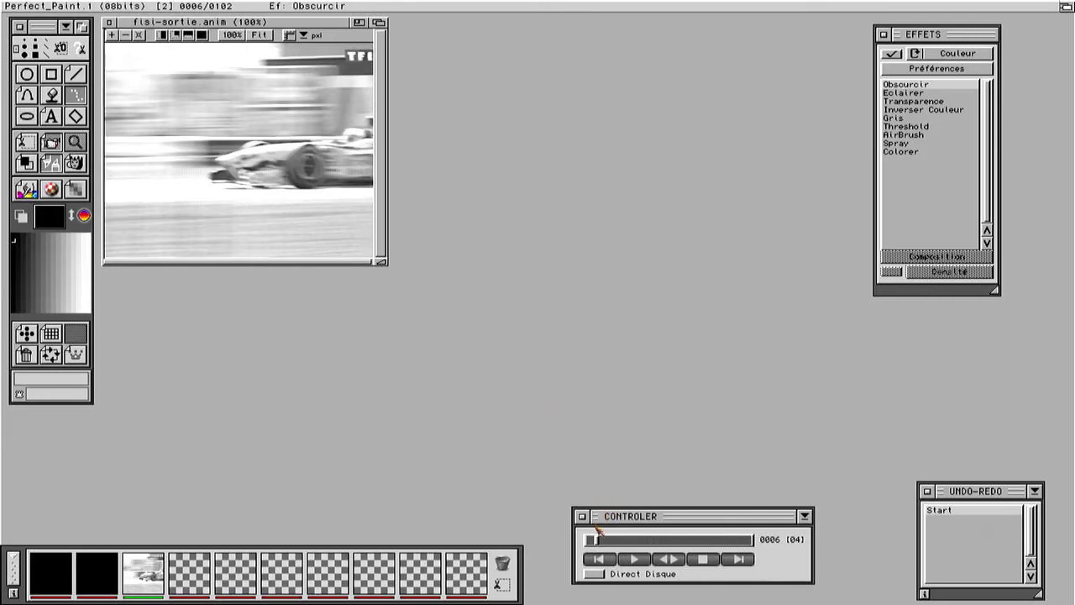
left_click_drag(598, 541, 587, 543)
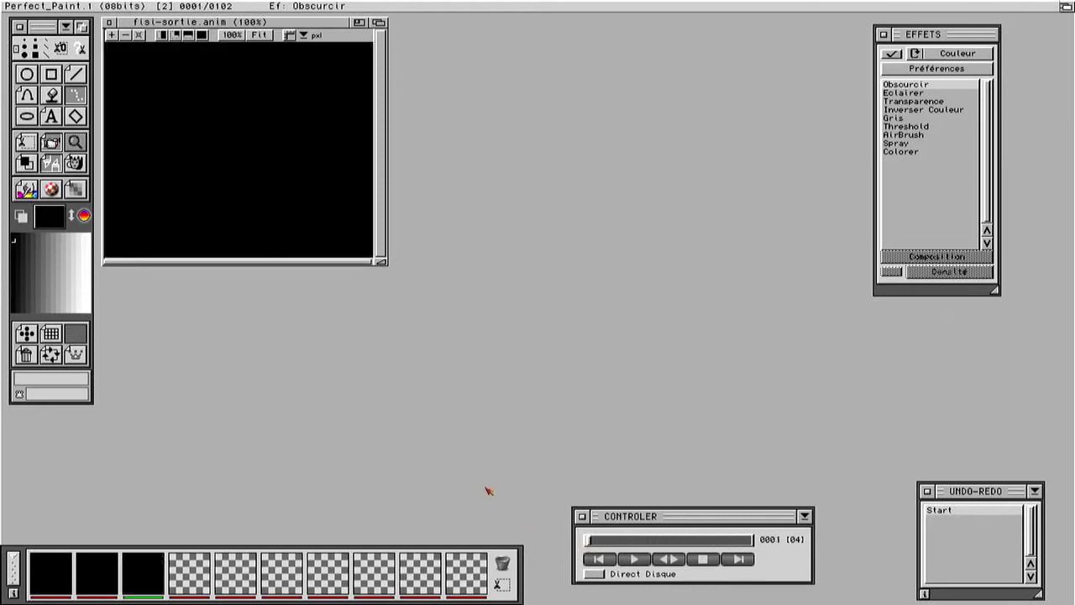
Step: Check the image information of redillon2.anim, derapage.anim and fisi-sortie.anim in turn
left_click(55, 574)
left_click(56, 574)
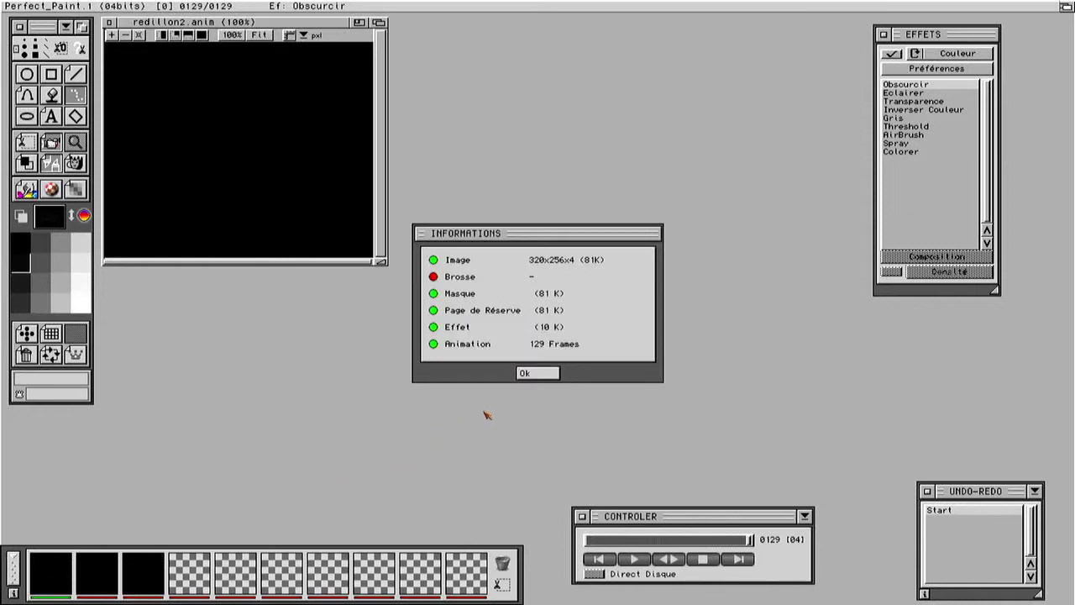
left_click(526, 373)
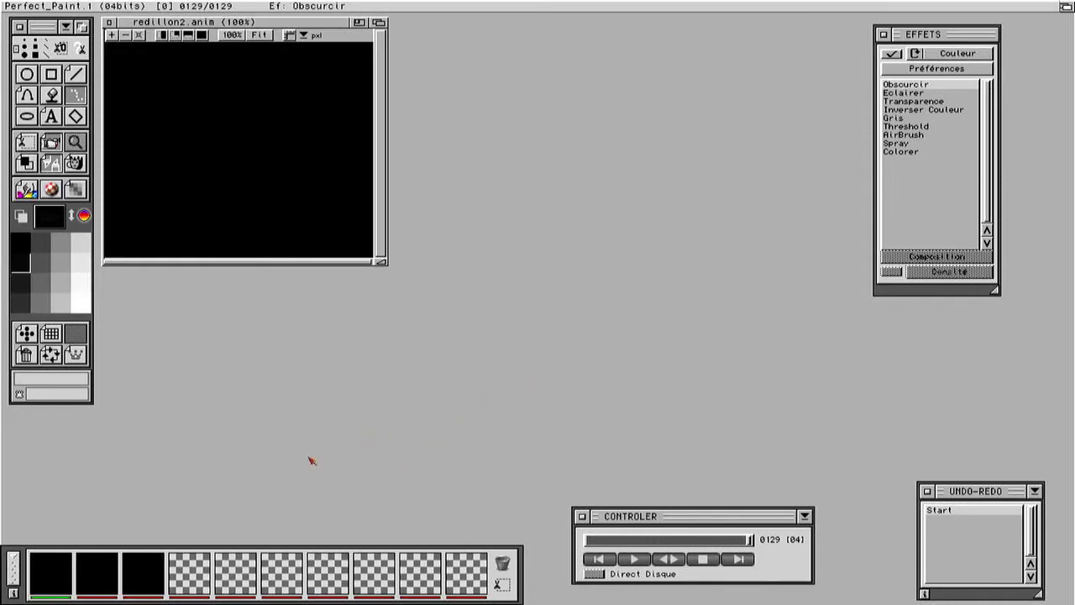
left_click(107, 572)
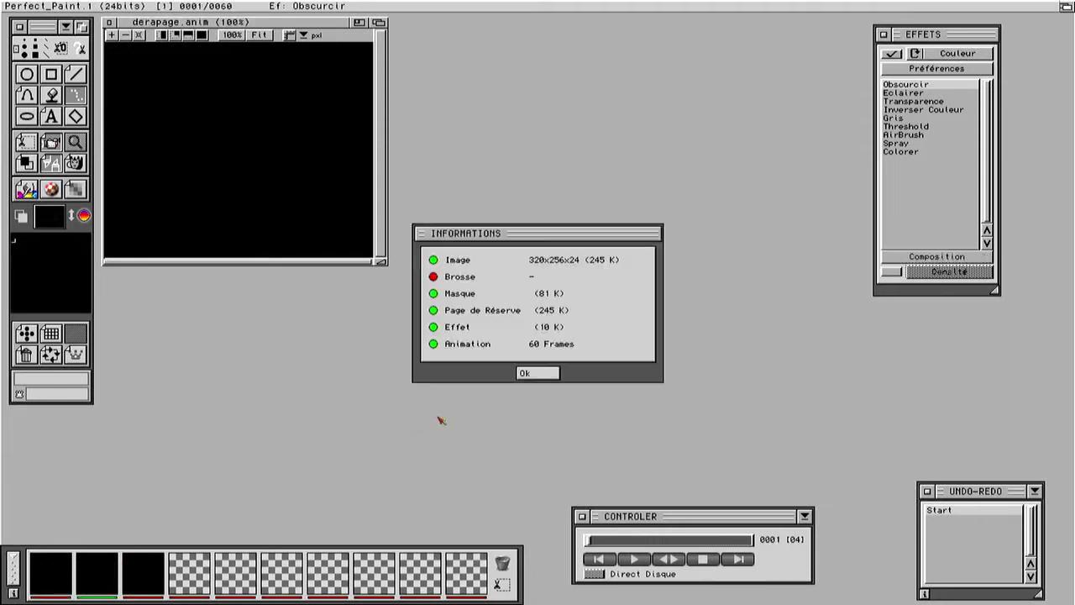
left_click(535, 375)
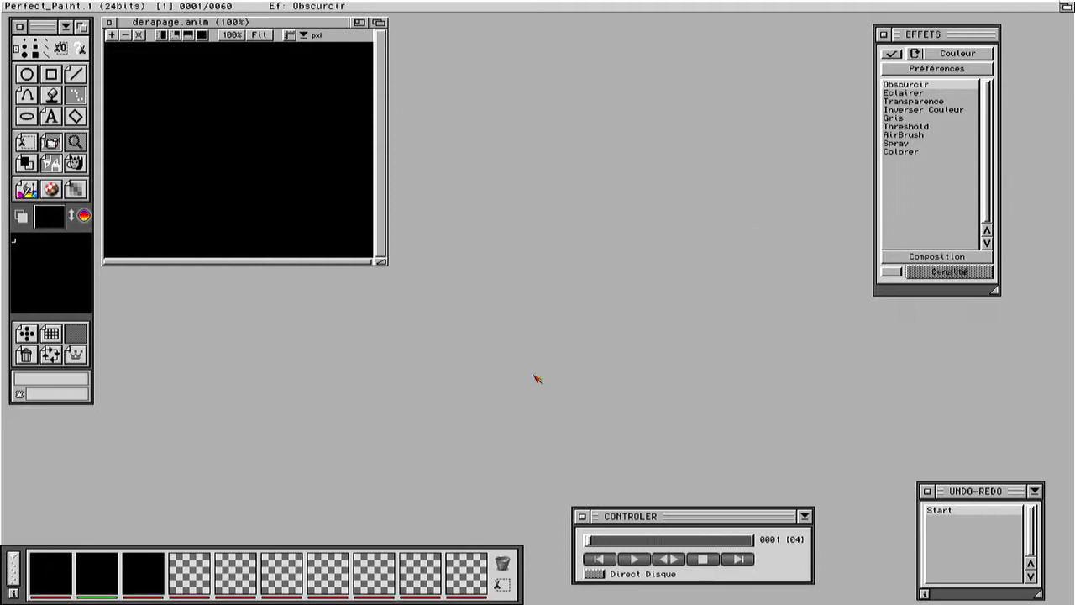
left_click(155, 581)
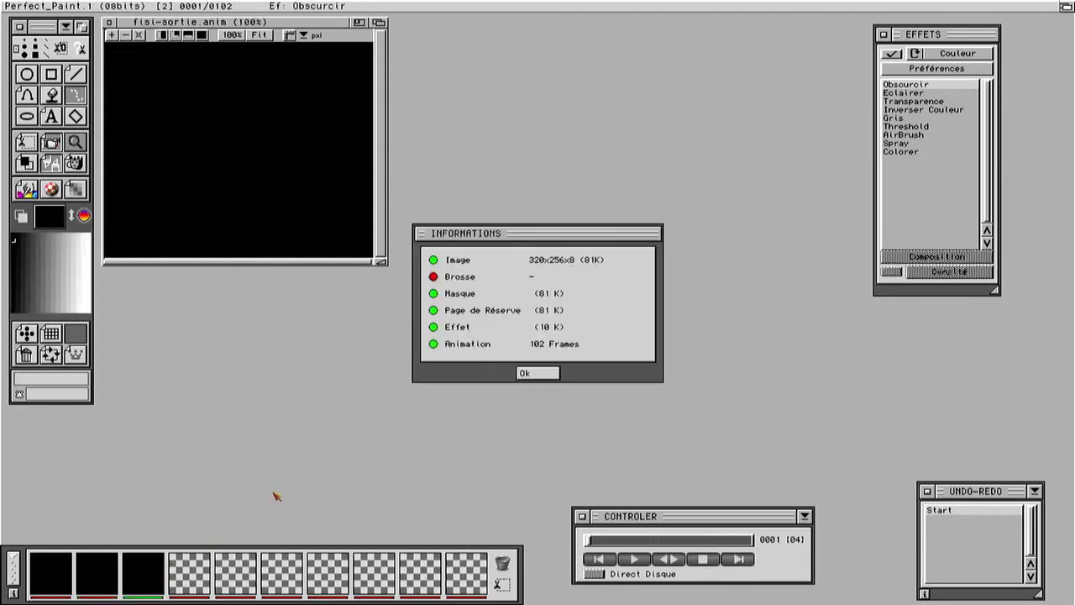
left_click(538, 374)
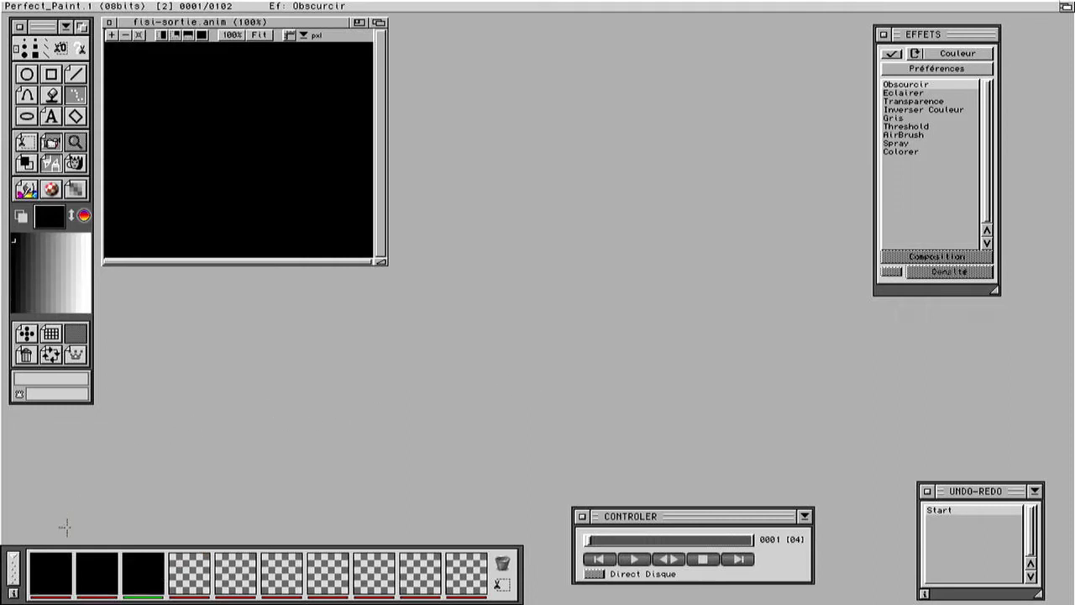
Step: Try to convert redillon2.anim to RVB in a new buffer and check its frames
left_click(63, 571)
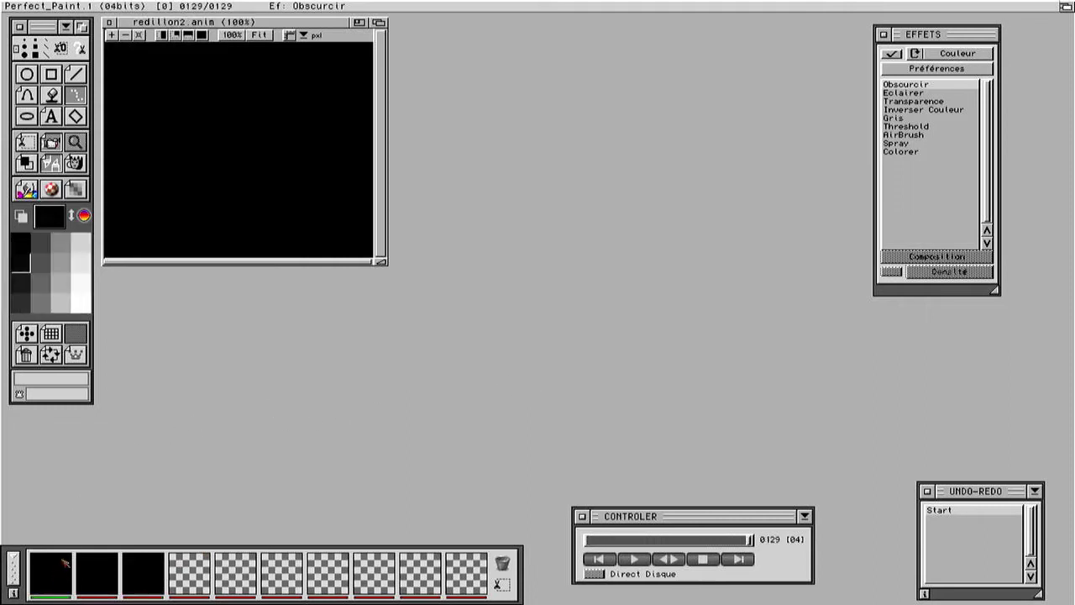
right_click(53, 222)
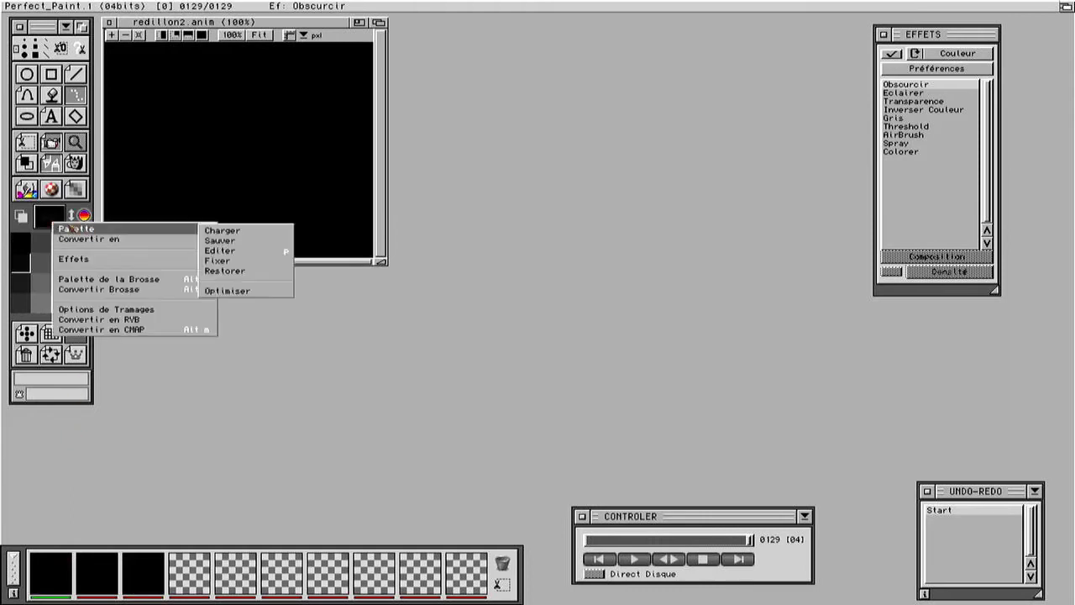
left_click(114, 321)
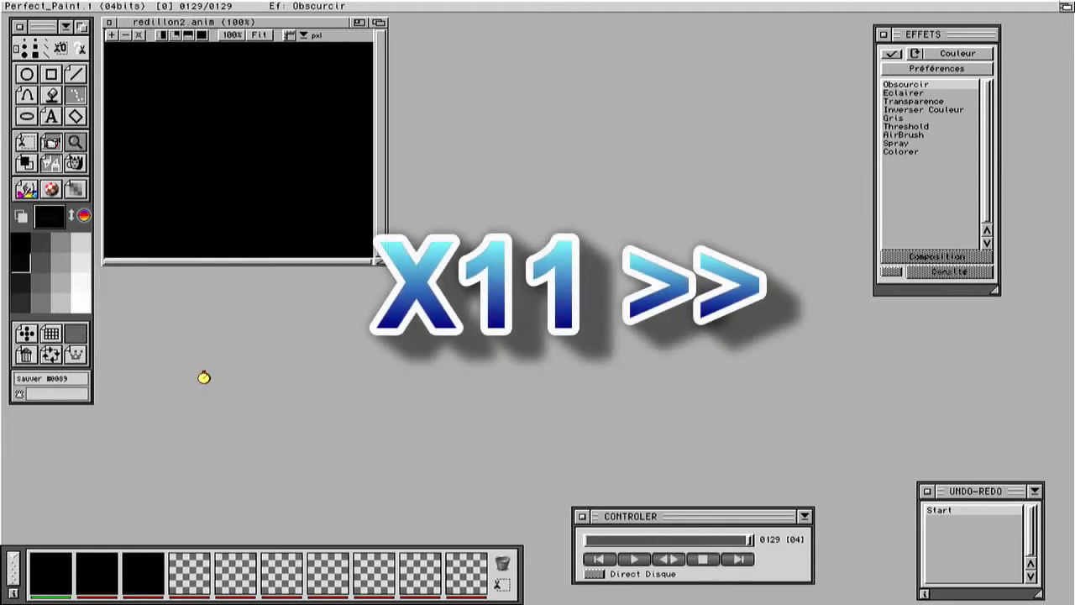
left_click(477, 329)
left_click(461, 361)
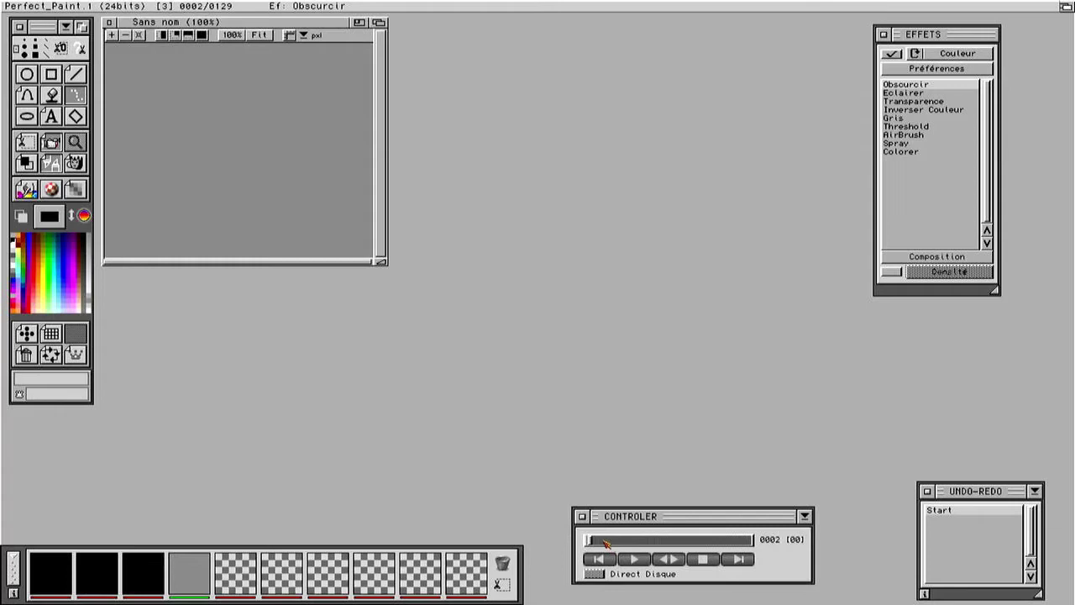
left_click_drag(590, 542, 673, 541)
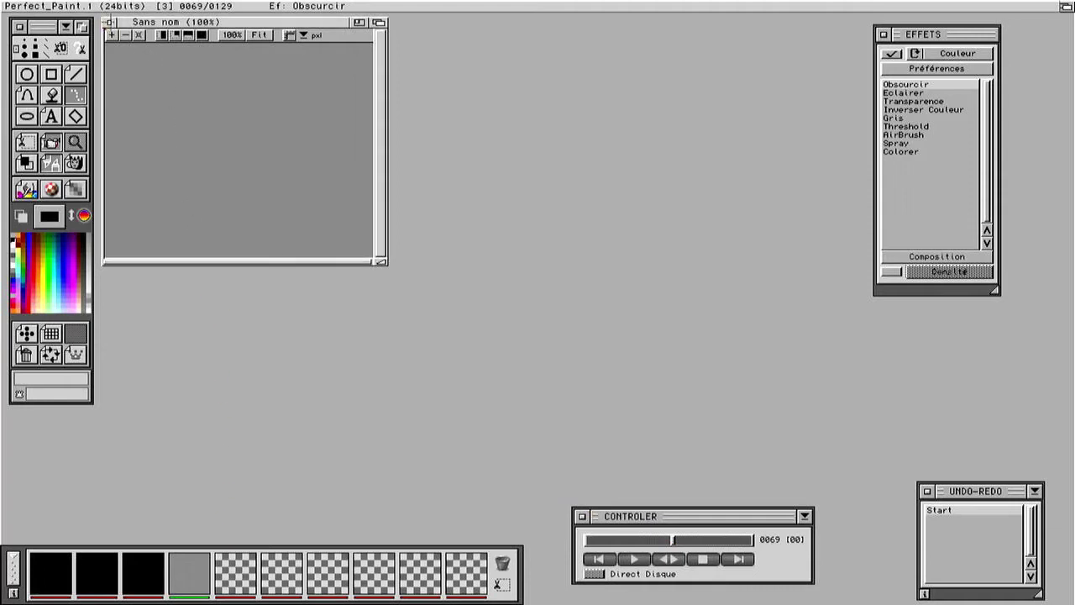
Step: Discard the untitled grey animation and turn off the drawing effect
left_click(108, 22)
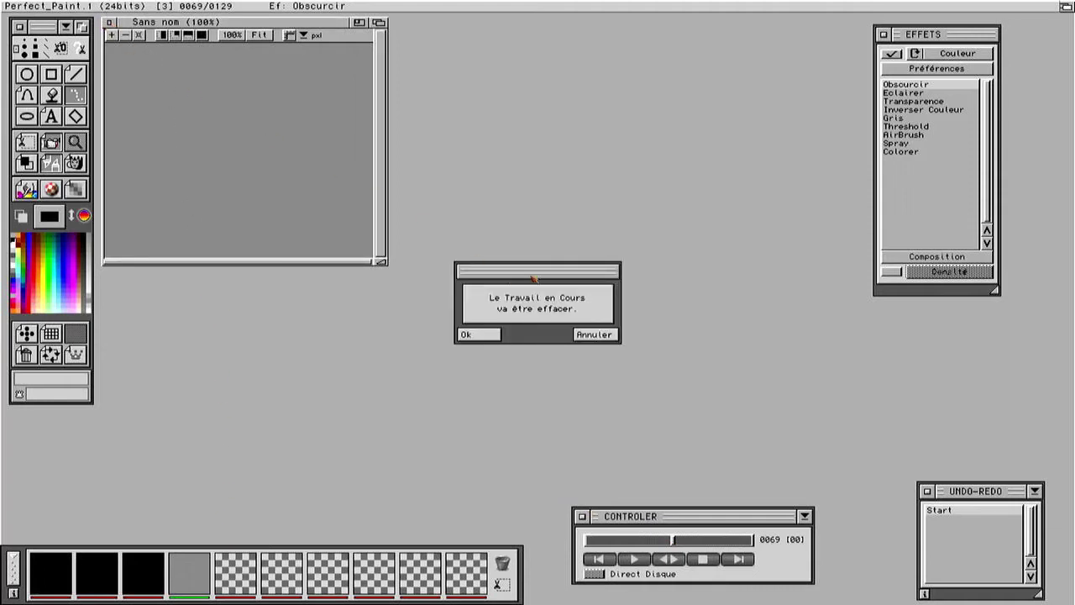
left_click(475, 335)
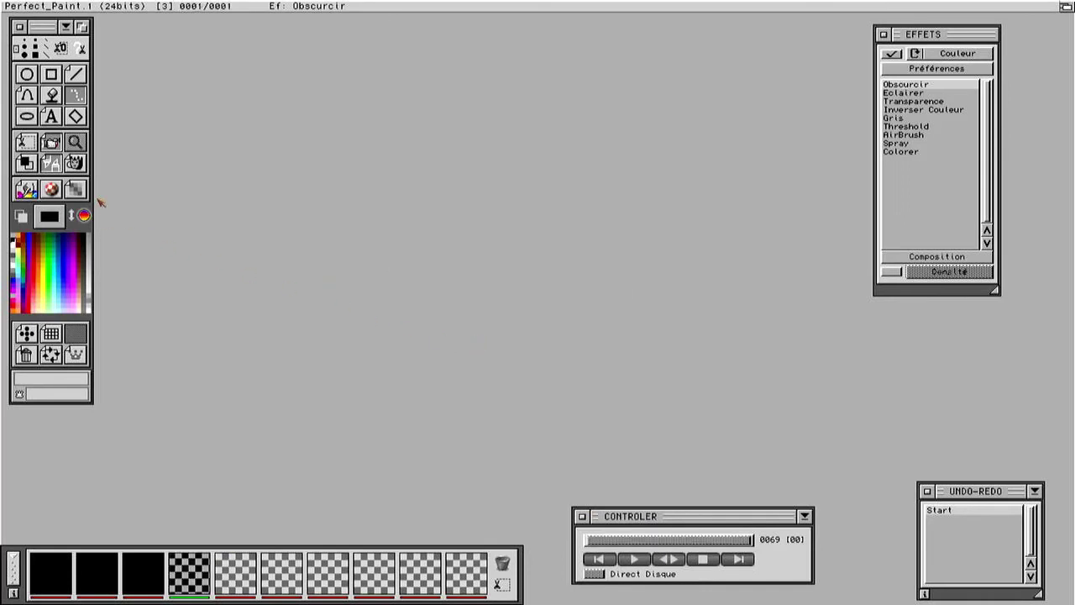
left_click(50, 164)
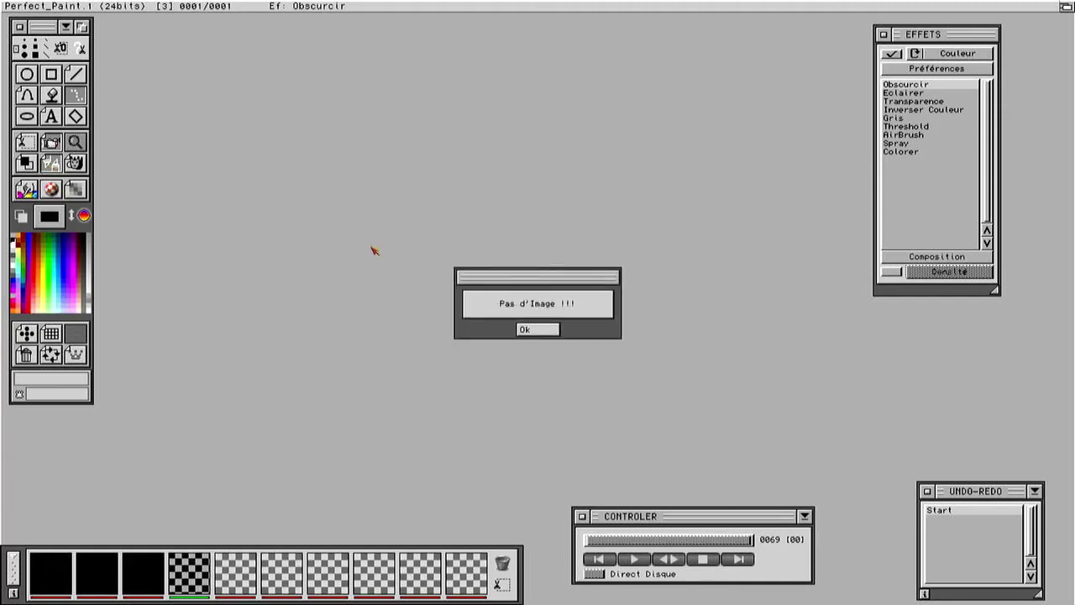
left_click(540, 333)
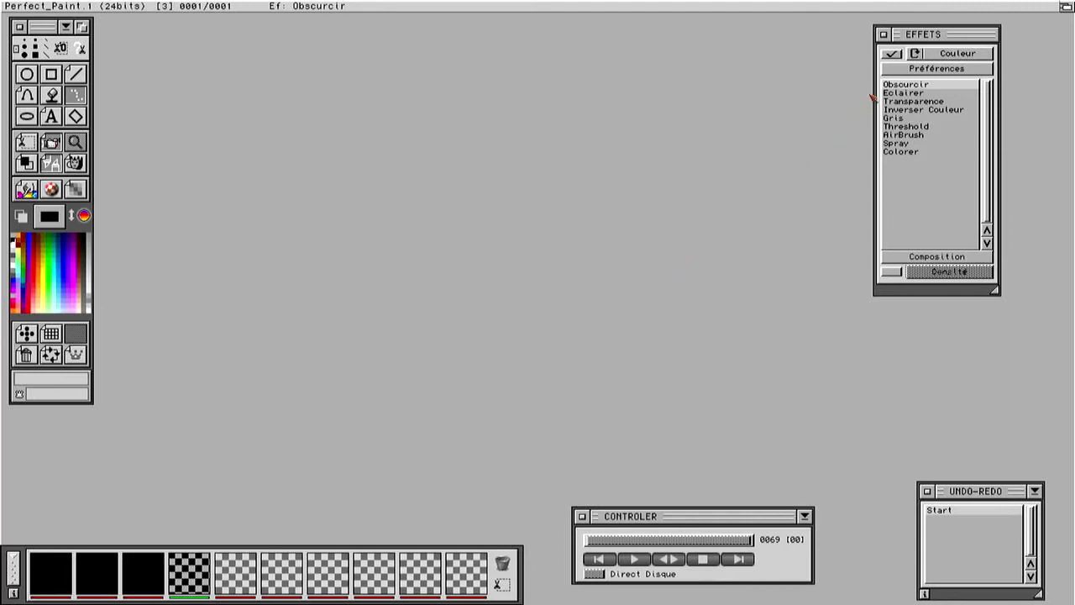
left_click(895, 56)
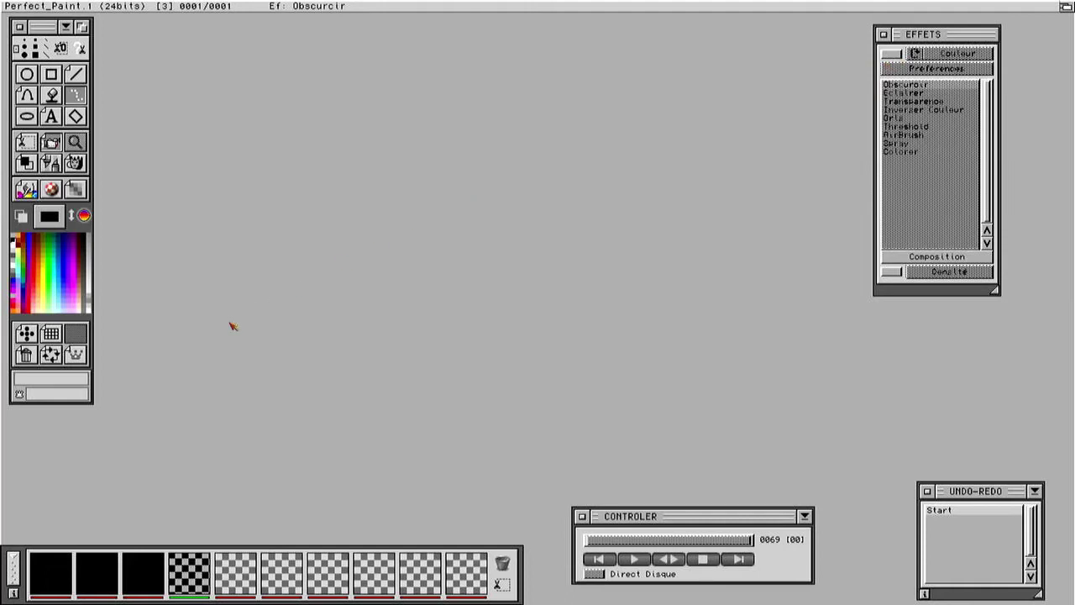
Step: Check the image information of redillon2.anim in the first image slot
left_click(53, 580)
key("i")
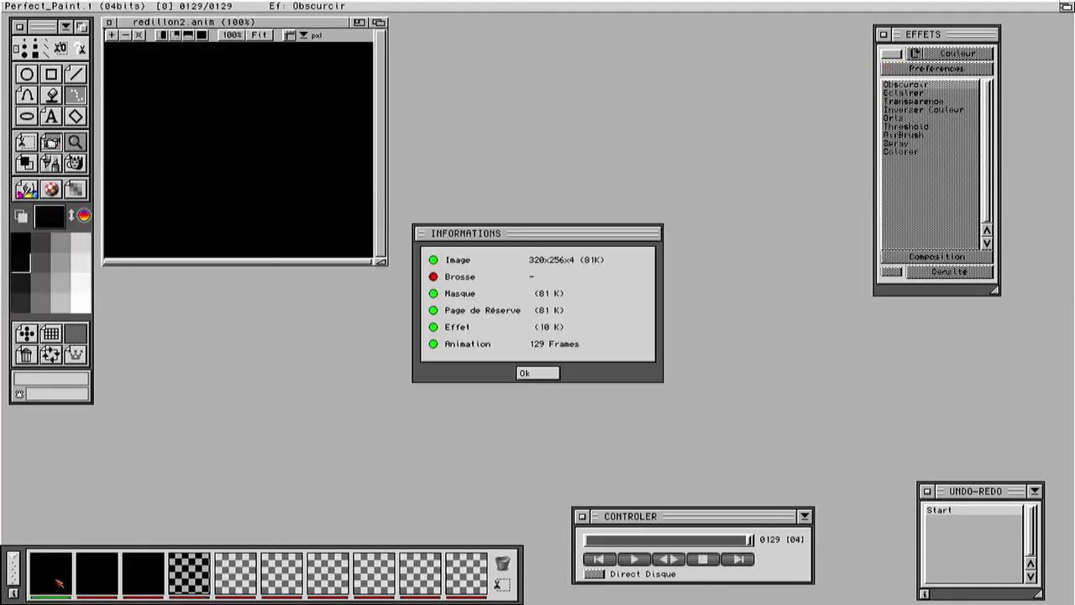
left_click(526, 375)
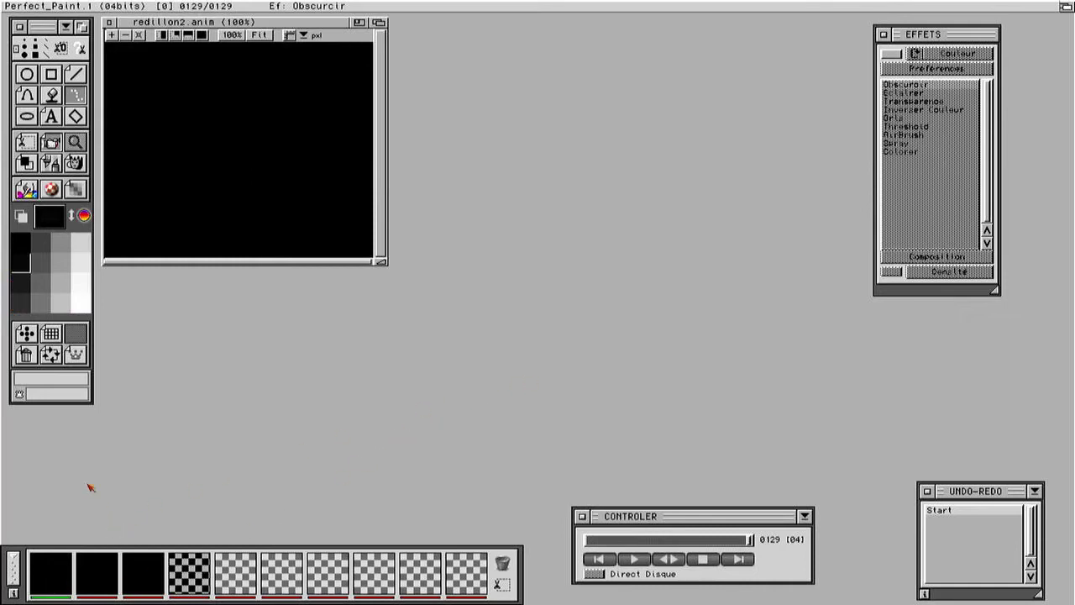
Step: Convert redillon2.anim to RVB in a new buffer with RAM storage and scrub through the converted frames
right_click(53, 220)
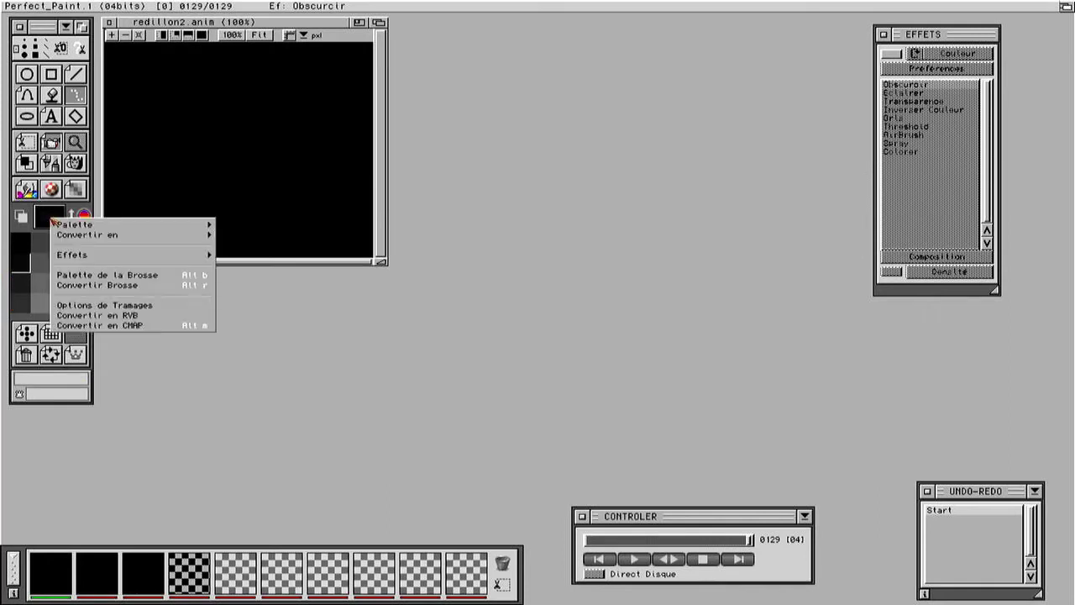
left_click(124, 316)
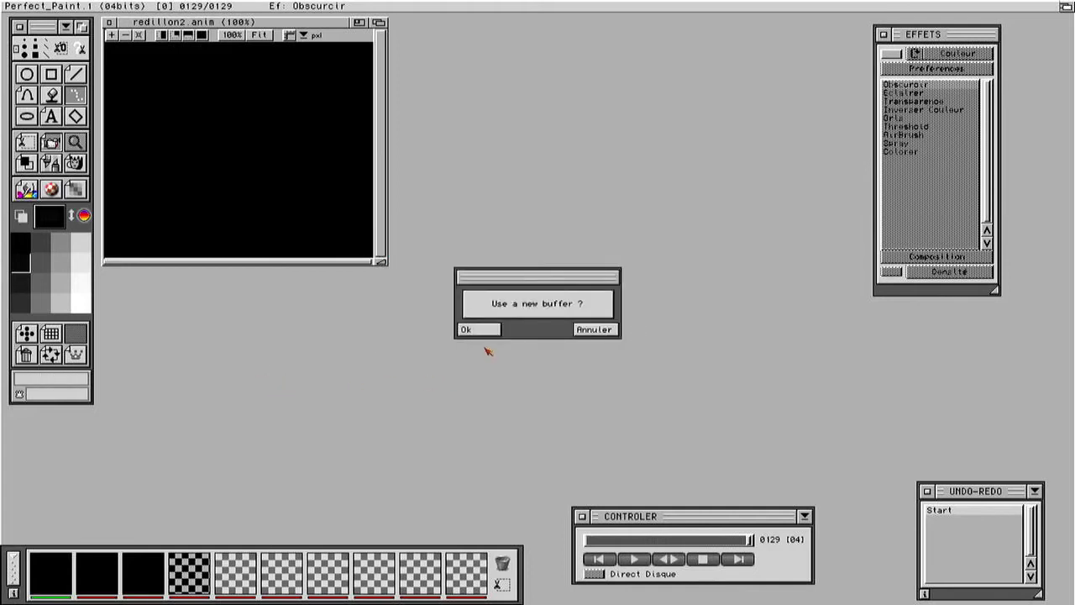
left_click(484, 332)
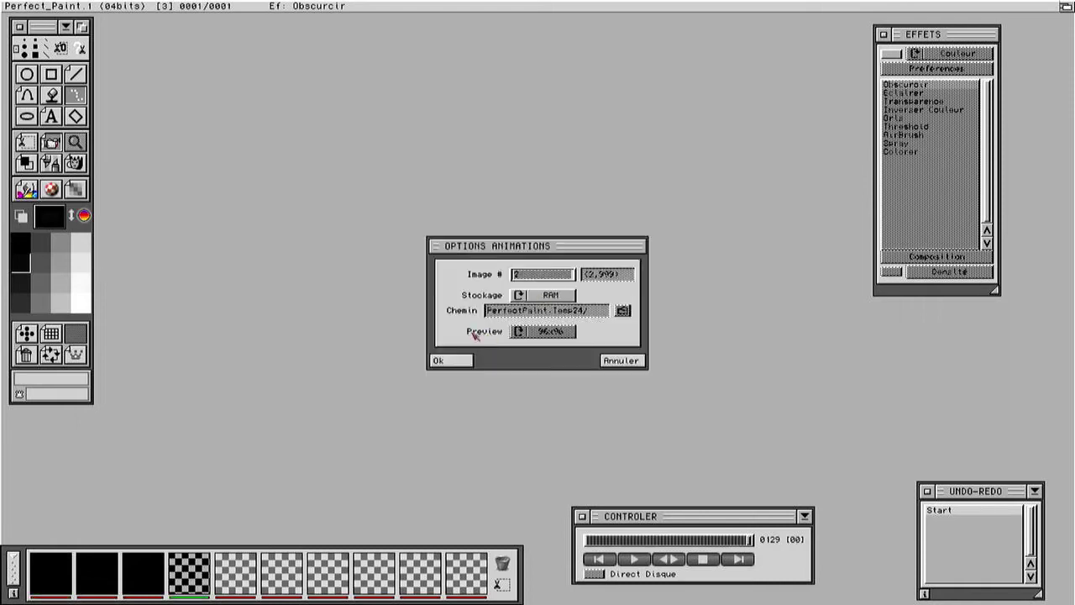
left_click(440, 360)
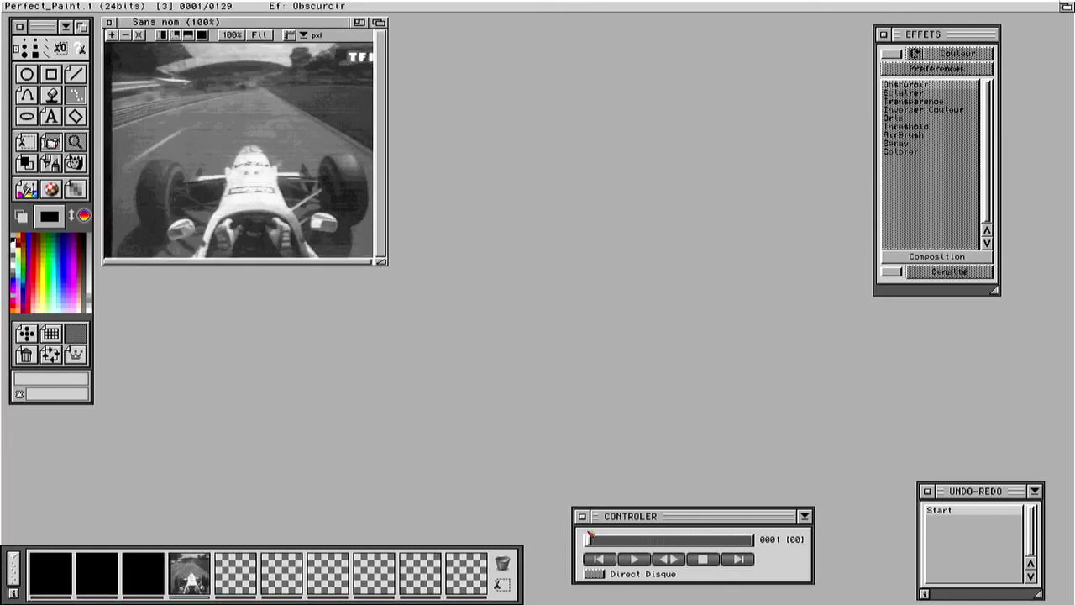
left_click_drag(592, 541, 739, 540)
Step: Check the image information of derapage.anim in the second image slot
left_click(103, 577)
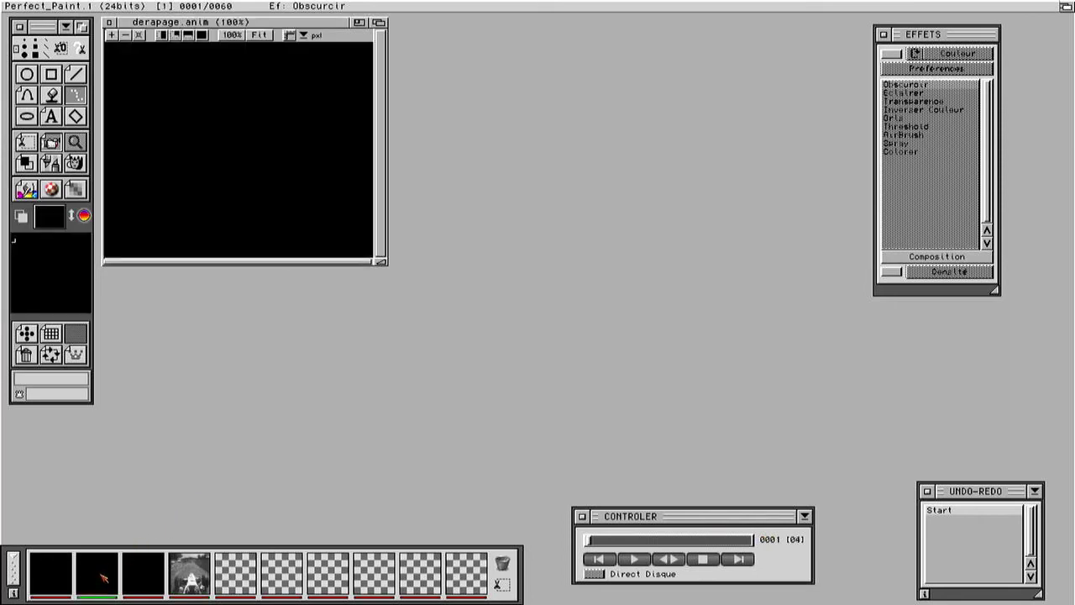
right_click(102, 577)
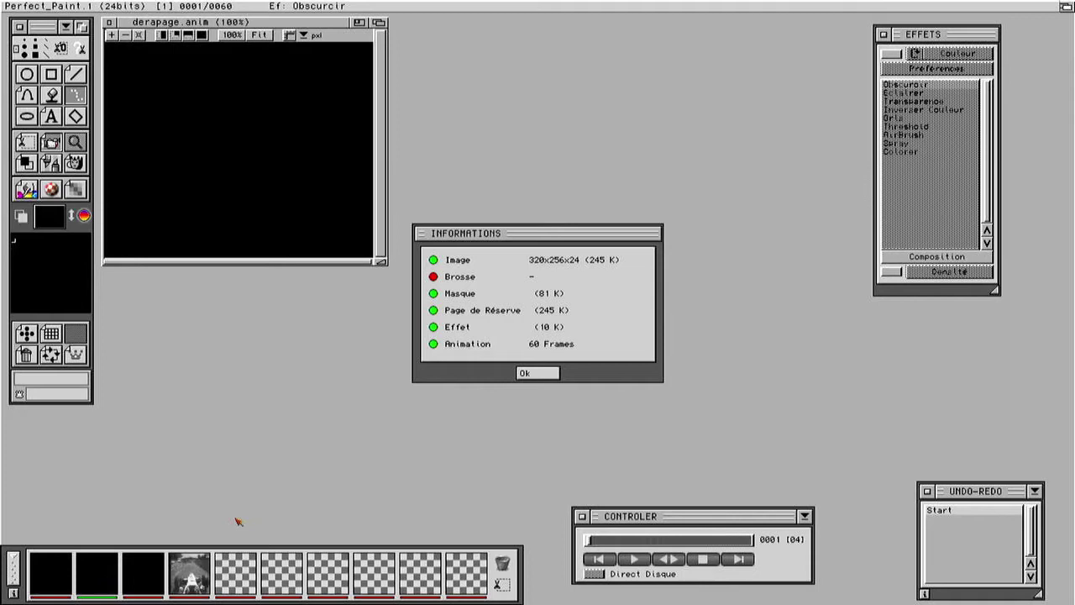
left_click(524, 374)
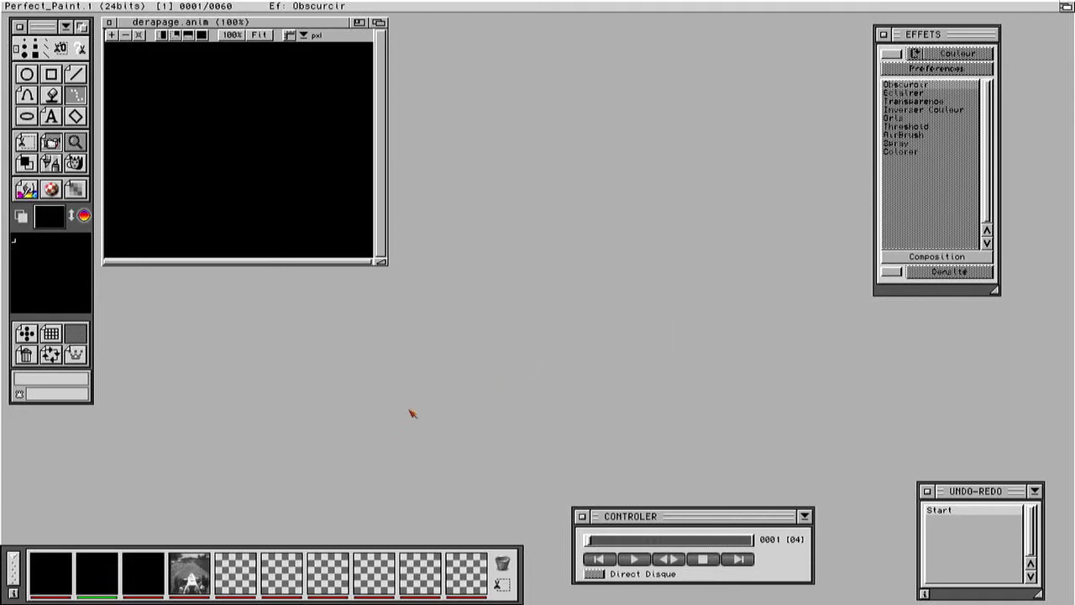
Step: Check the image information of fisi-sortie.anim in the third image slot
left_click(144, 575)
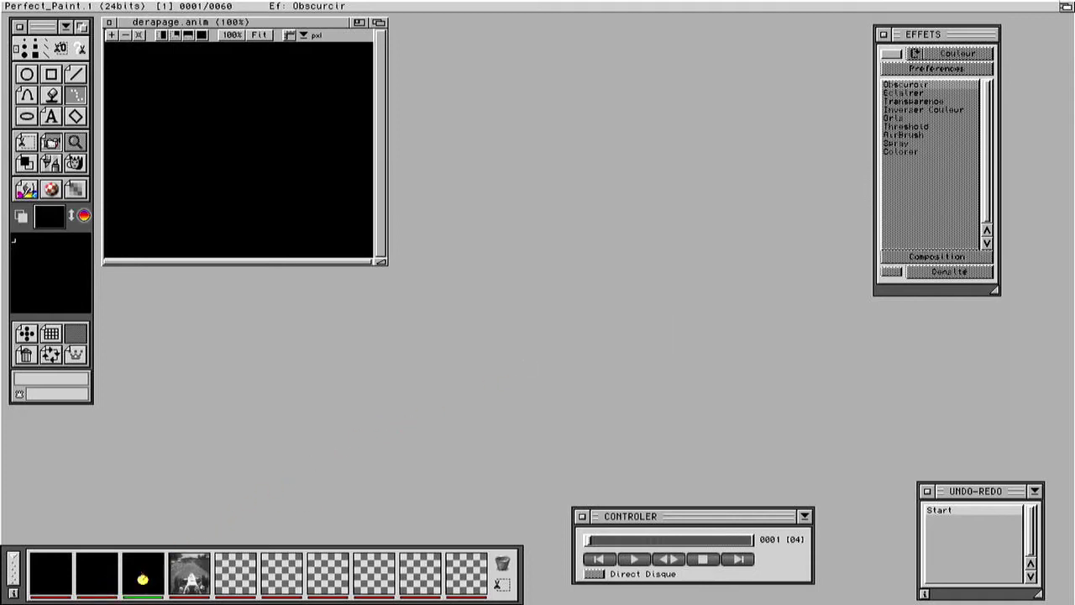
right_click(144, 575)
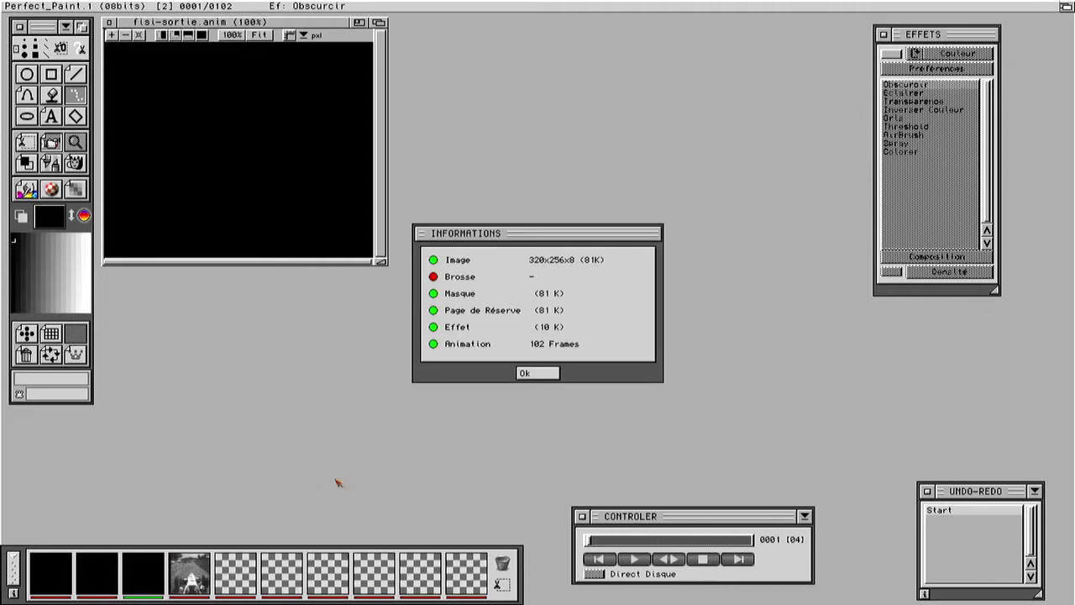
left_click(527, 374)
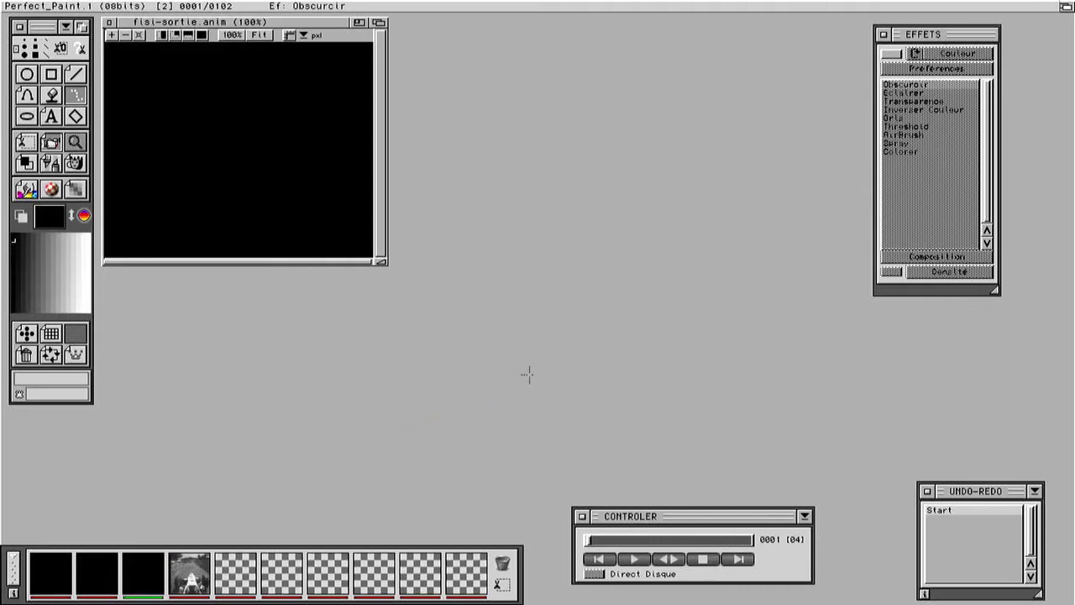
Step: Convert fisi-sortie.anim to RVB in a new buffer with RAM storage
right_click(61, 221)
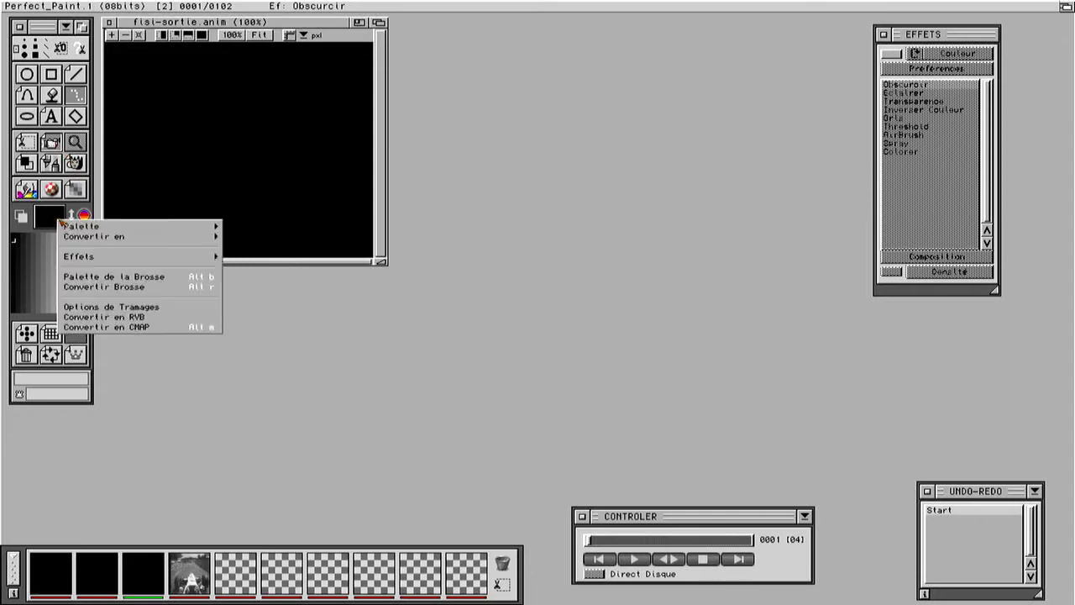
left_click(125, 318)
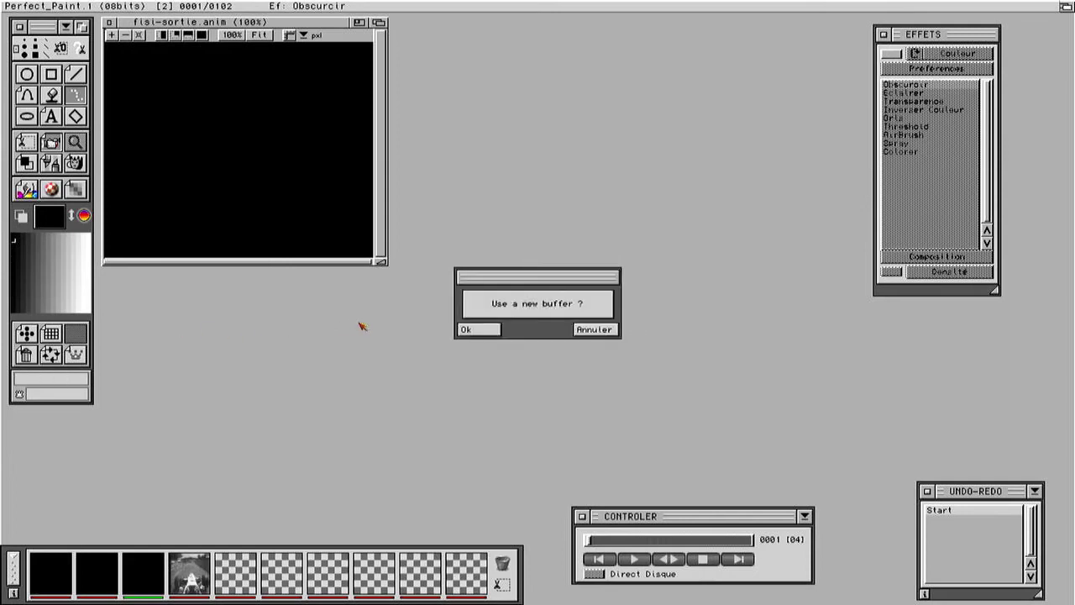
left_click(467, 329)
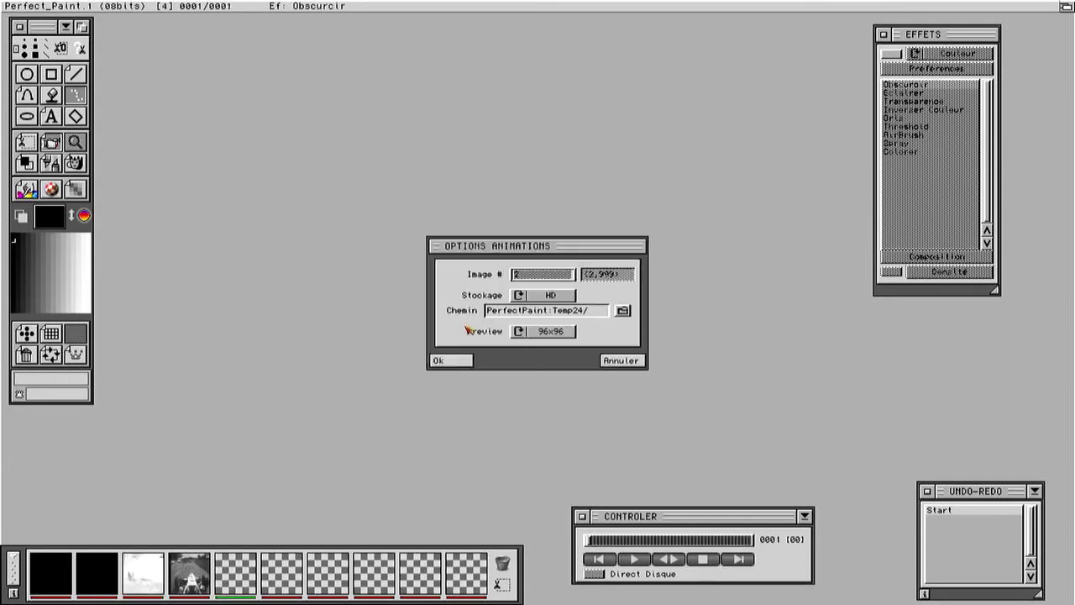
left_click(541, 296)
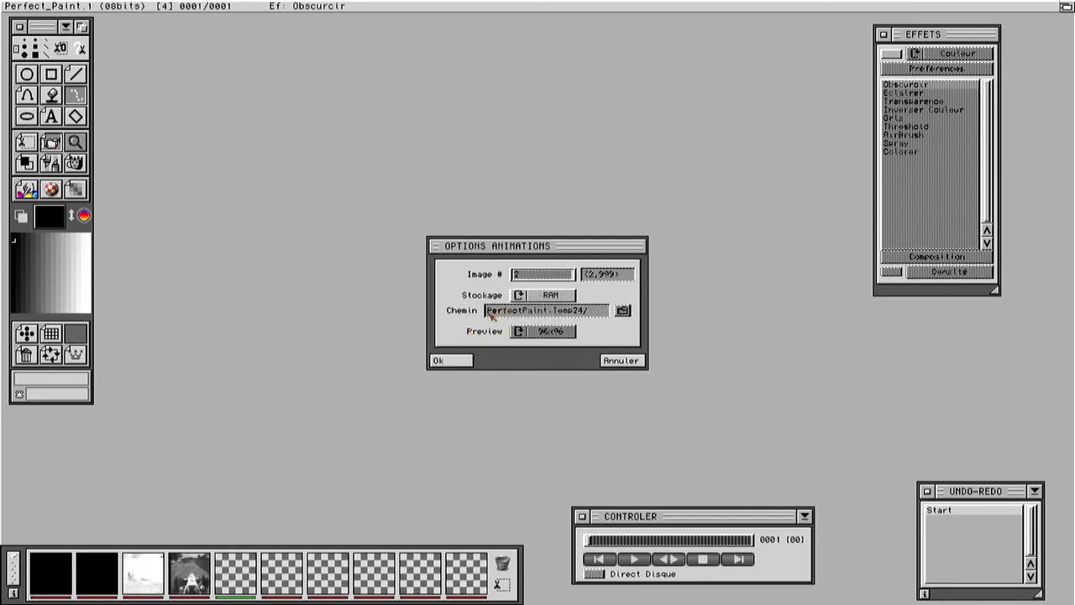
left_click(445, 359)
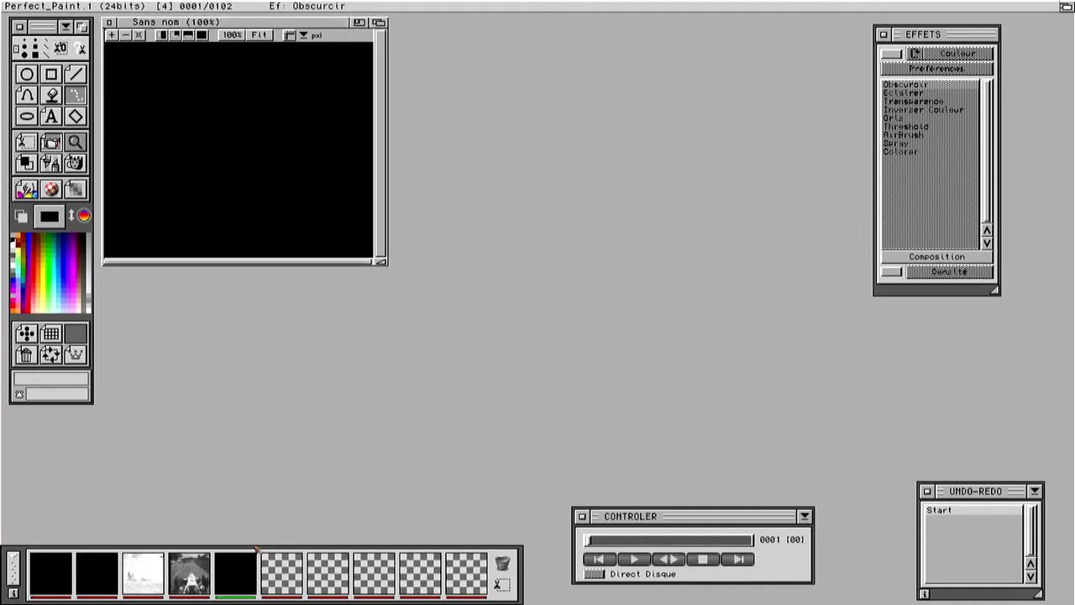
Step: Rewind the original indexed redillon2.anim to its first frame and discard it from the first slot
left_click(47, 579)
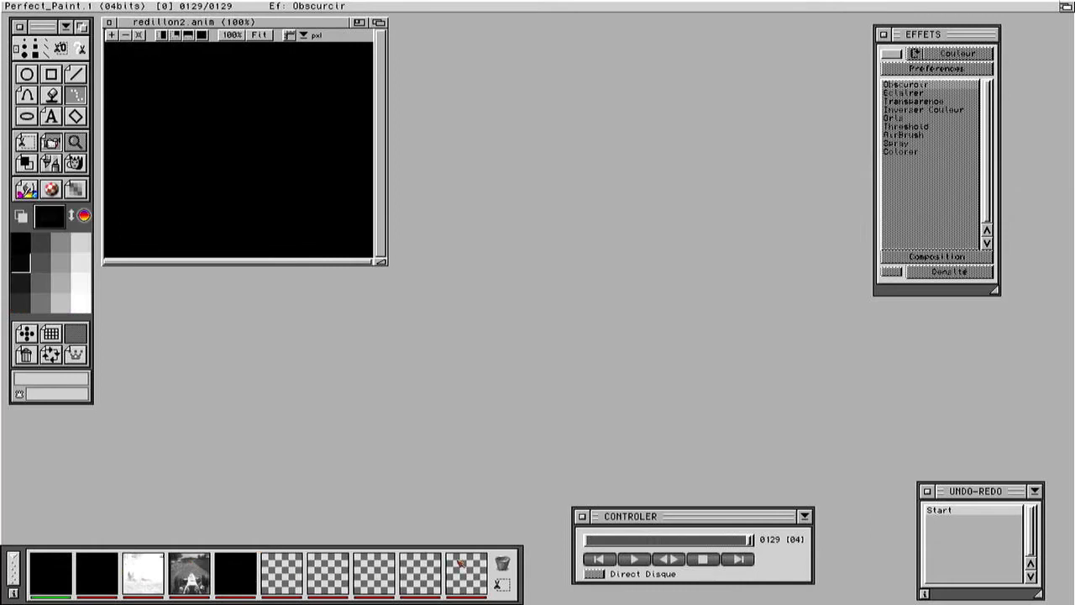
left_click(596, 561)
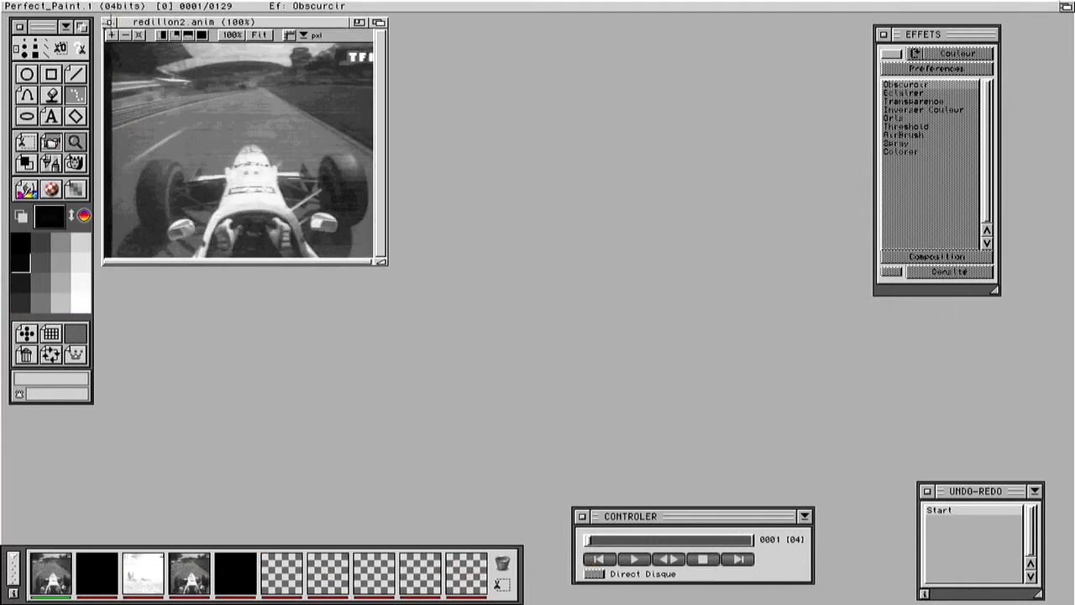
left_click(109, 22)
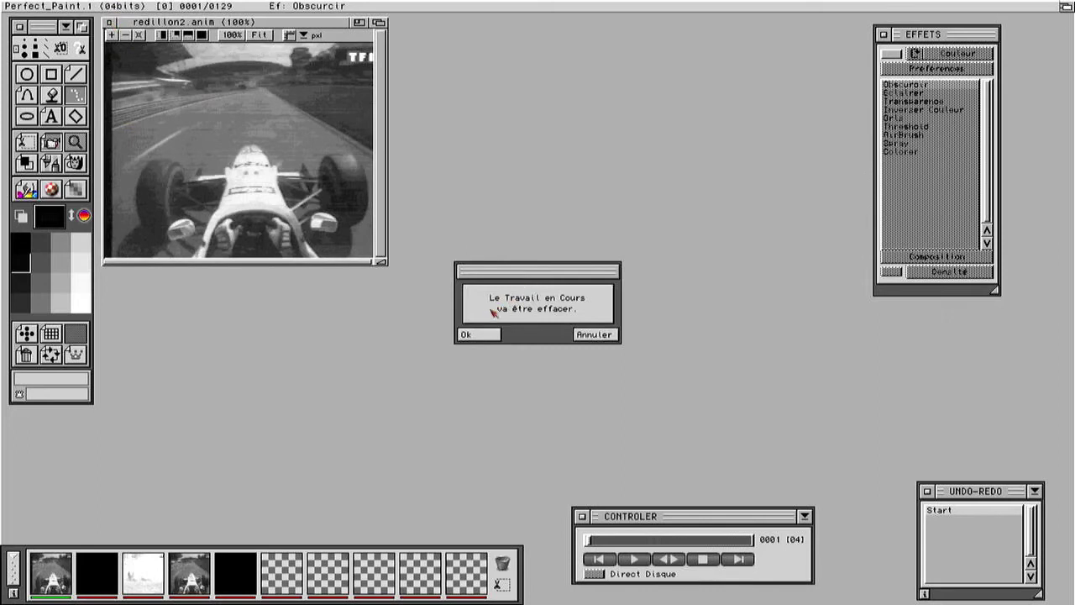
left_click(469, 334)
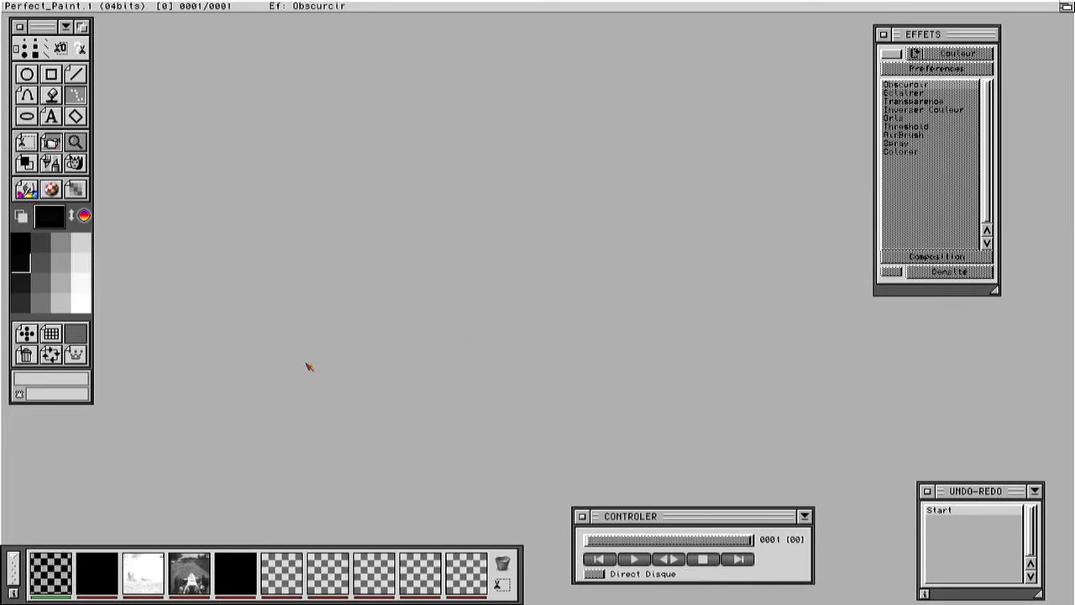
Step: Scrub through the frames of fisi-sortie.anim and derapage.anim to review them
left_click(154, 571)
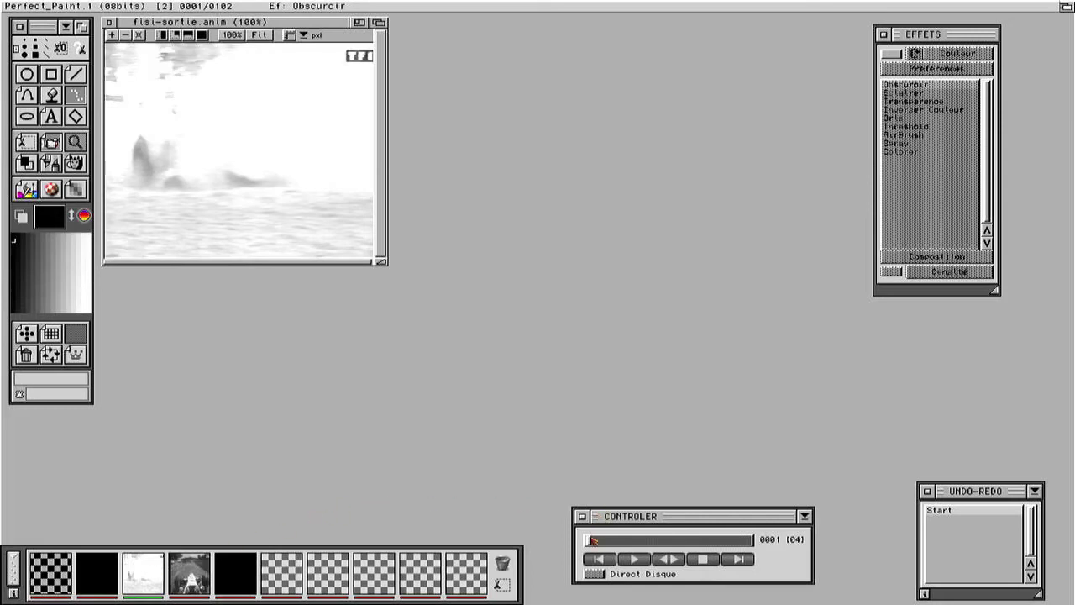
mouse_move(591, 542)
left_mouse_down()
mouse_move(770, 547)
mouse_move(581, 544)
left_mouse_up()
left_click(107, 578)
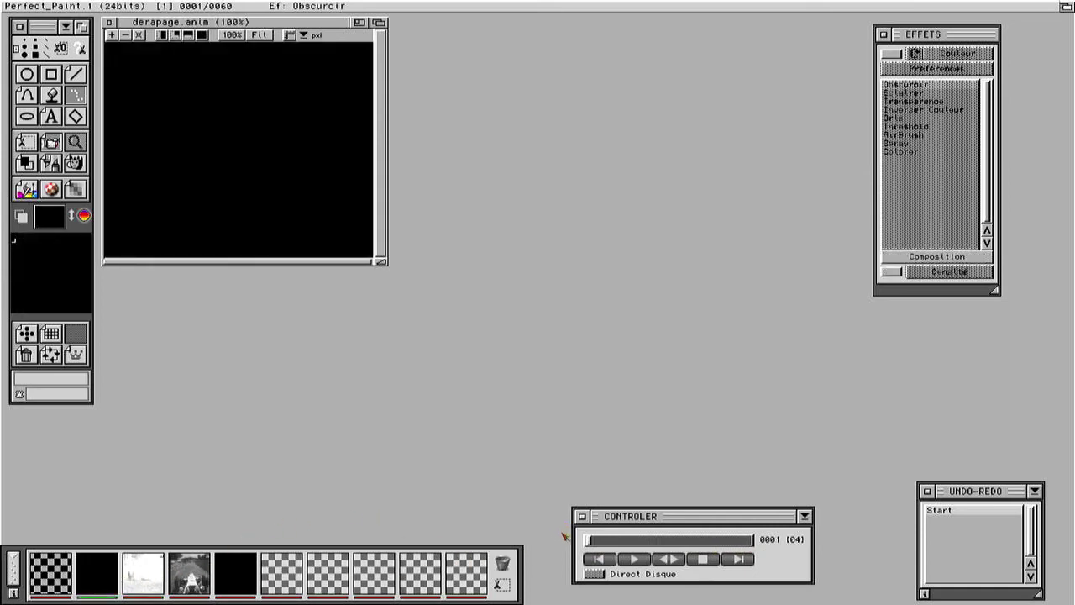
left_click_drag(592, 541, 749, 546)
Step: Check the image information of the original indexed fisi-sortie.anim and discard that animation
left_click(139, 575)
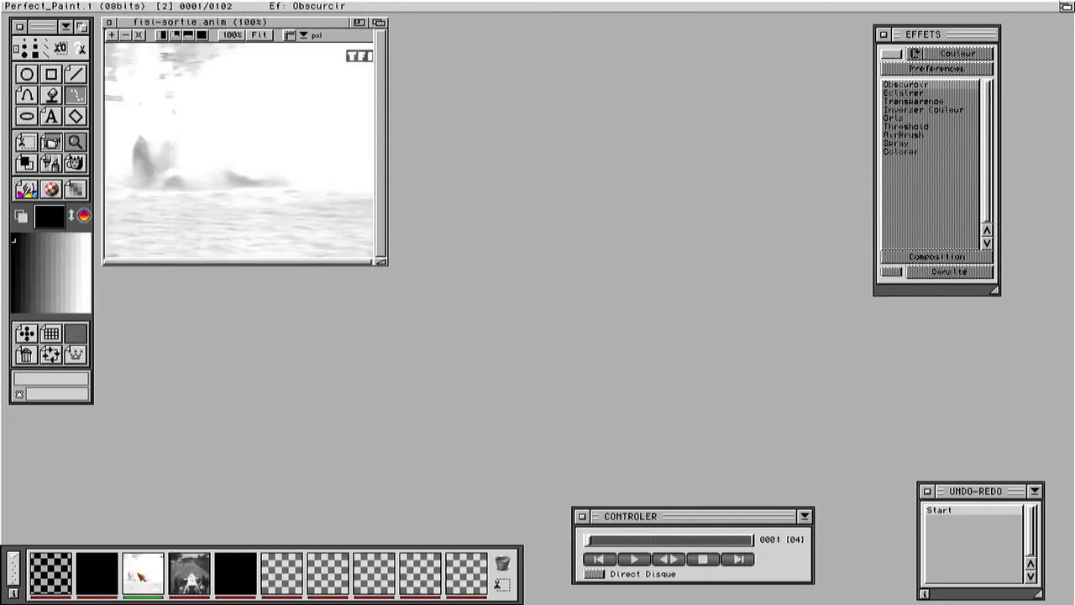
left_click(139, 575)
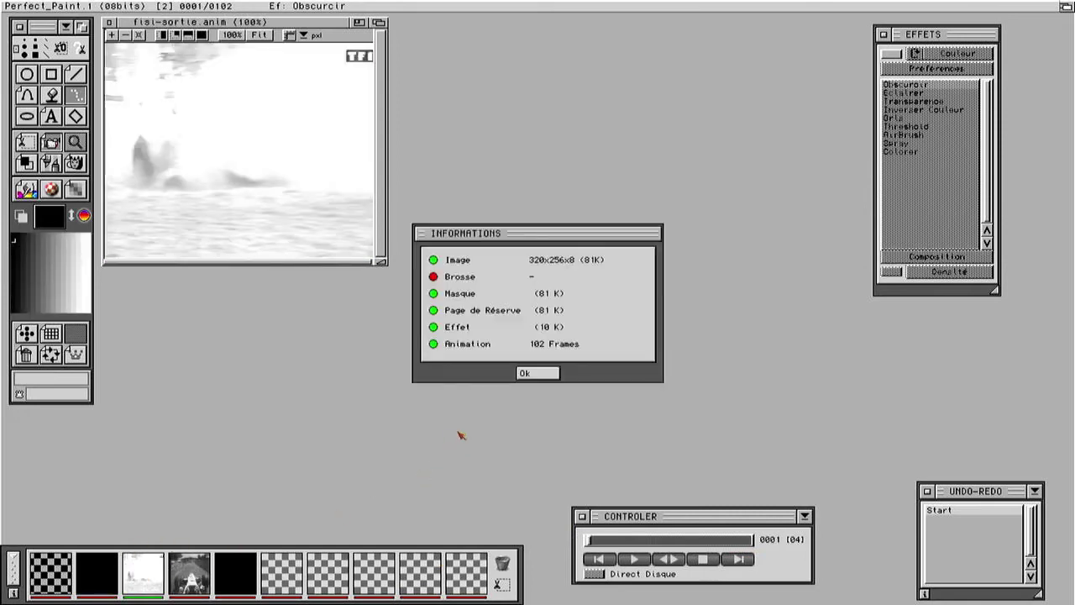
left_click(536, 376)
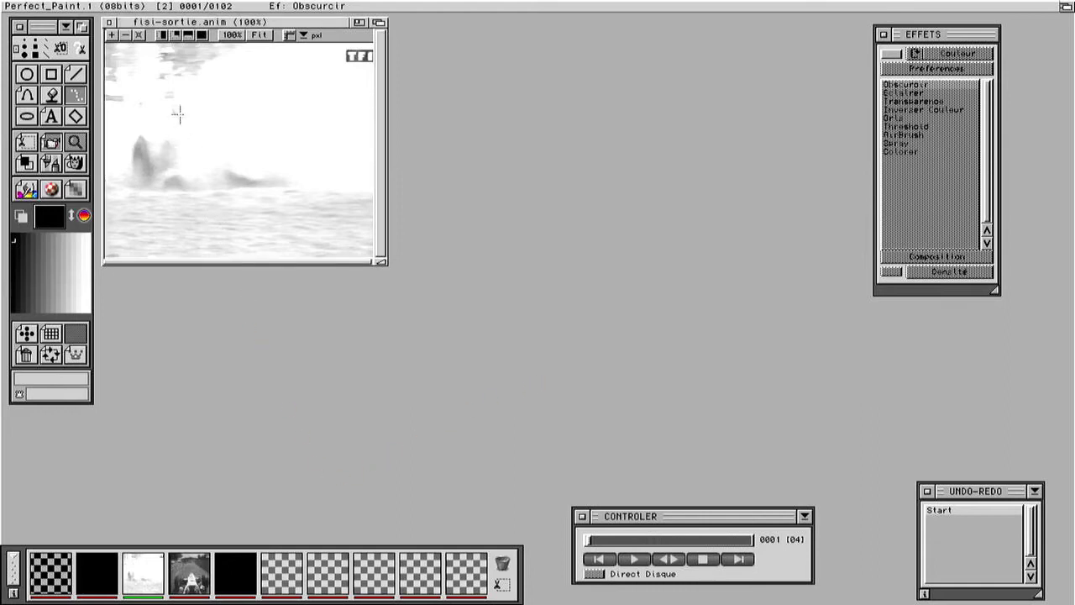
left_click(109, 21)
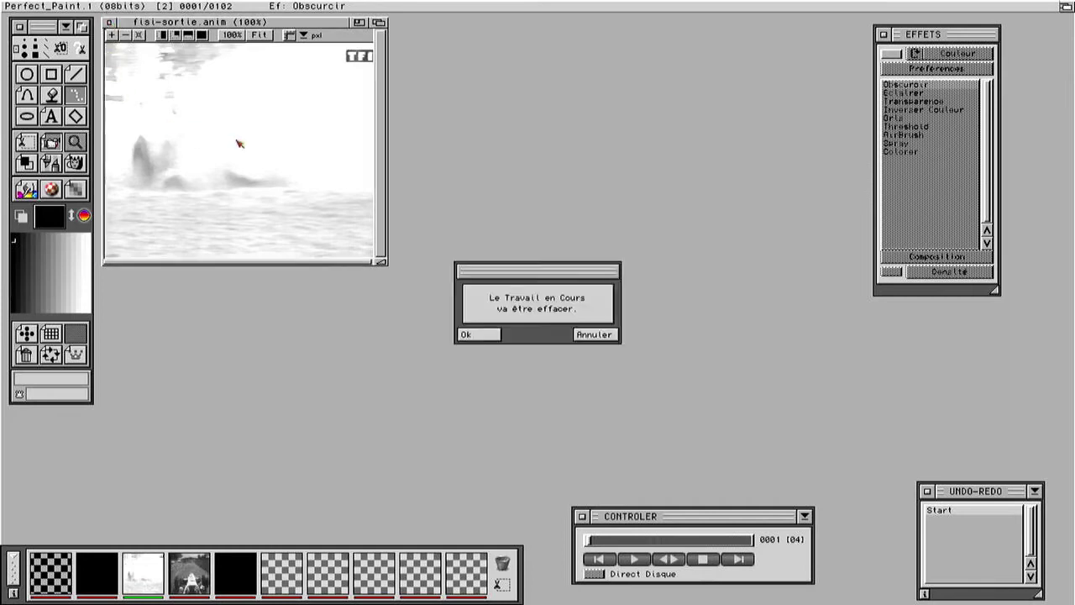
left_click(472, 334)
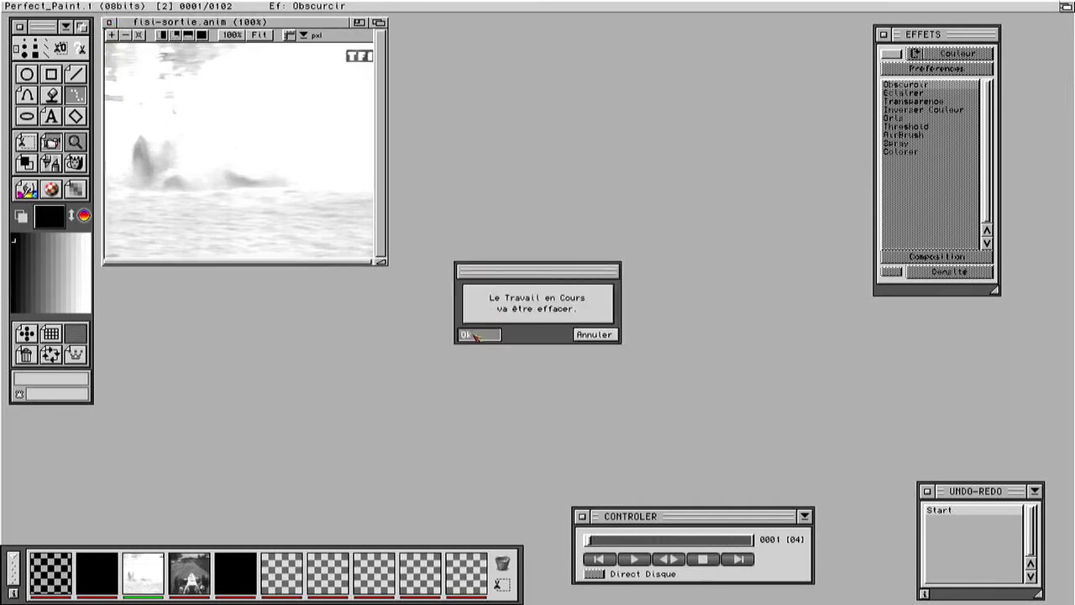
Step: Scrub through the two converted RVB animations, ending on the last frame of the one made from redillon2.anim
left_click(237, 569)
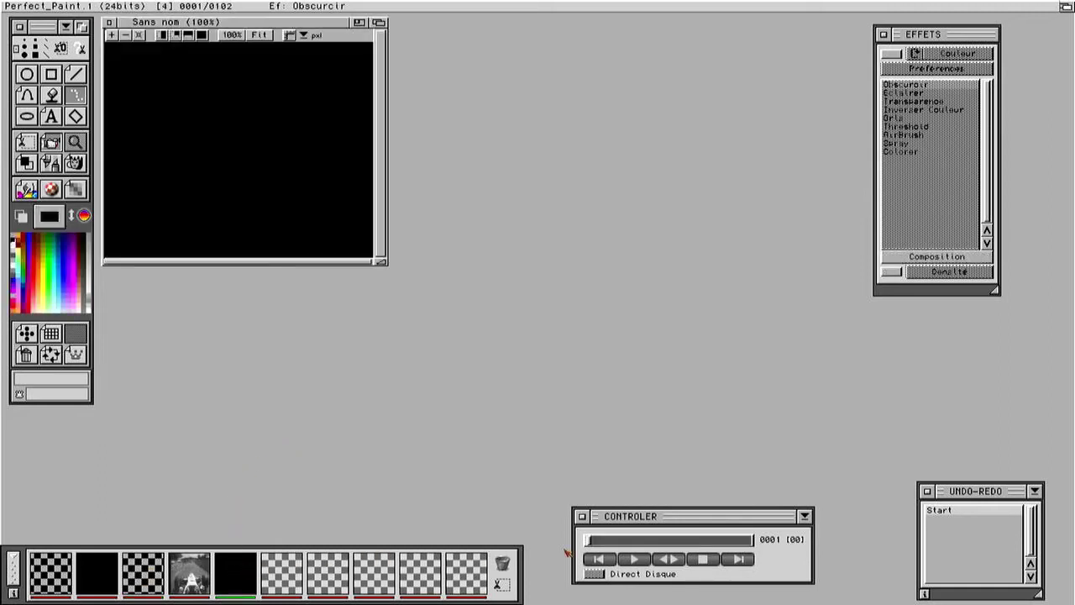
left_click_drag(591, 541, 566, 549)
left_click(193, 581)
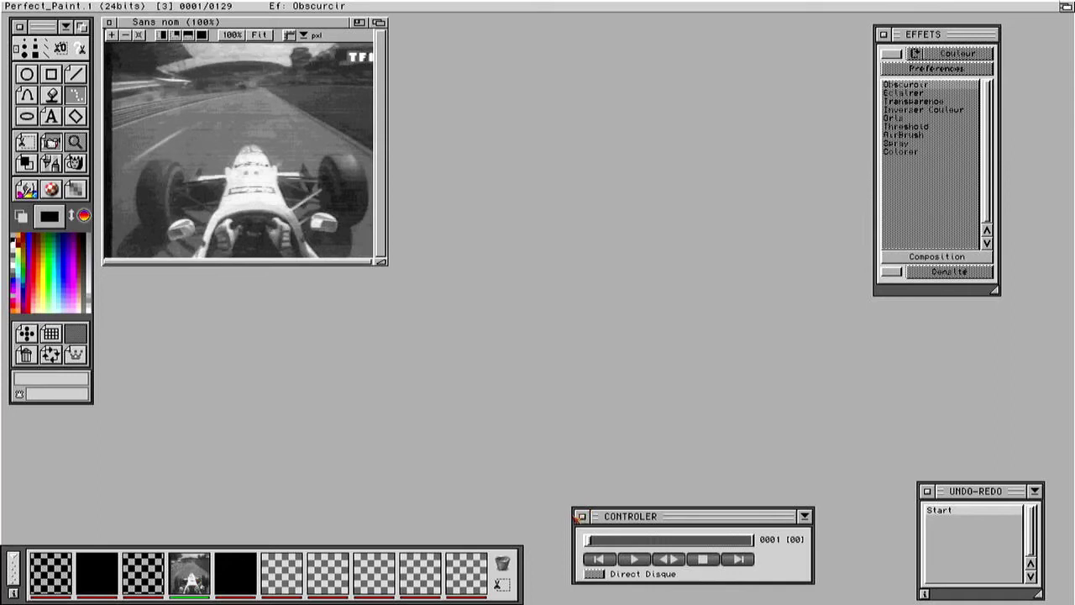
left_click_drag(592, 544, 767, 549)
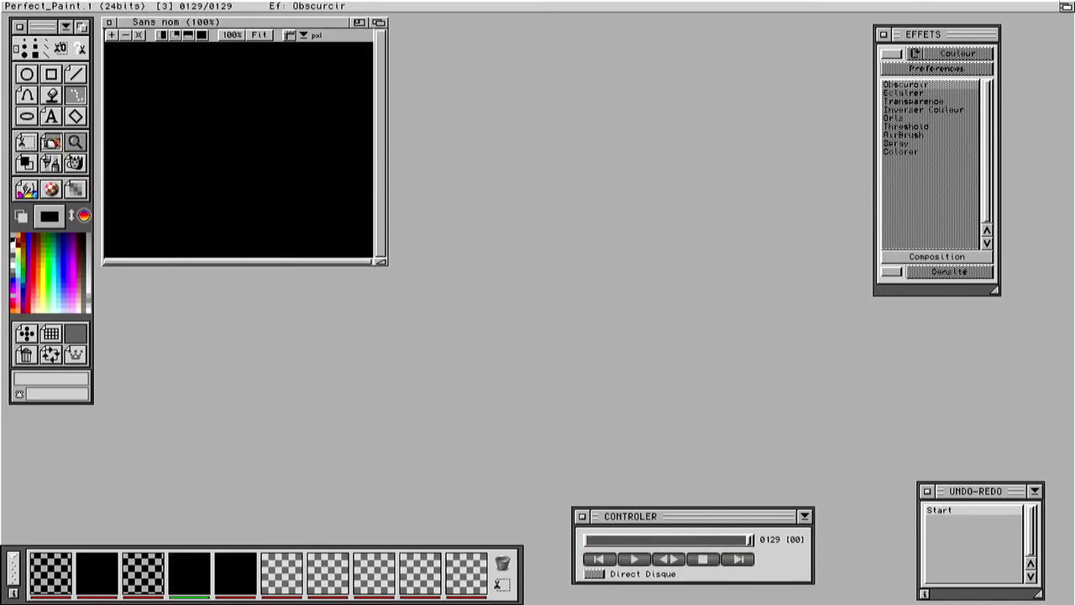
Step: Join frames 1 to 60 of derapage.anim from buffer 1 to the converted redillon2 animation
left_click(52, 141)
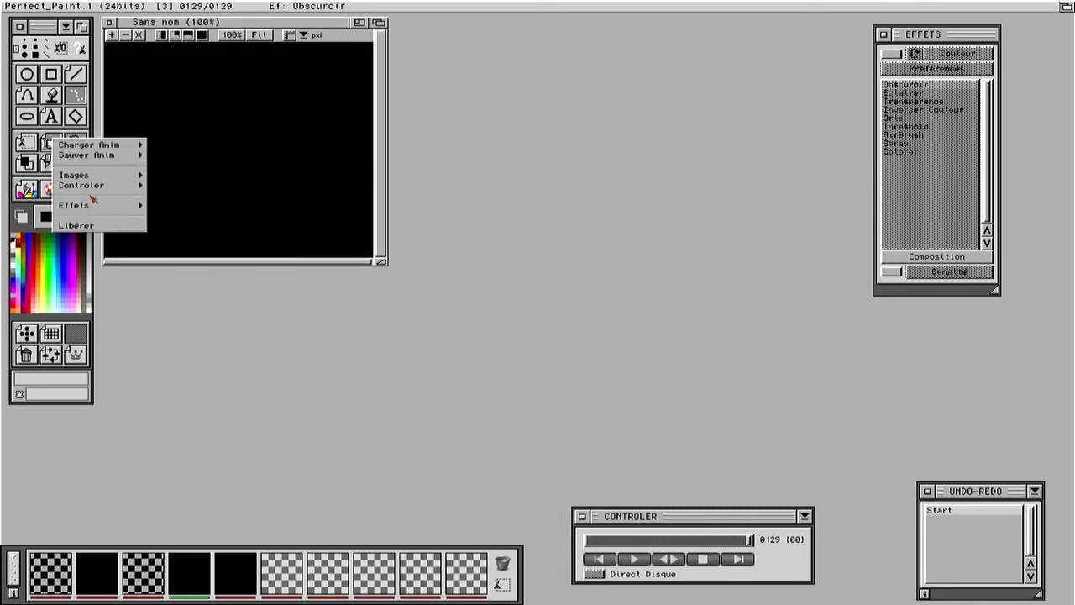
mouse_move(89, 208)
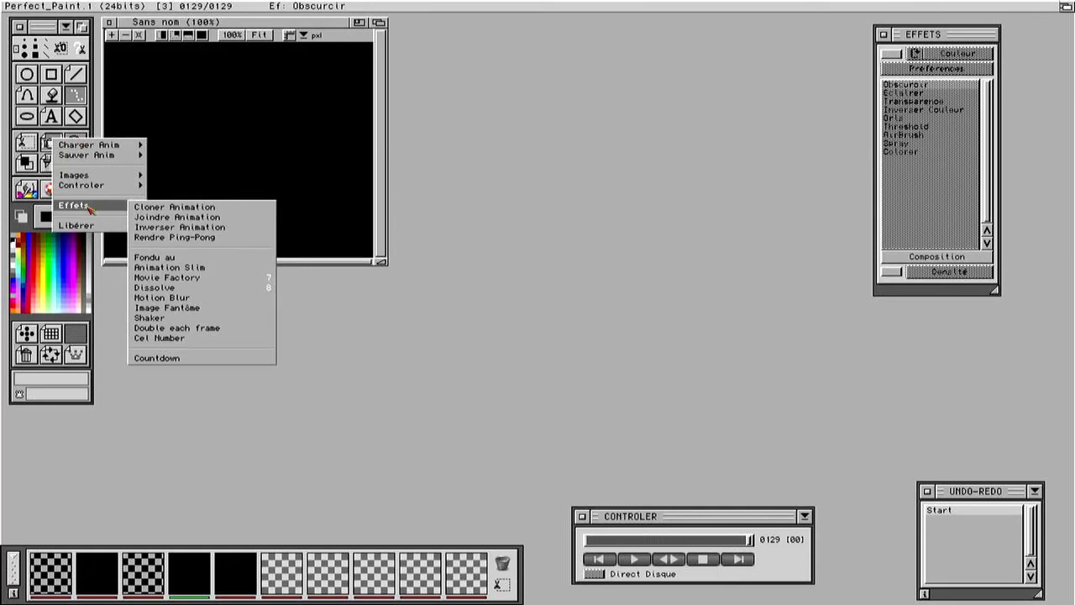
left_click(150, 217)
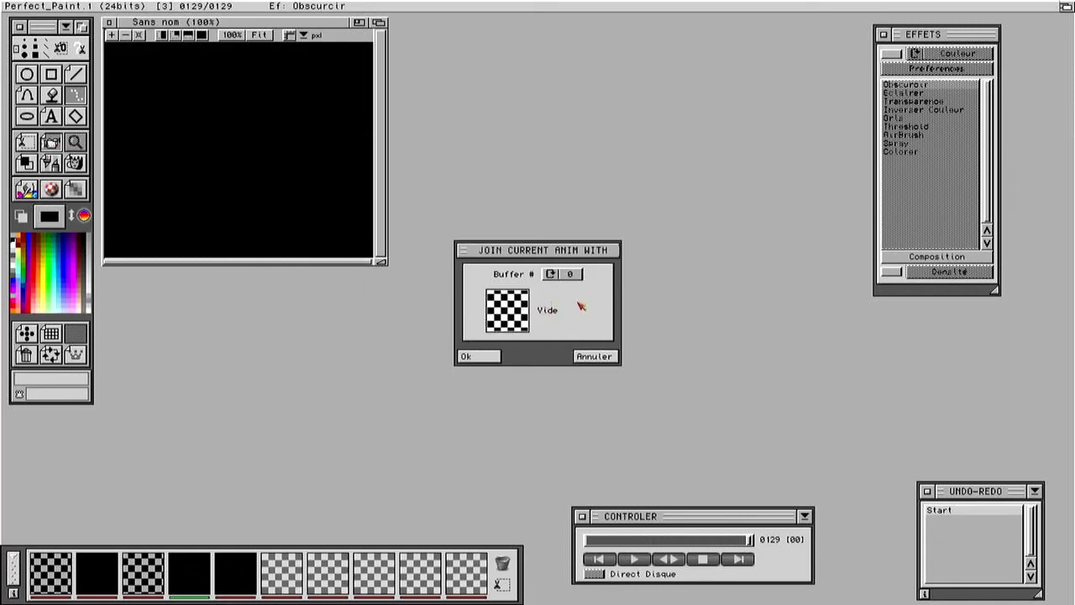
left_click(570, 275)
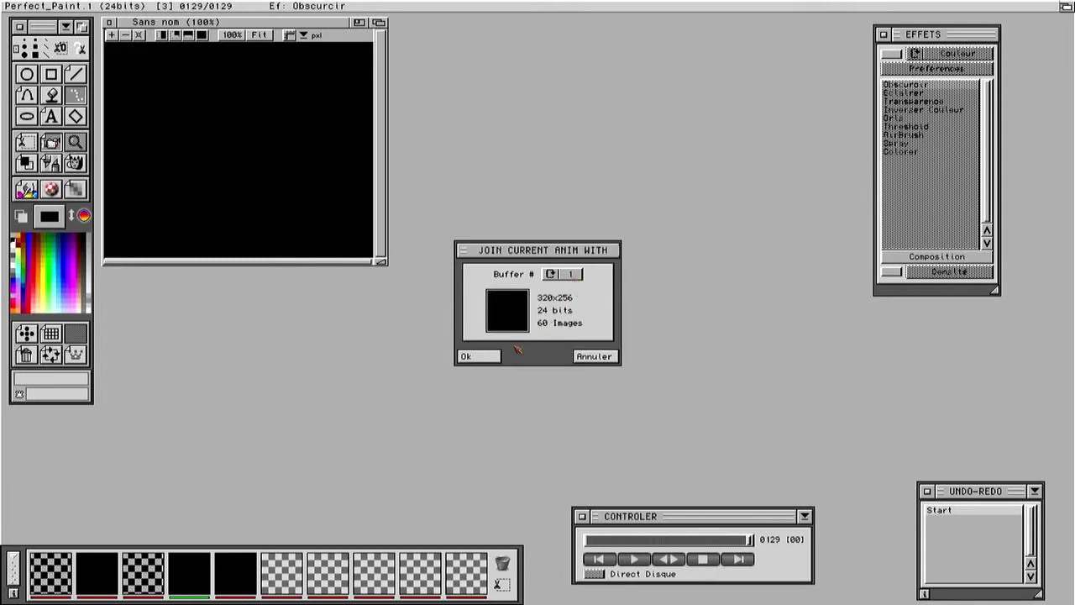
left_click(486, 357)
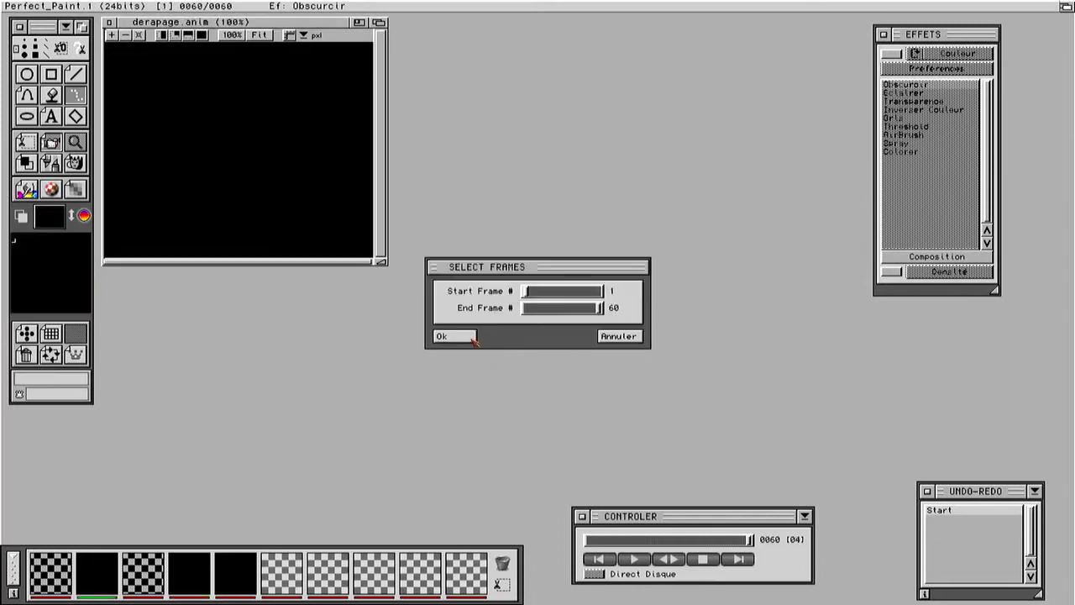
left_click(454, 336)
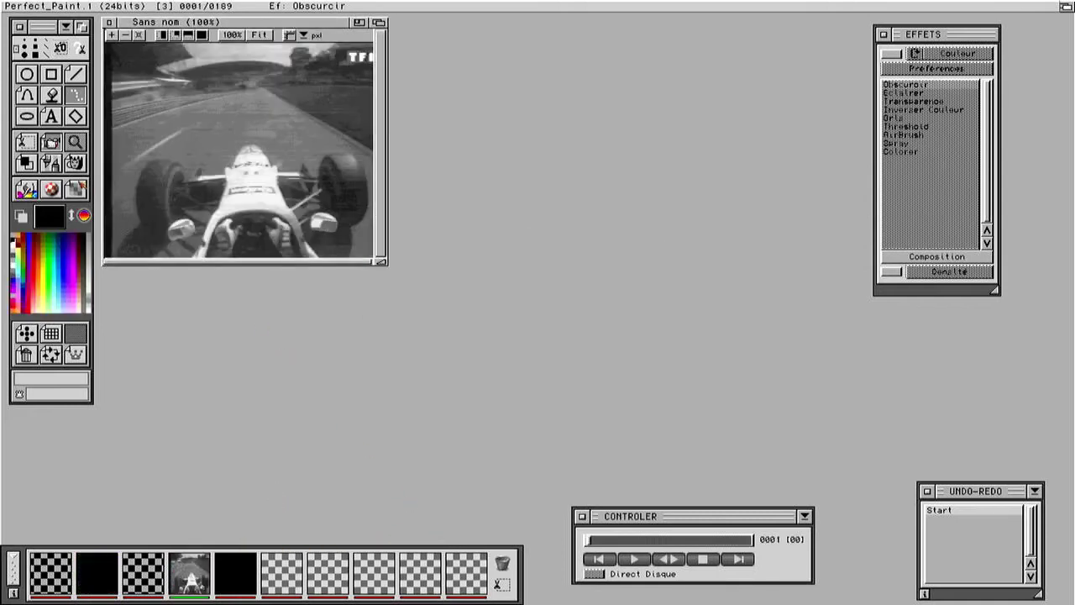
Step: Set the joined animation's speed to 4 jiffies for all images
left_click(53, 146)
mouse_move(91, 183)
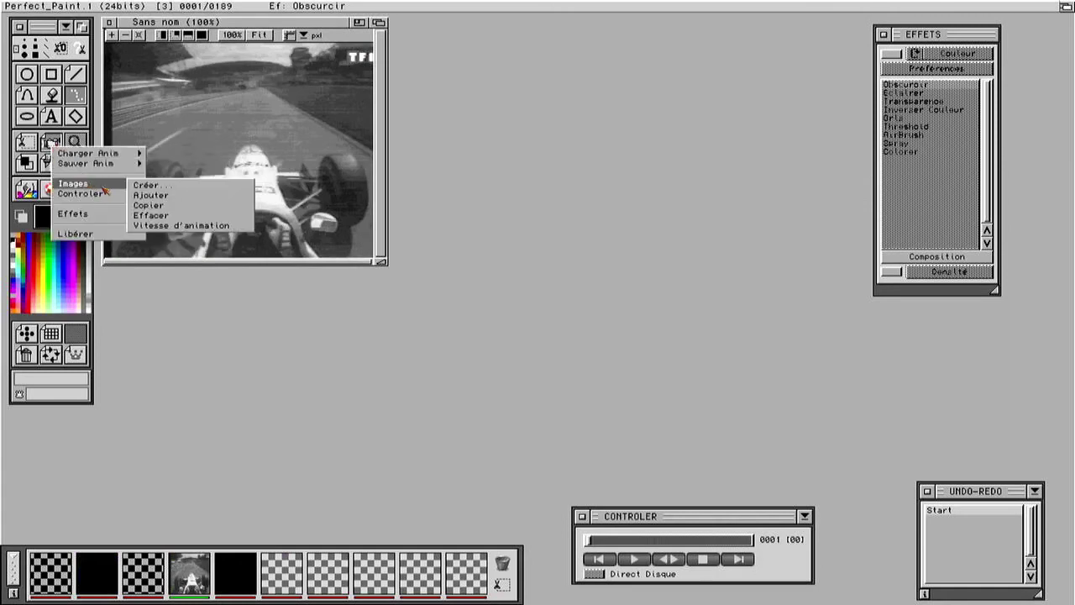
left_click(180, 226)
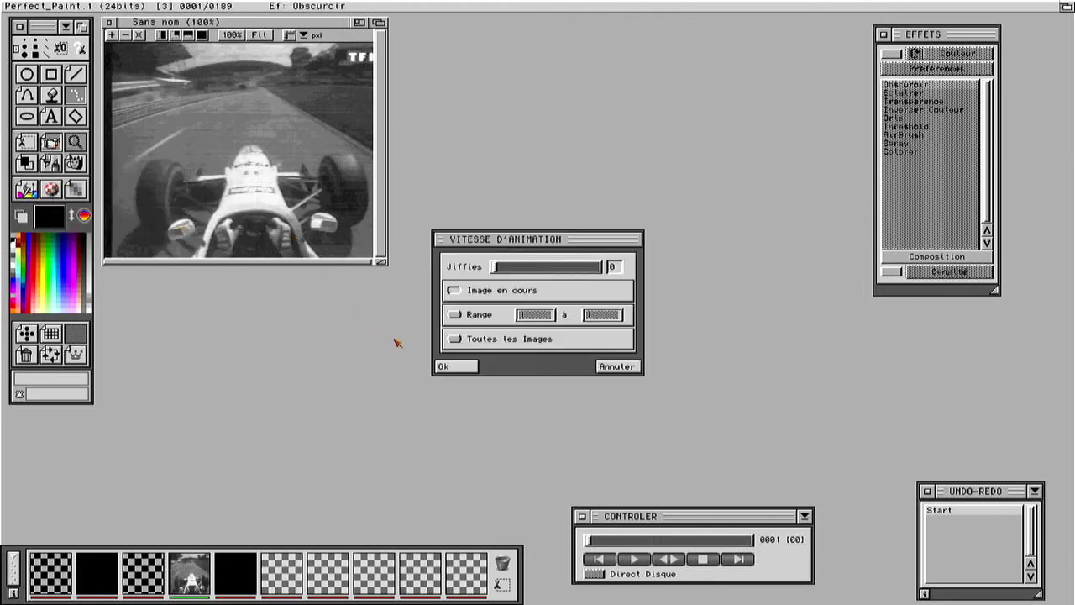
left_click(457, 339)
left_click(546, 272)
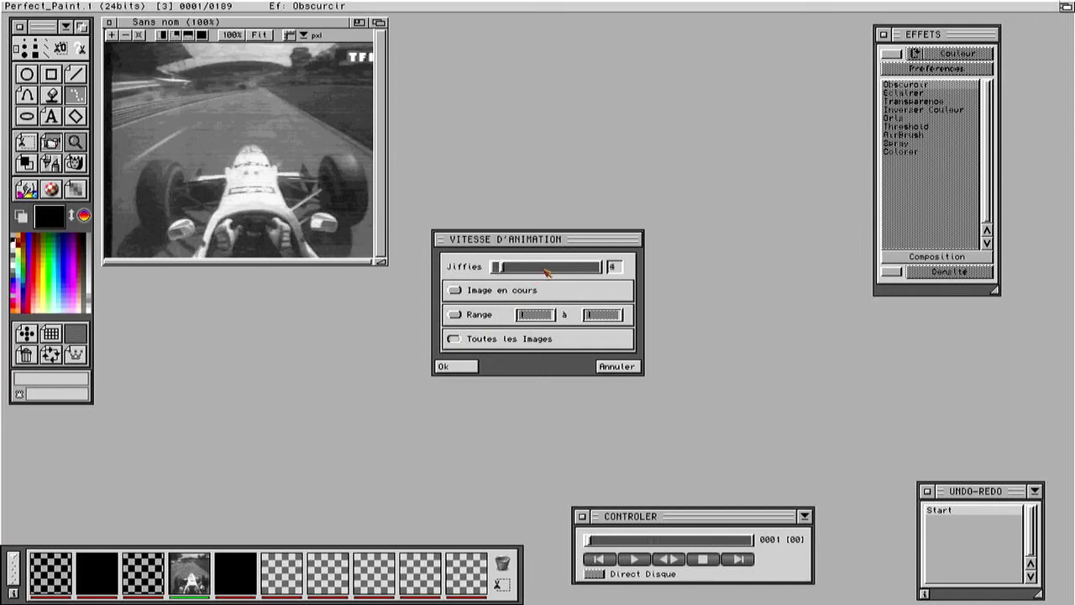
left_click(442, 367)
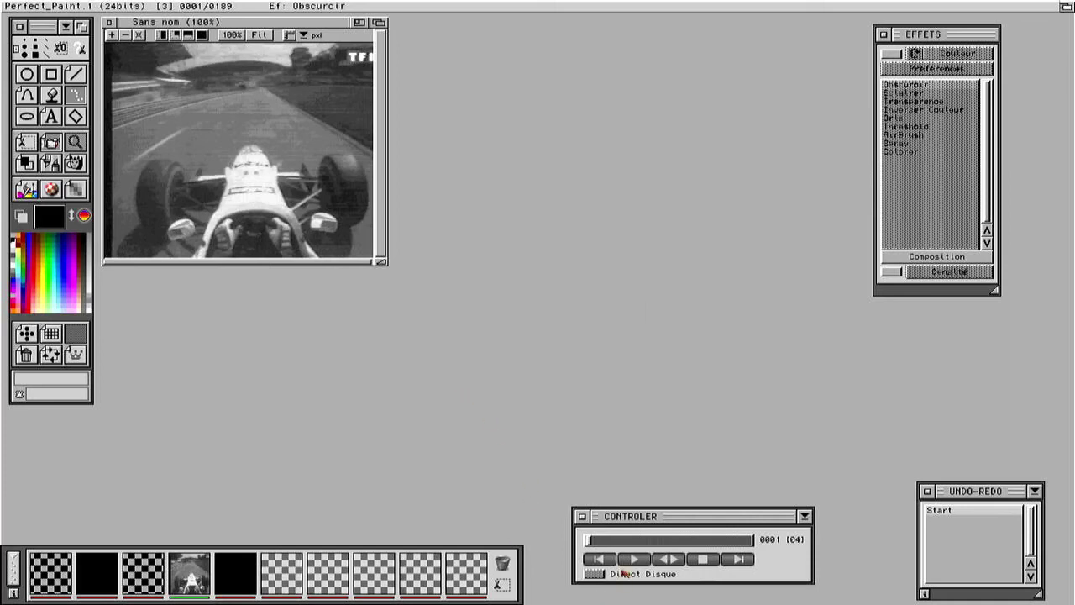
Step: Play the joined animation, scrub to its last frame, and switch to the converted fisi-sortie animation in buffer 4
left_click(630, 566)
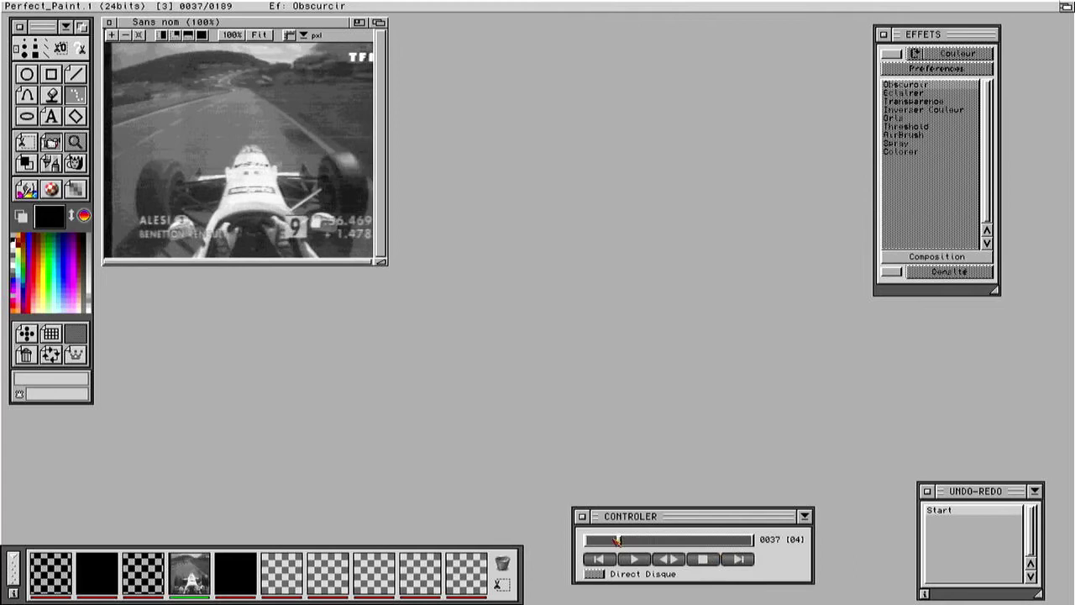
left_click_drag(622, 541, 774, 546)
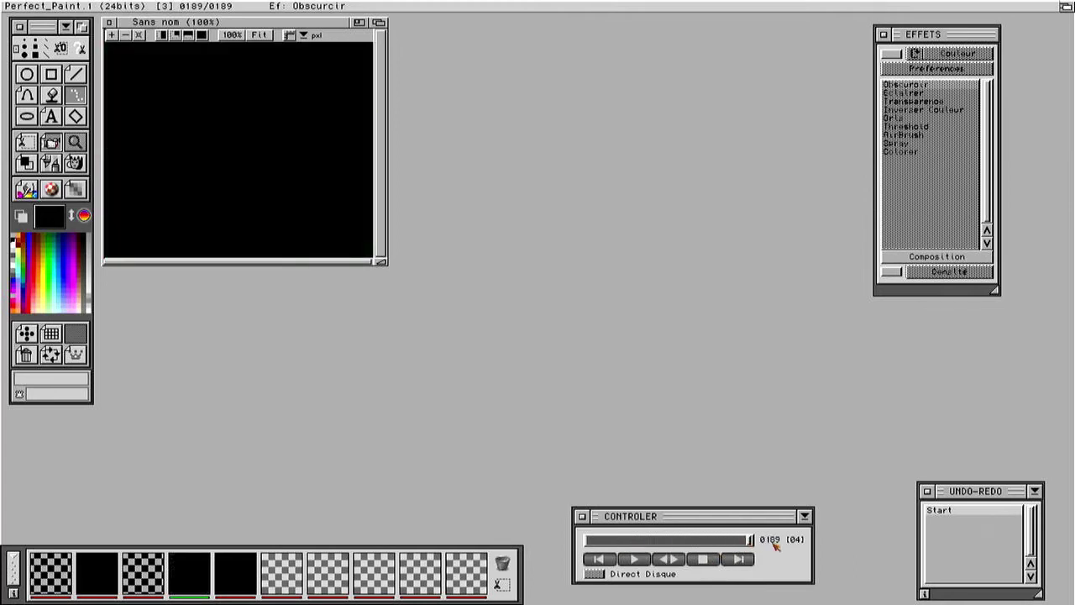
left_click(237, 582)
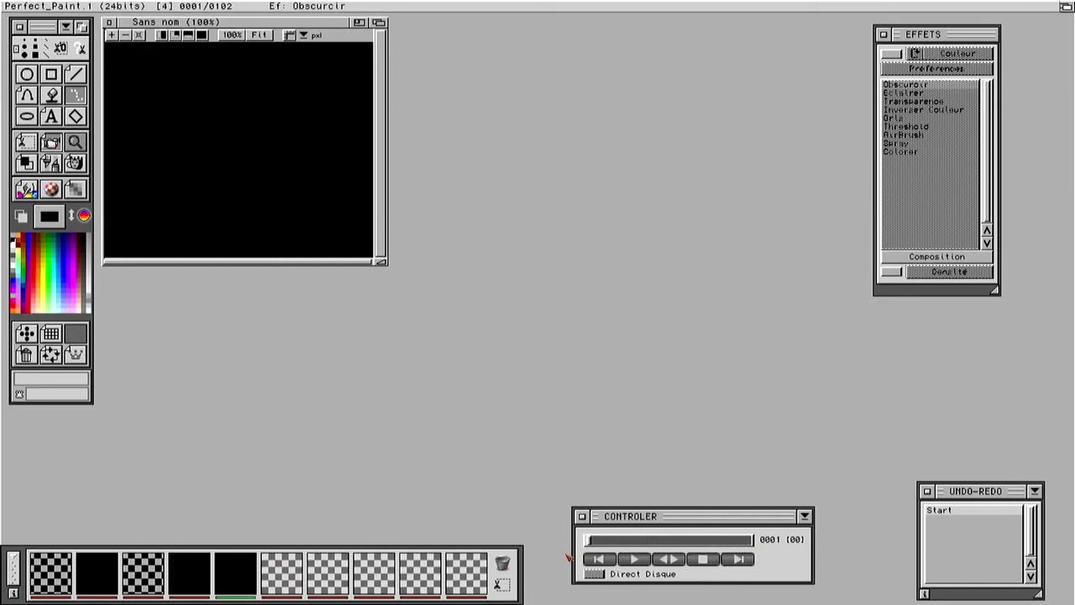
Step: Join frames 1 to 102 of the converted fisi-sortie animation from buffer 4 to the animation in buffer 3
left_click_drag(590, 542, 636, 541)
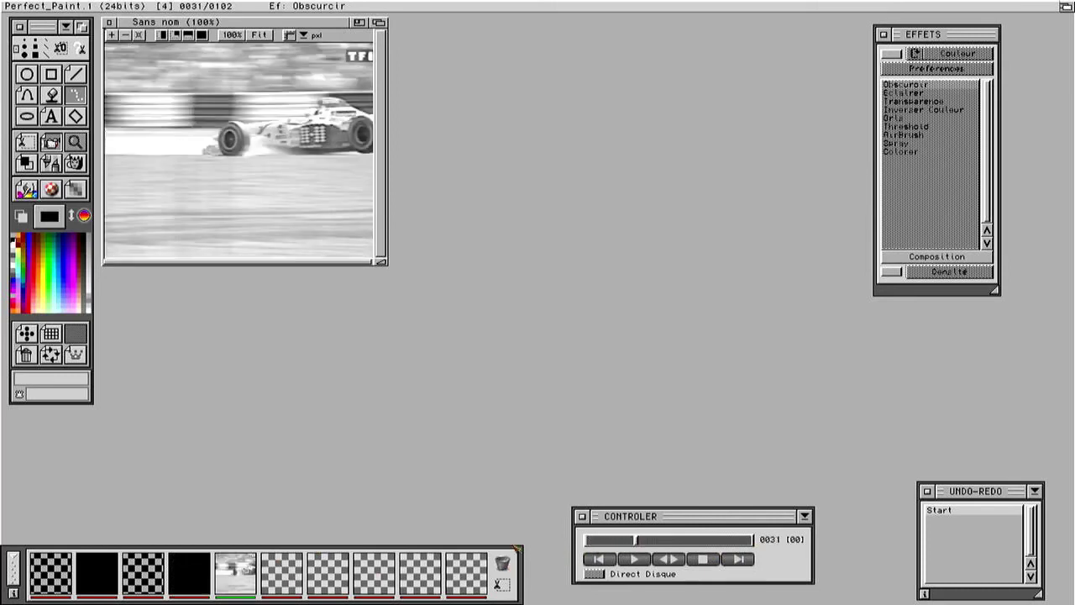
left_click(202, 580)
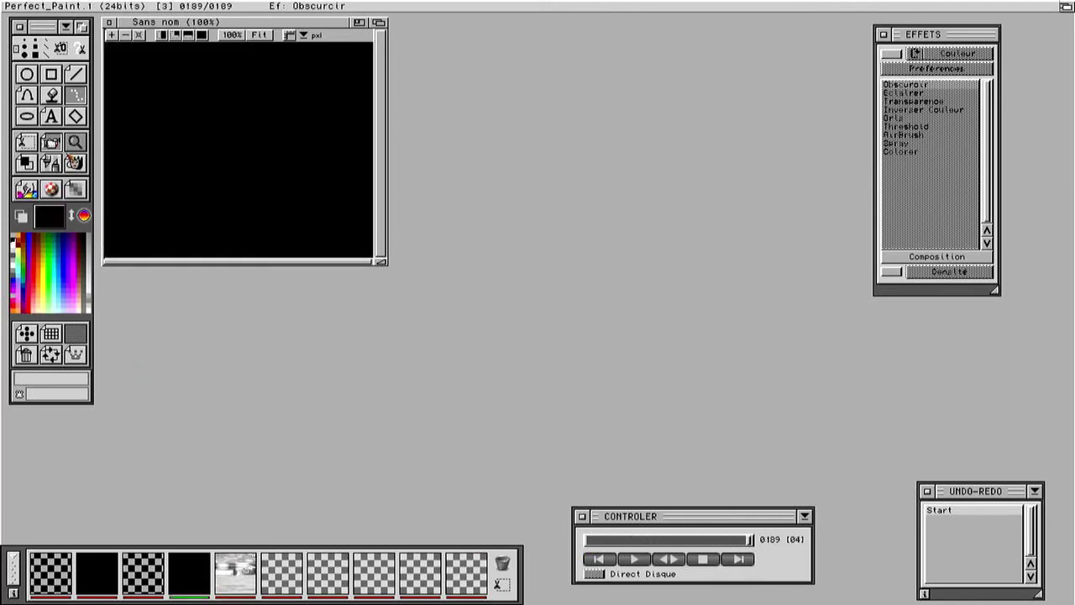
left_click(53, 143)
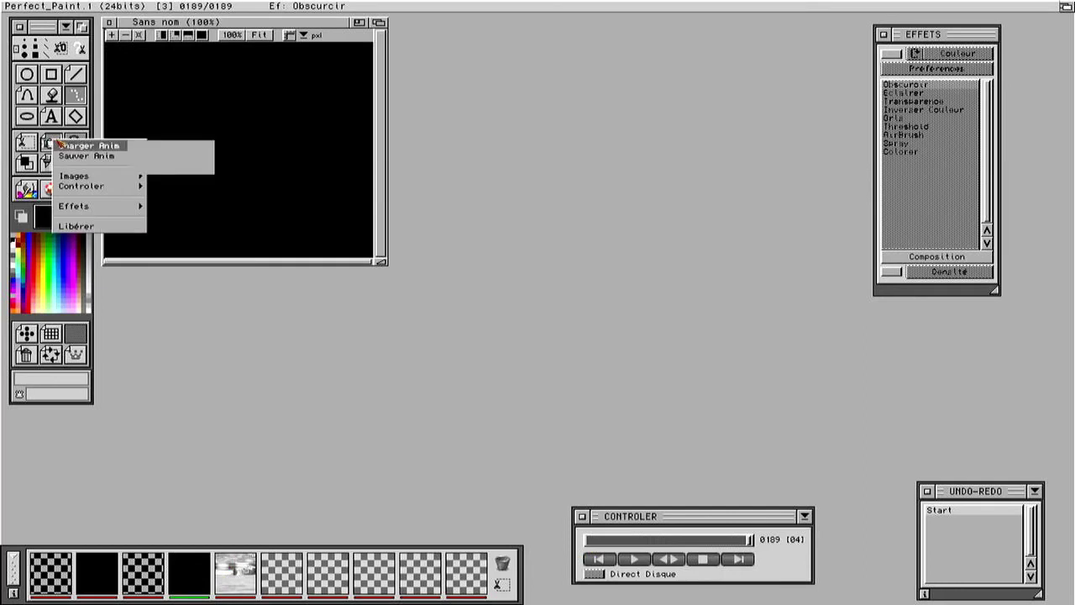
mouse_move(105, 162)
mouse_move(110, 209)
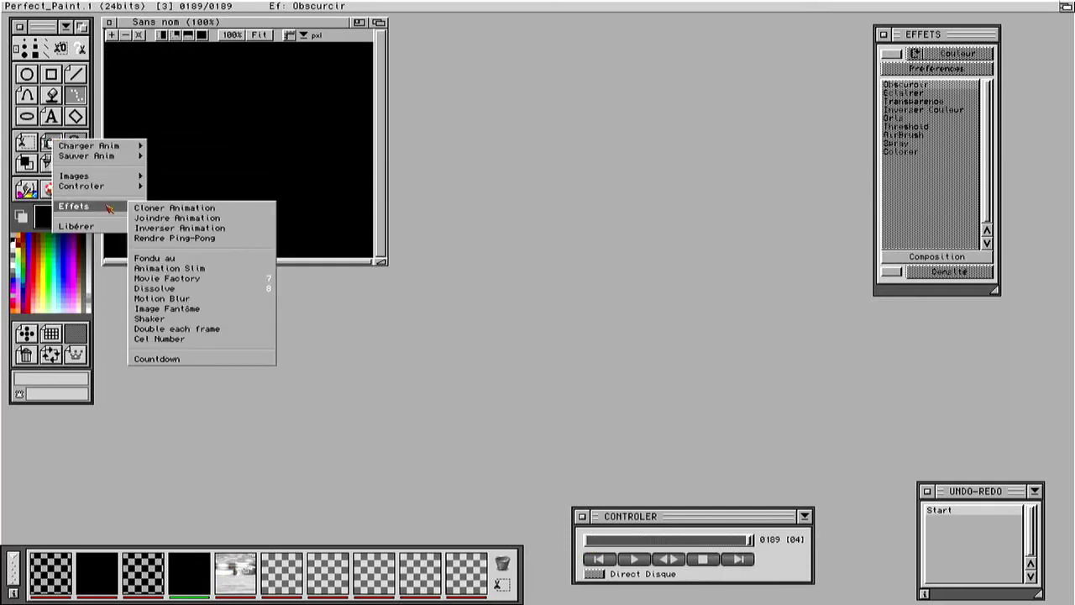
left_click(166, 218)
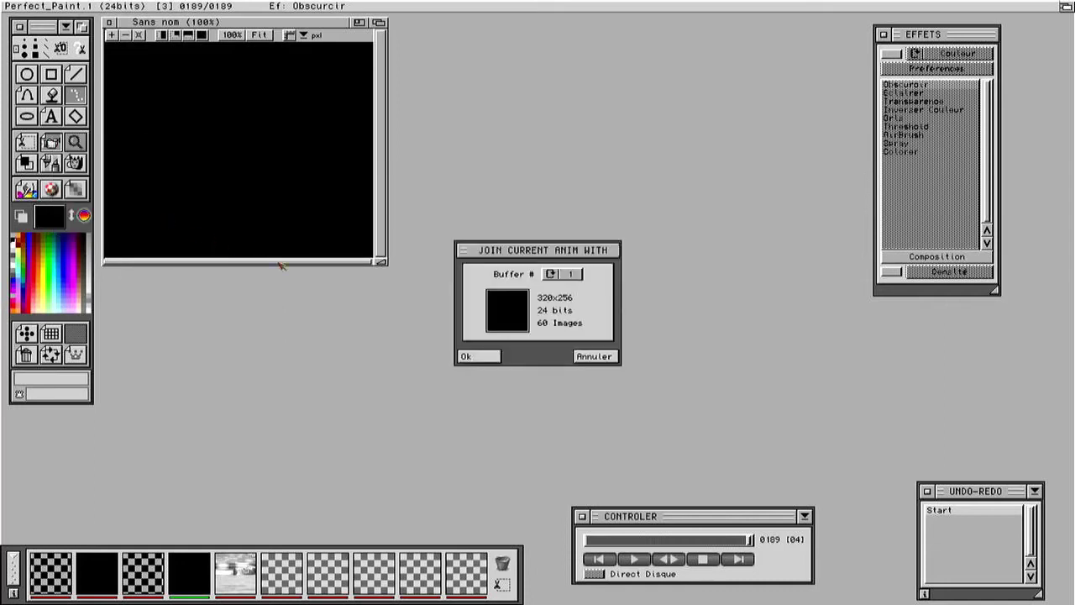
left_click(570, 275)
left_click(570, 275)
left_click(570, 275)
left_click(466, 356)
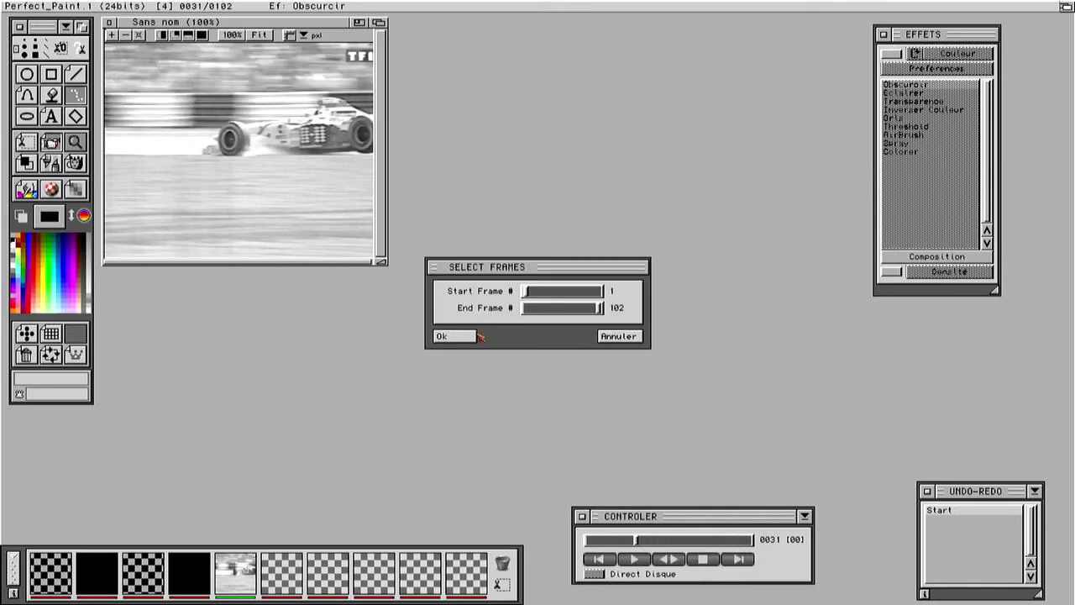
left_click(453, 336)
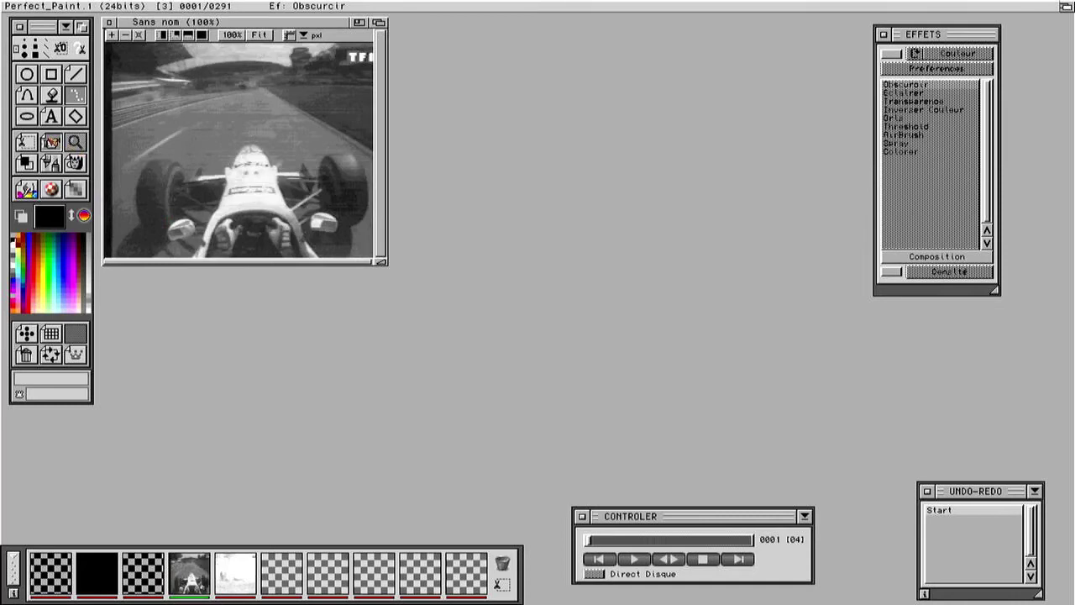
Step: Apply a speed of 4 jiffies to all images of the extended collage animation and play it
left_click(48, 140)
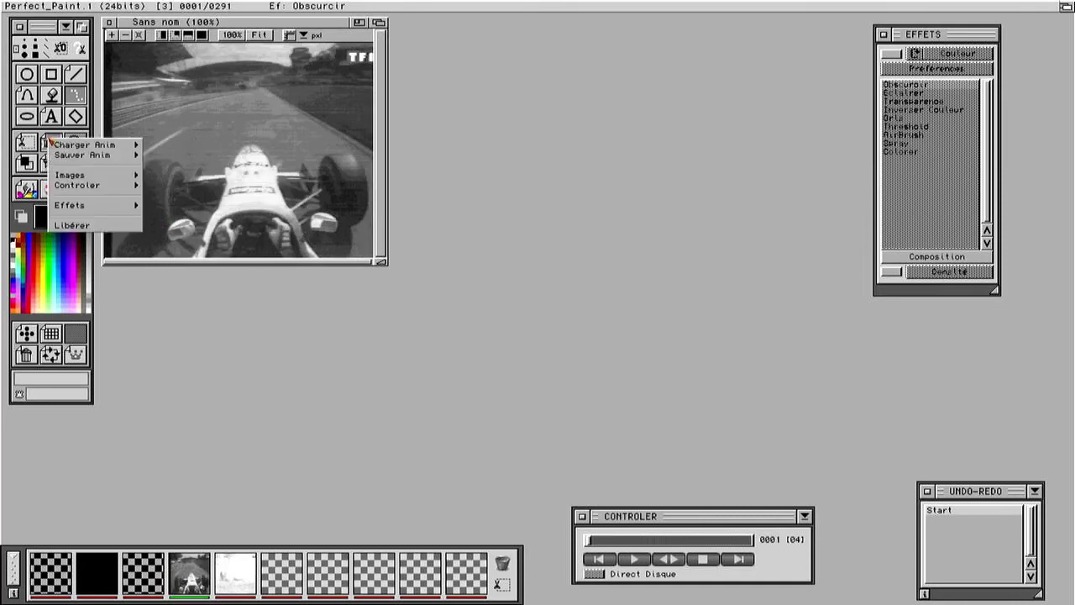
mouse_move(101, 176)
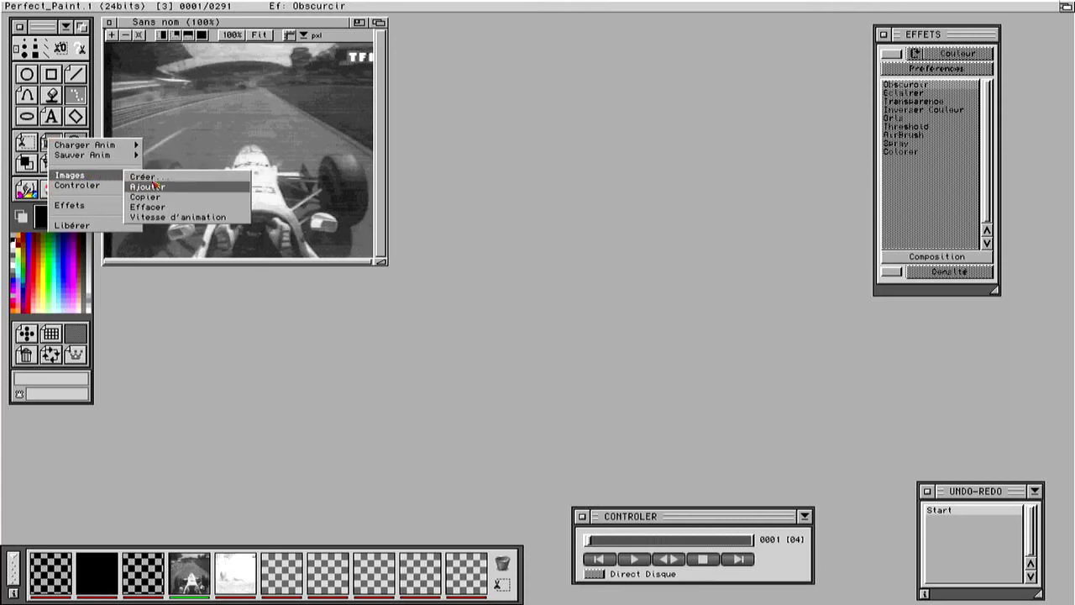
left_click(182, 217)
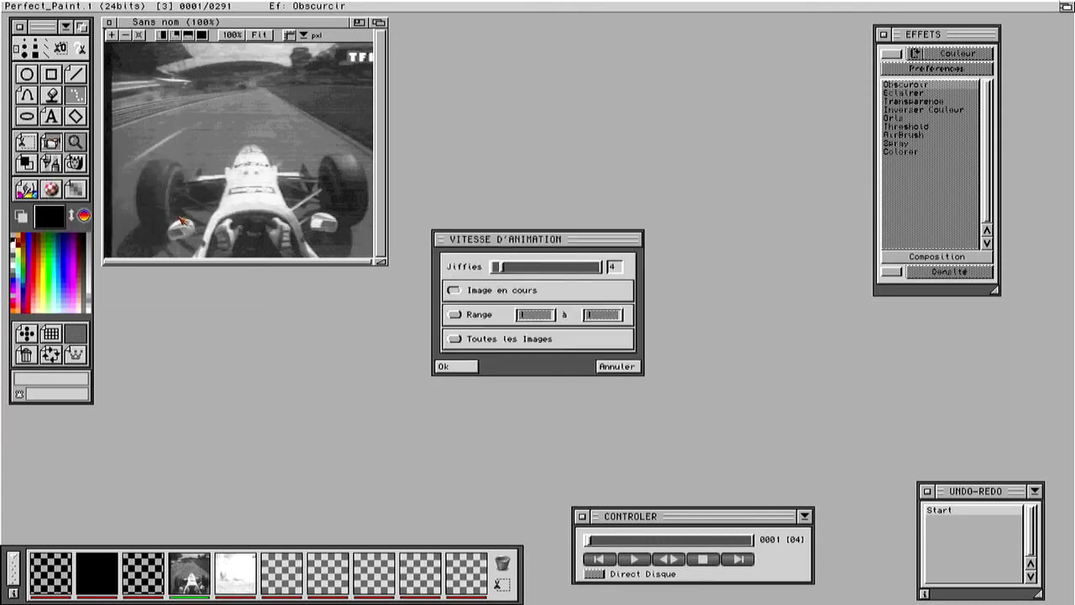
left_click(454, 339)
left_click(453, 367)
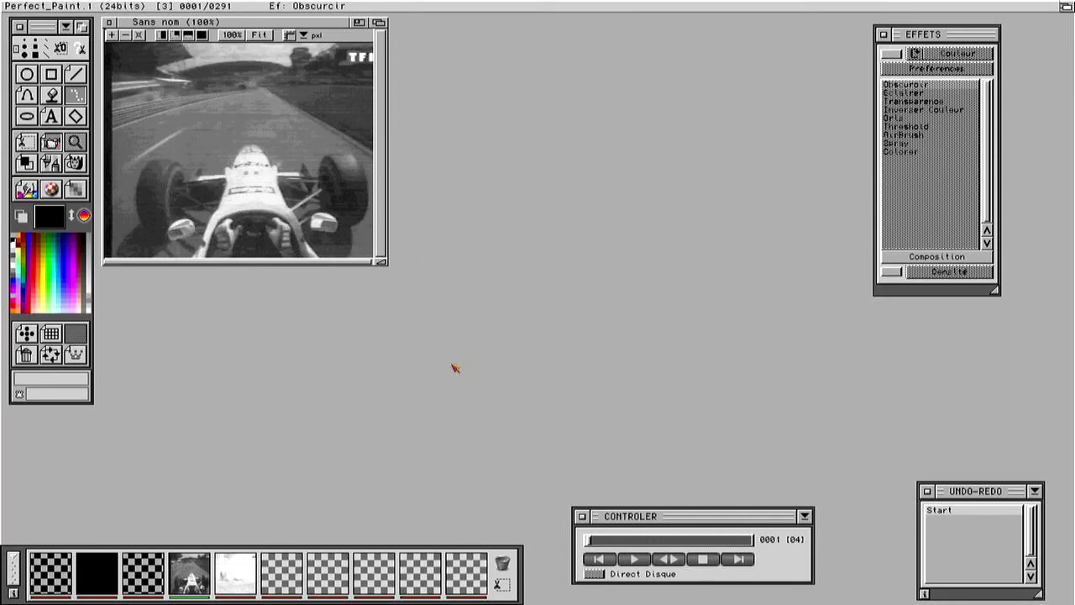
left_click(636, 559)
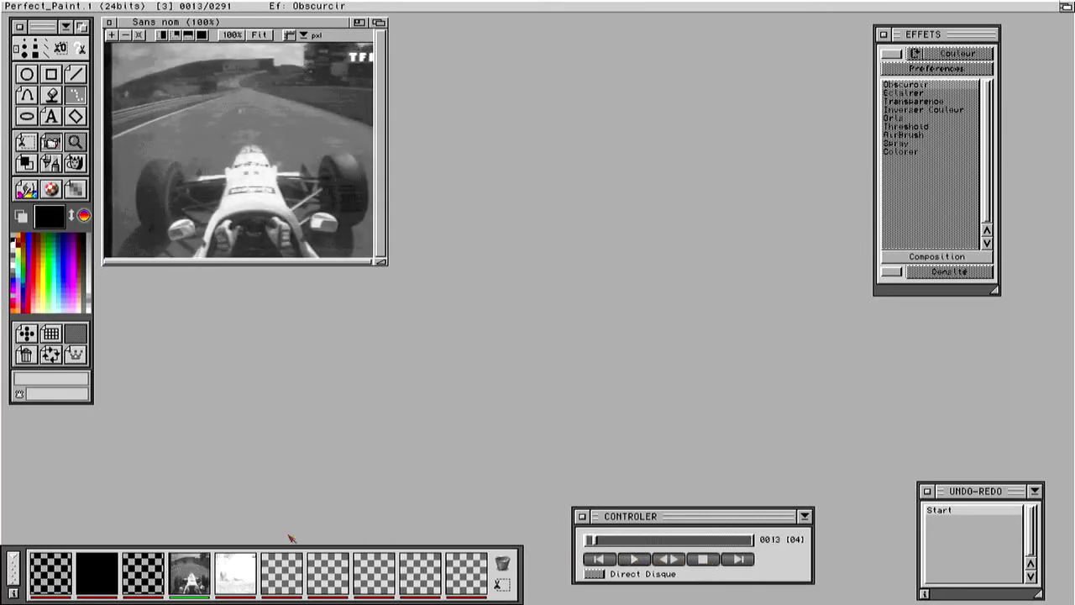
Step: Save the joined animation as Collage02.anim in DH1:Images with NUKE compression at mode 100
left_click(50, 143)
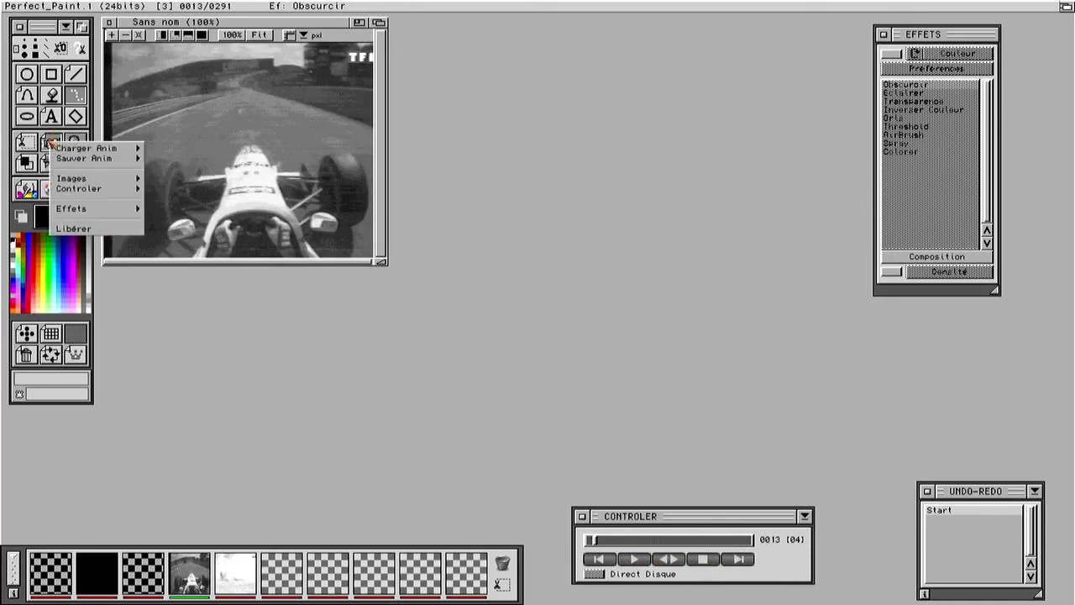
mouse_move(84, 159)
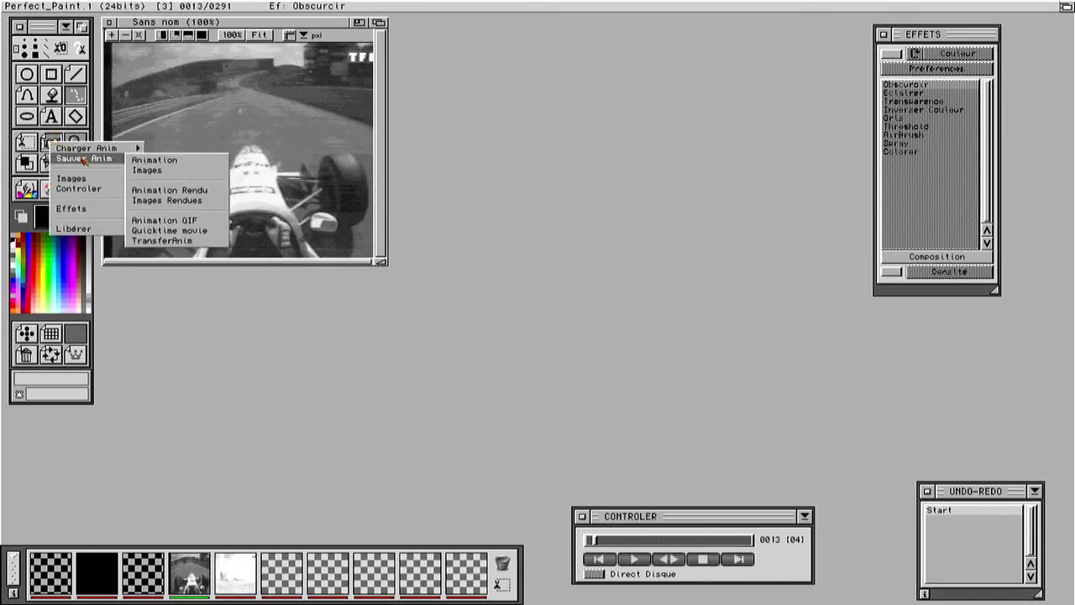
left_click(169, 162)
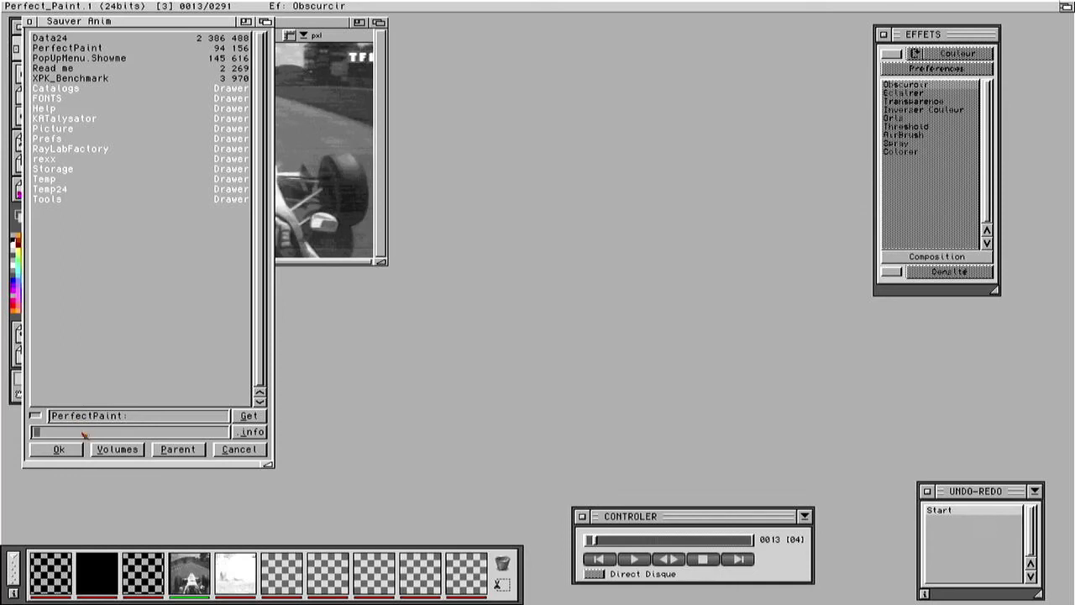
left_click(119, 452)
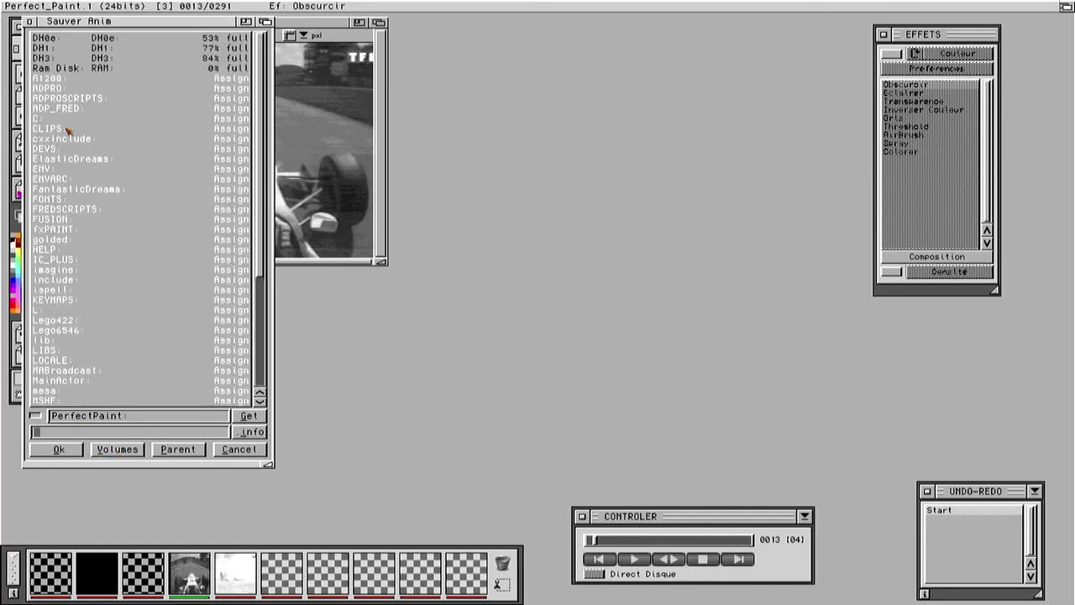
left_click(50, 50)
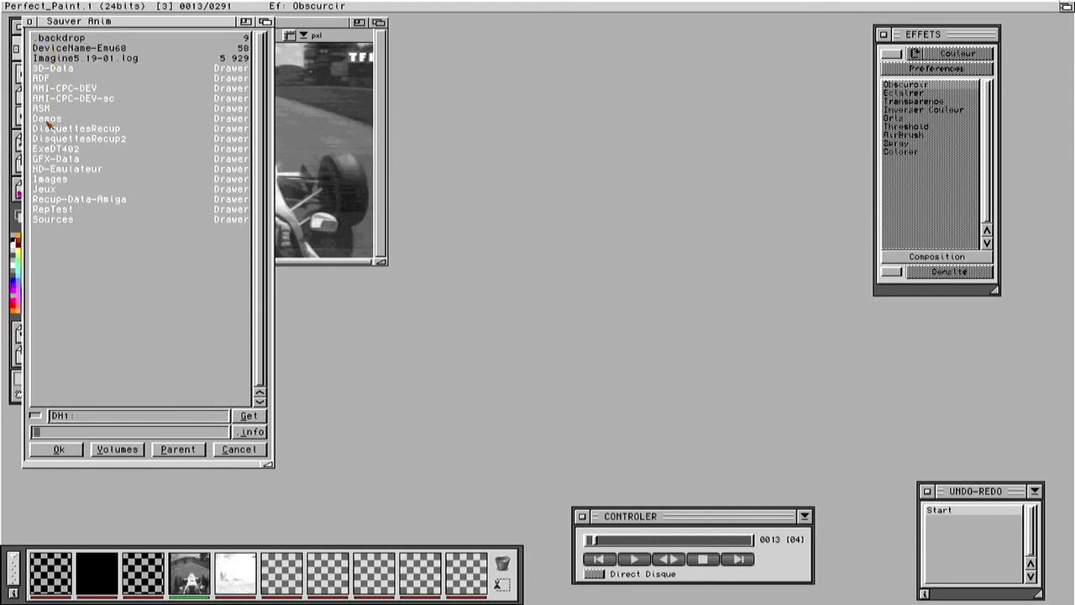
left_click(53, 179)
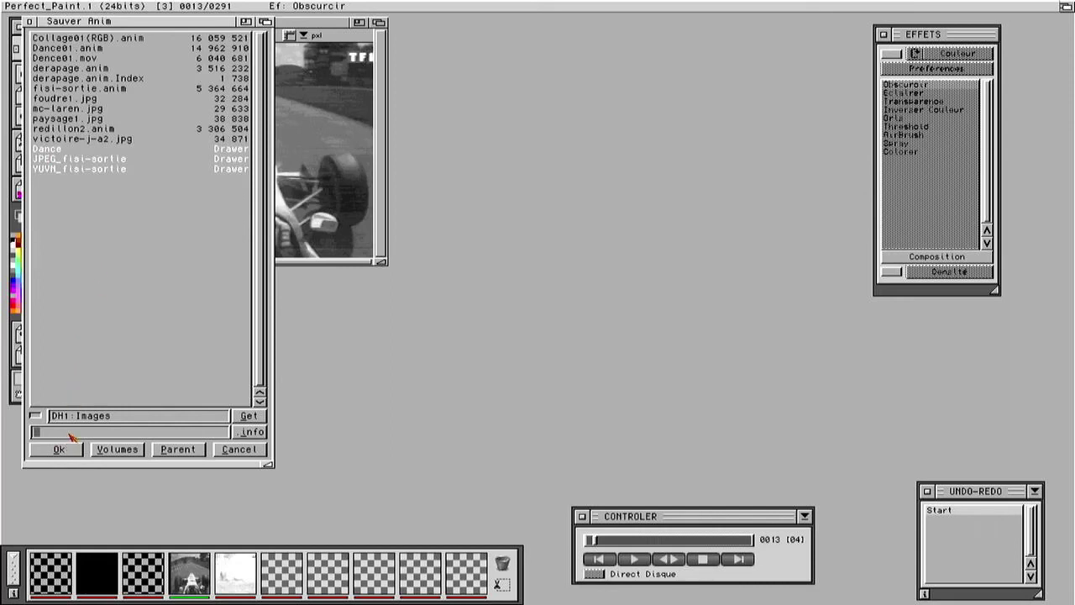
type("Collage02.an")
type("im")
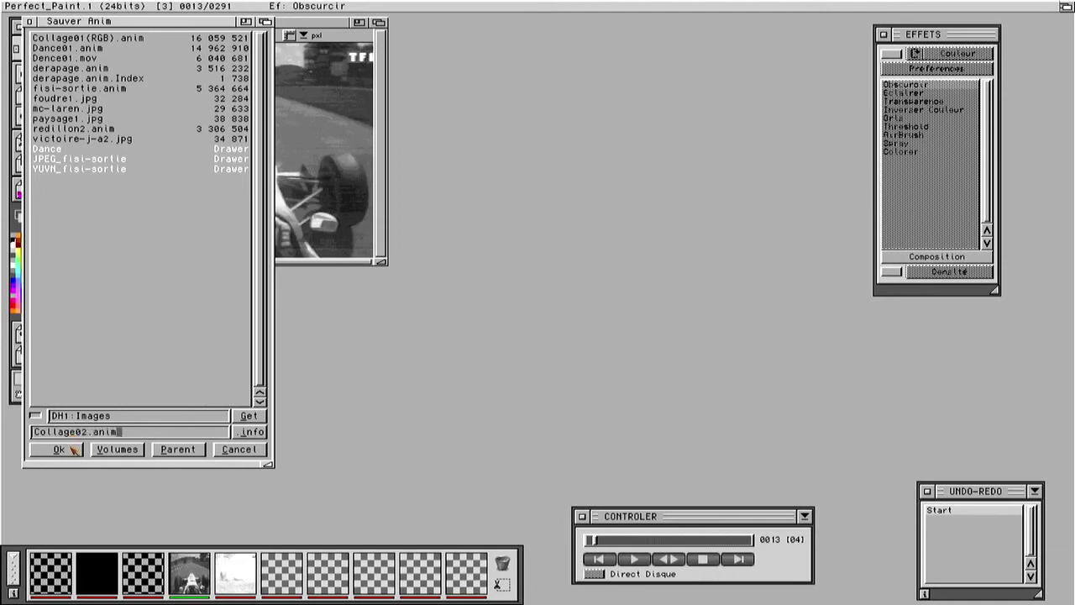
left_click(58, 450)
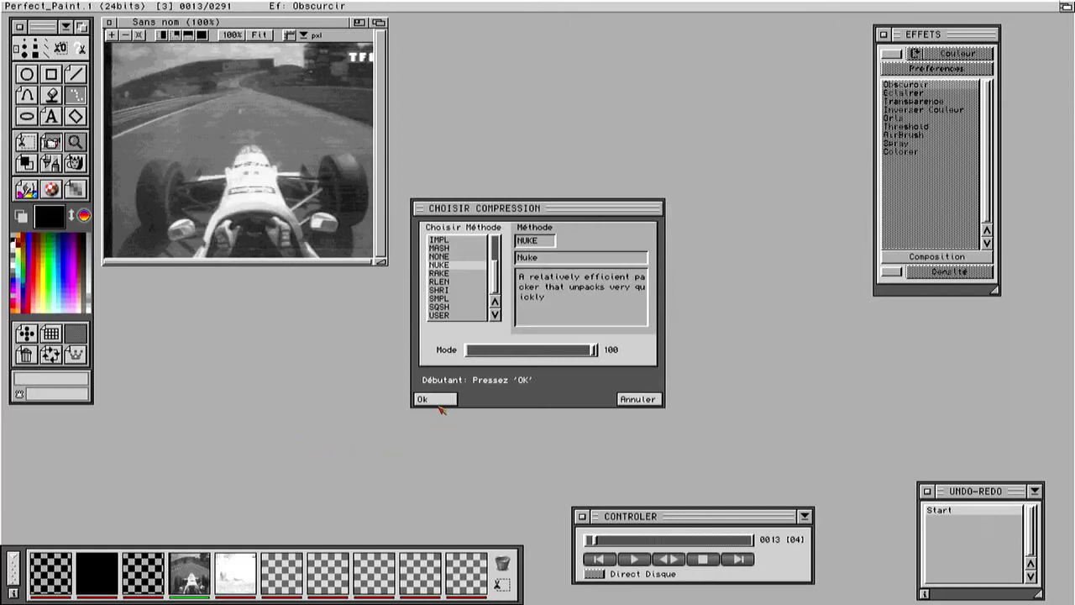
left_click(441, 399)
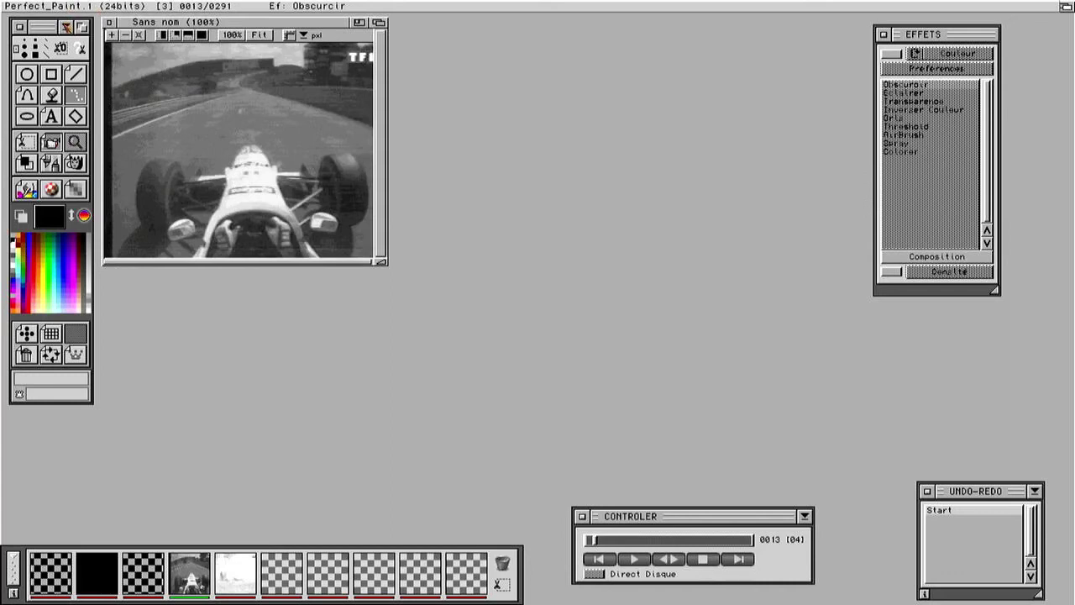
Step: Erase all buffers
left_click(66, 27)
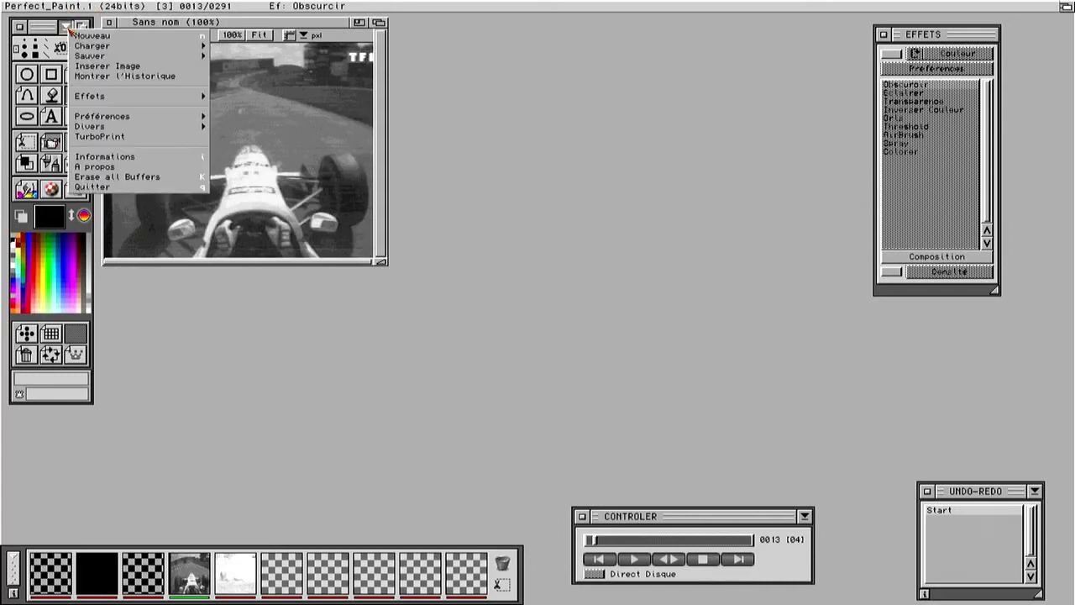
left_click(148, 180)
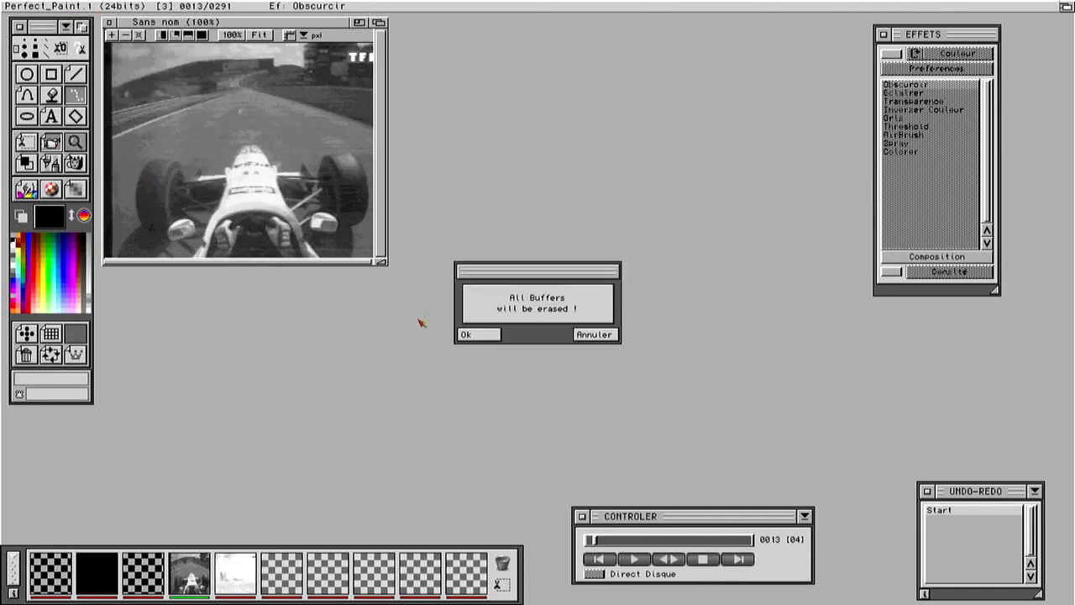
left_click(470, 333)
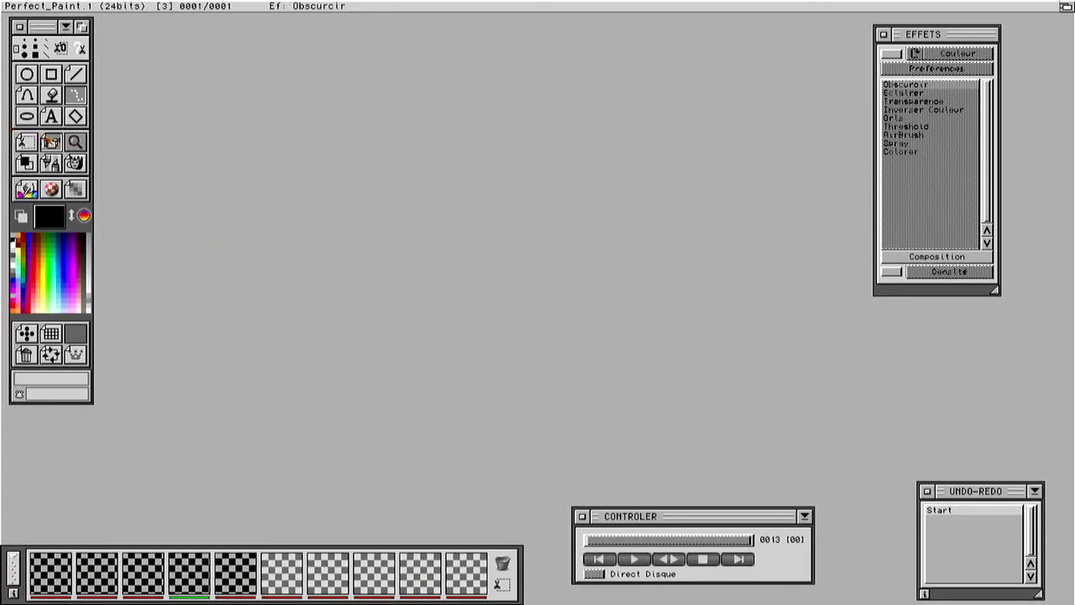
left_click(50, 142)
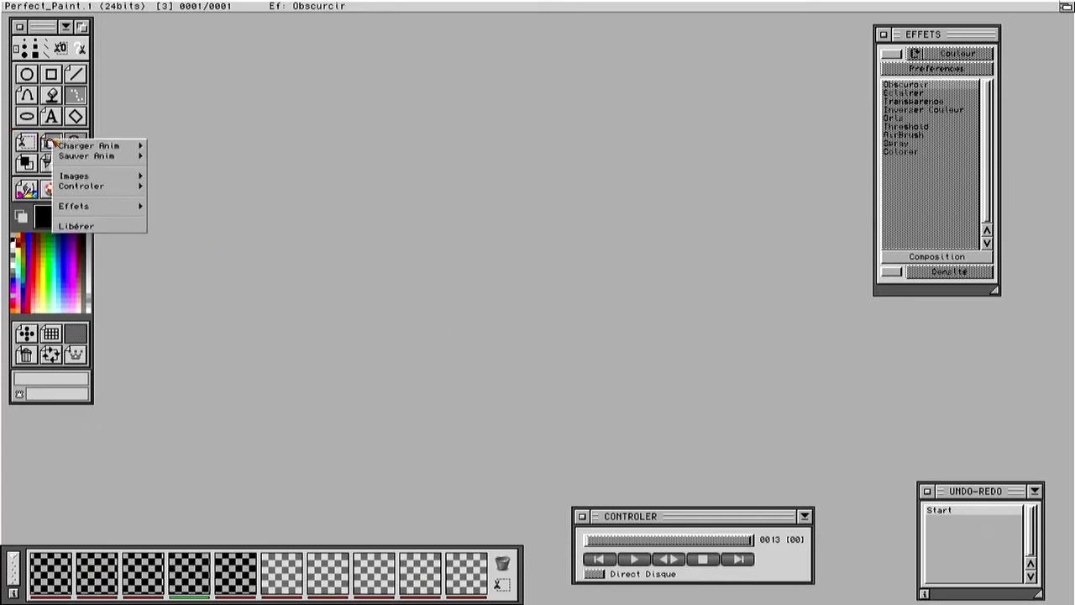
mouse_move(68, 146)
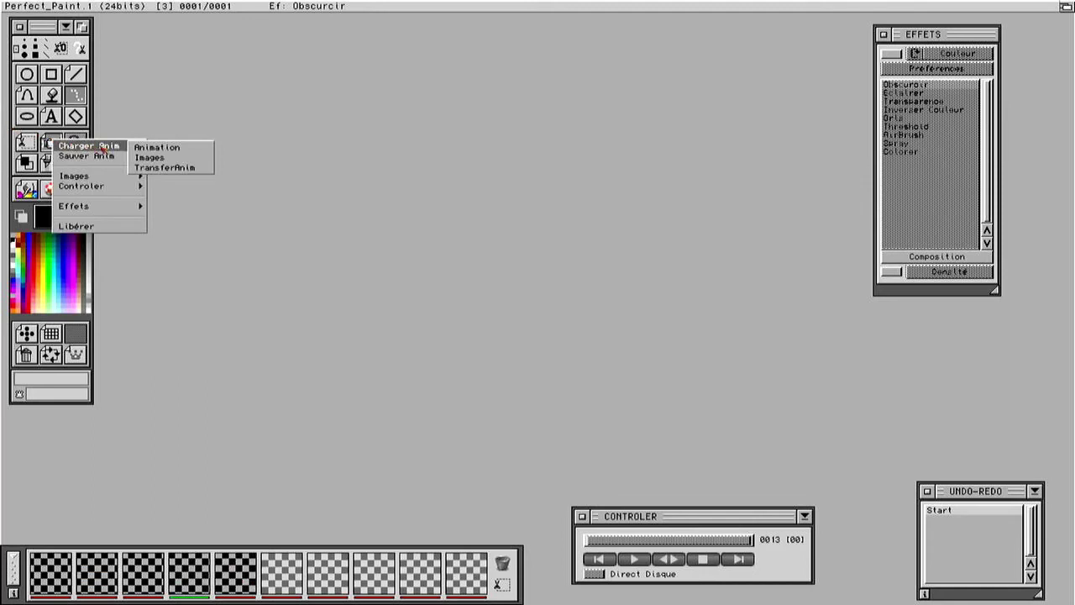
left_click(168, 158)
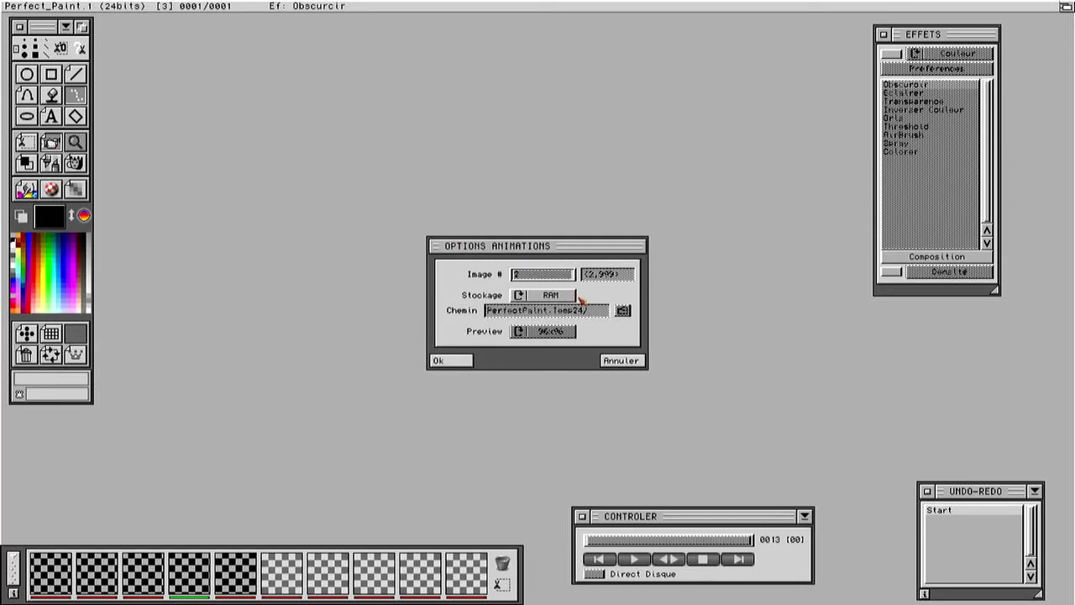
left_click(616, 362)
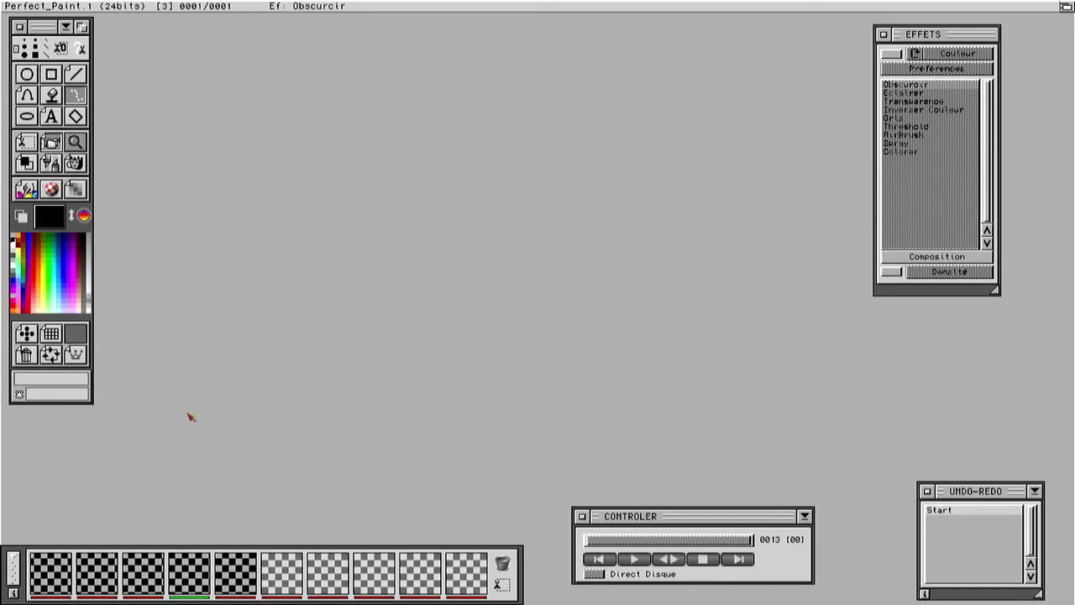
Step: Load all images from DH1:Images/Dance as an animation into the first buffer, stored in RAM
left_click(54, 573)
right_click(51, 141)
mouse_move(88, 147)
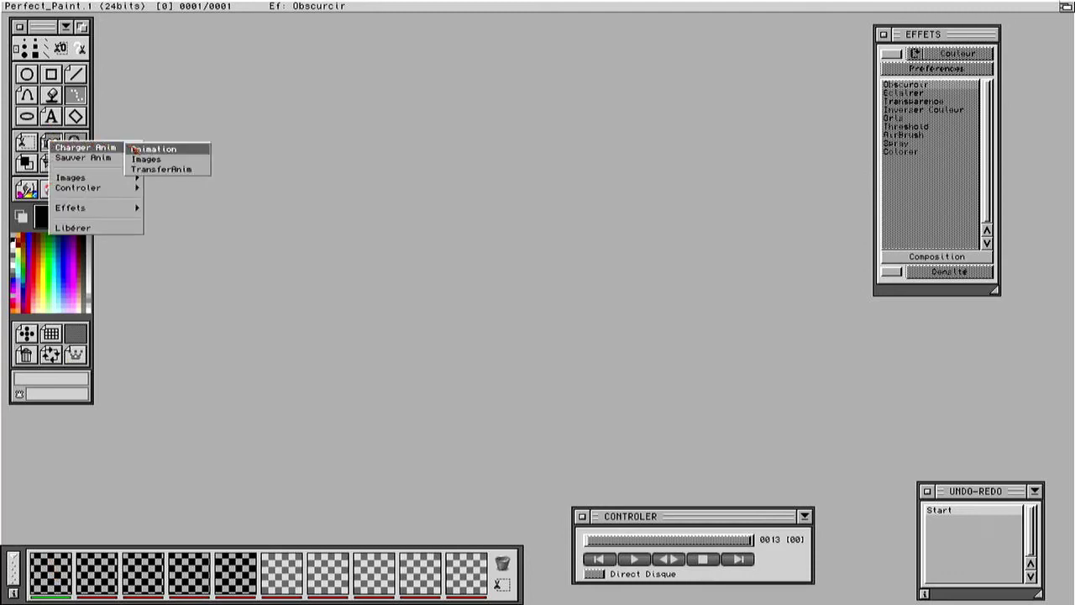
left_click(171, 164)
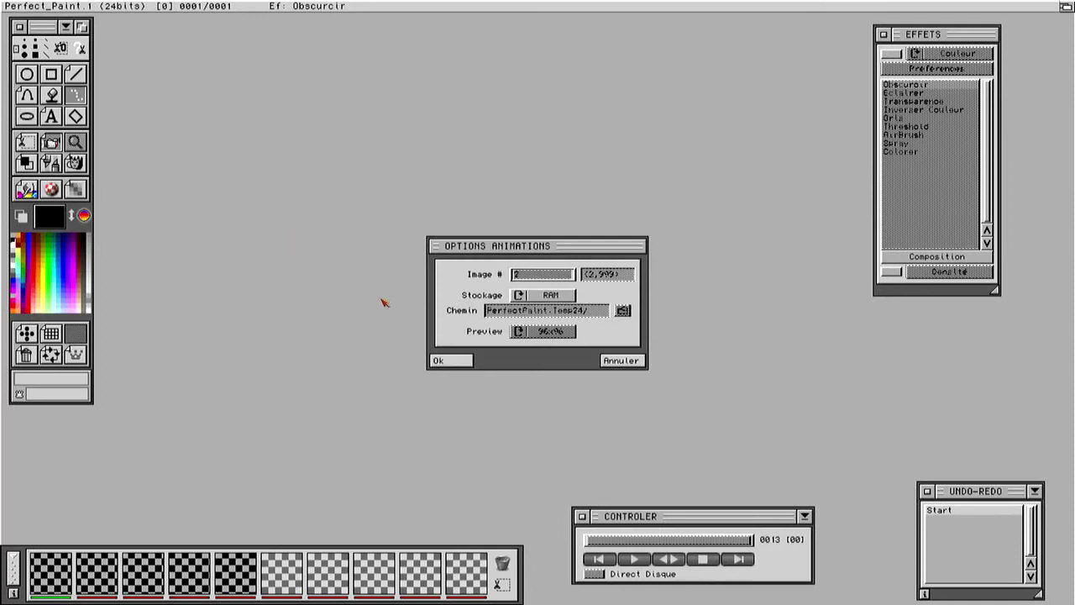
left_click(448, 359)
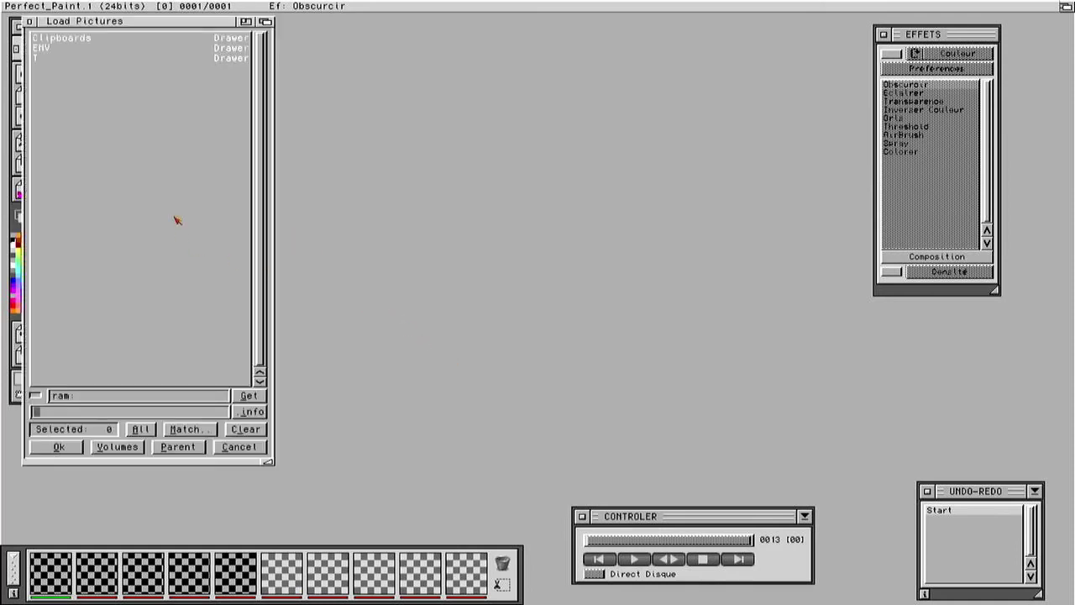
left_click(107, 447)
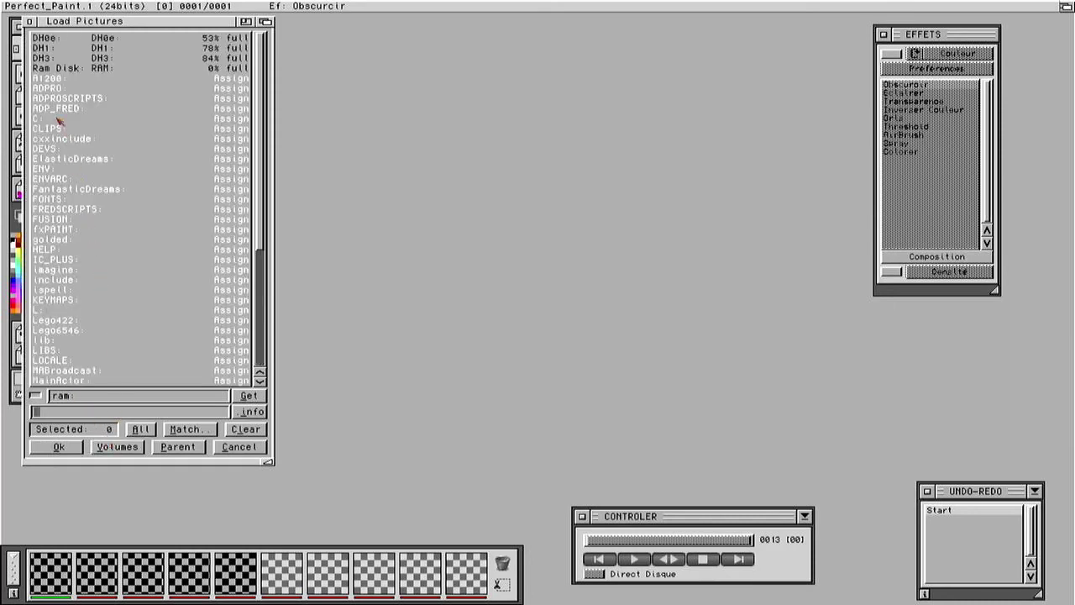
left_click(42, 49)
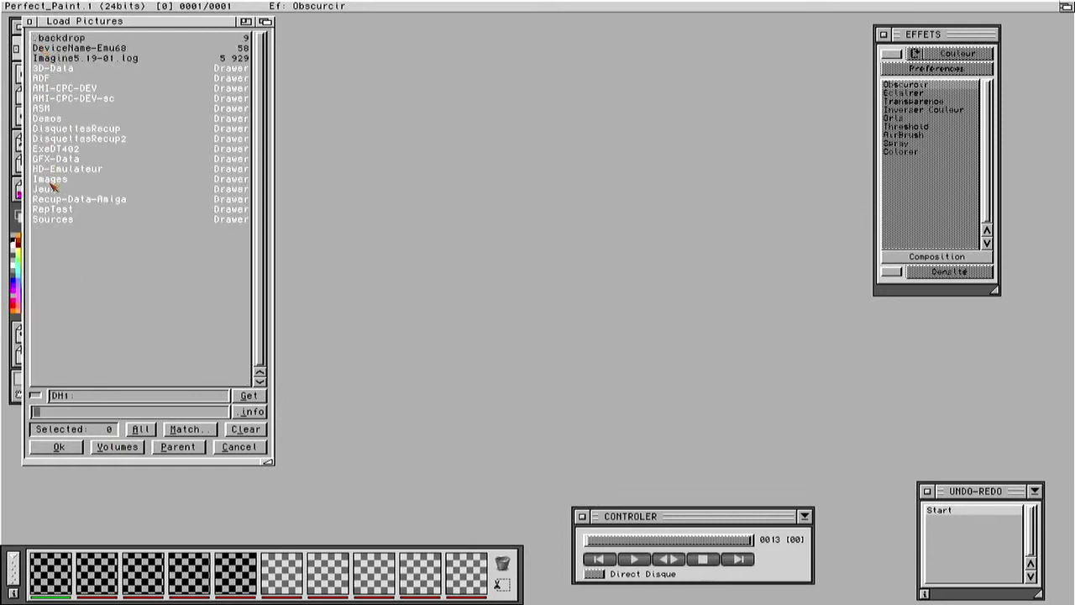
left_click(50, 180)
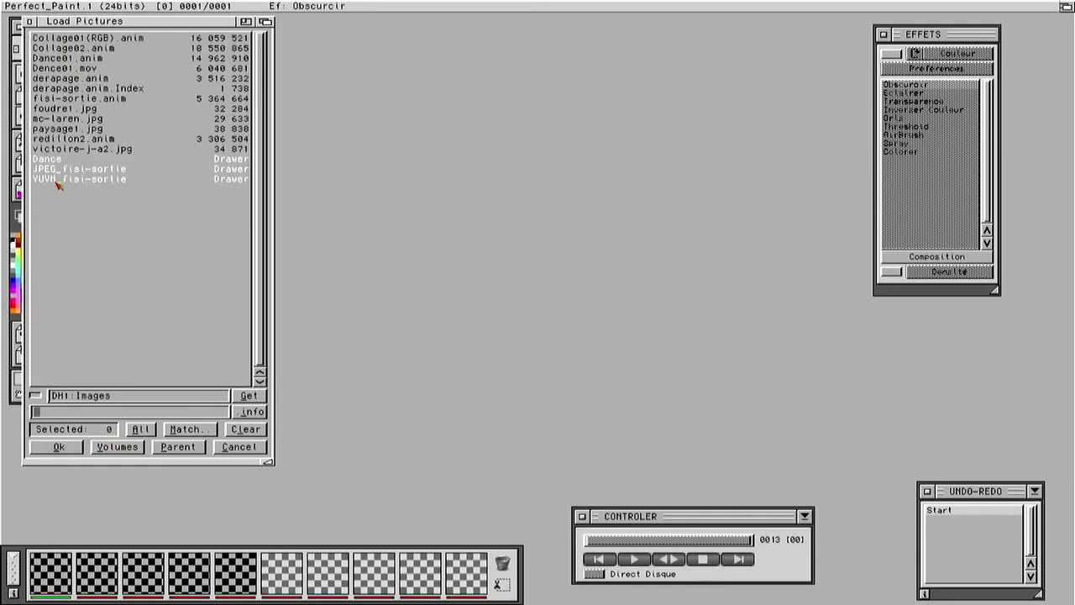
left_click(58, 159)
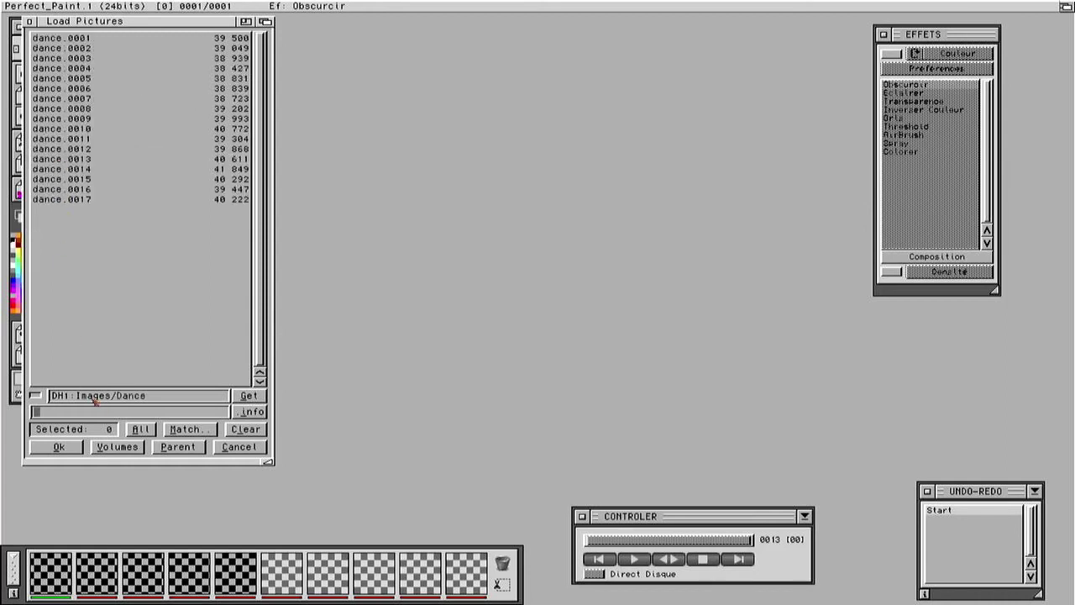
left_click(143, 429)
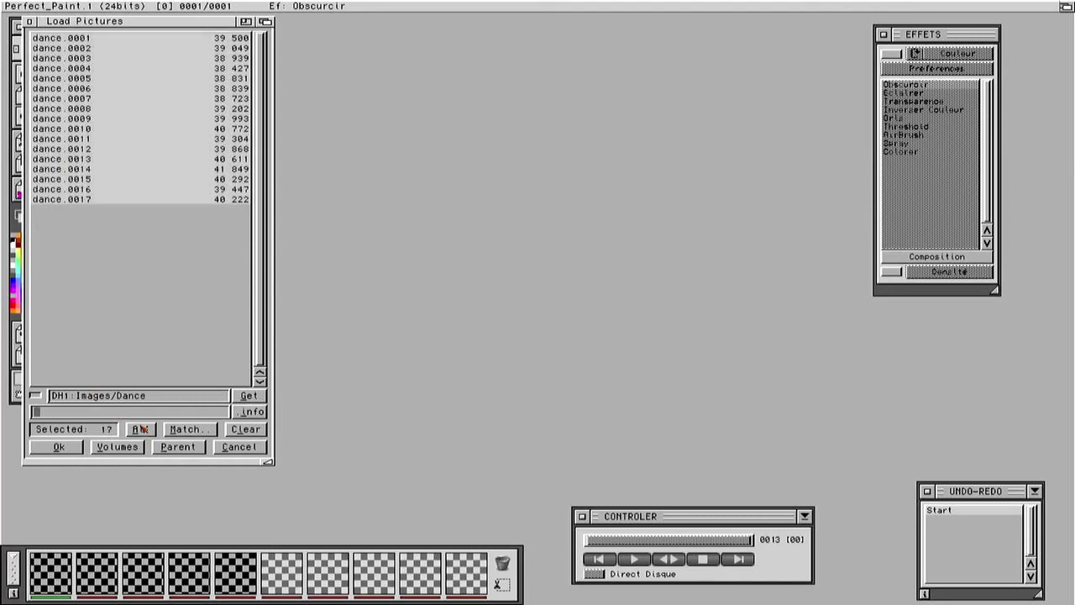
left_click(67, 451)
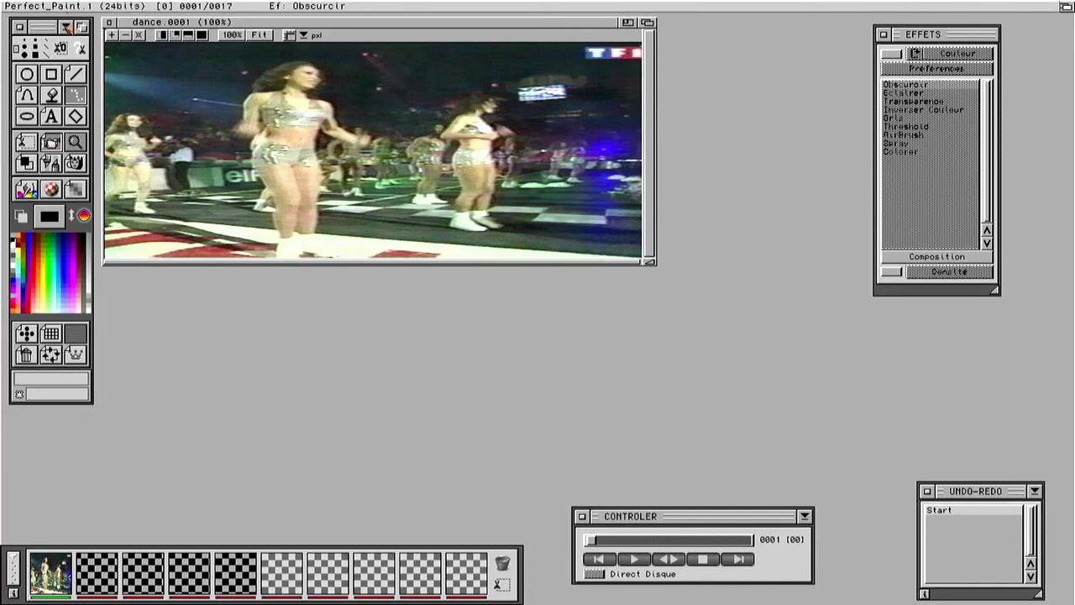
Step: Resize the dance animation to double its height without locking the aspect ratio, keeping storage in RAM
left_click(65, 27)
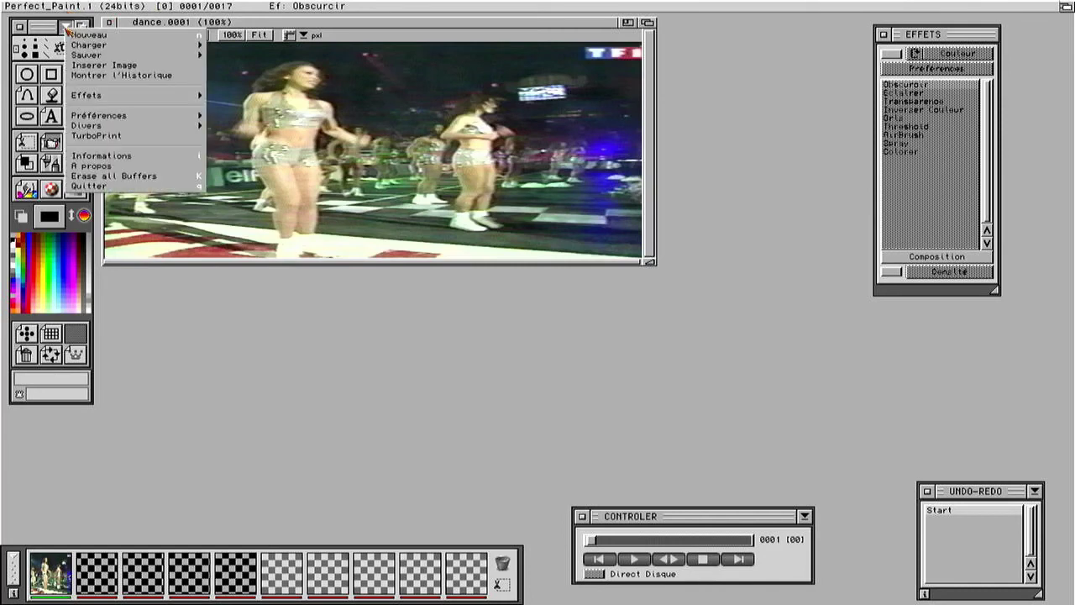
mouse_move(107, 47)
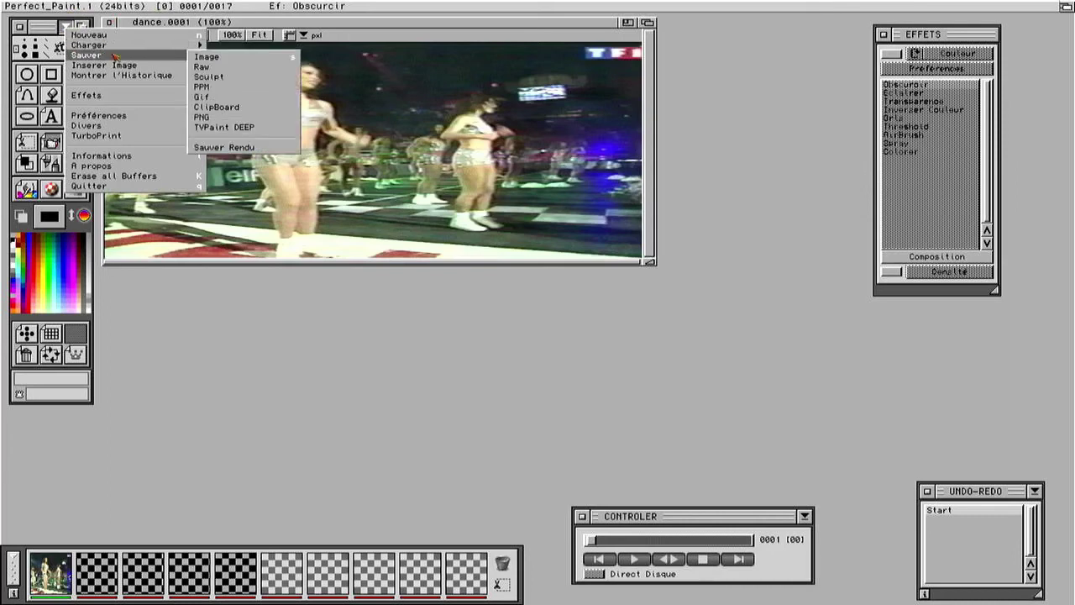
mouse_move(120, 96)
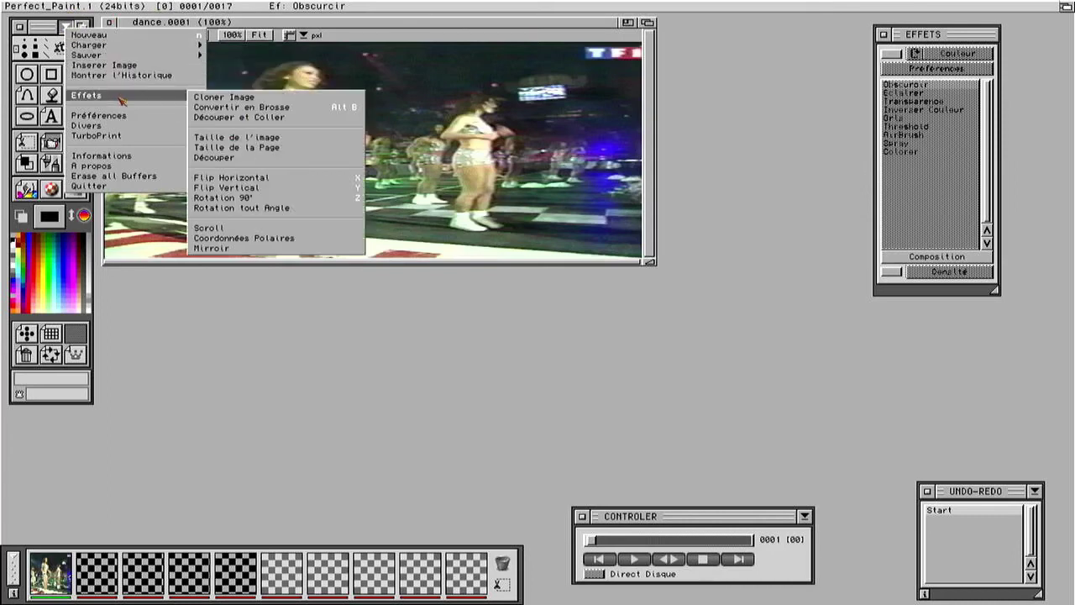
left_click(249, 138)
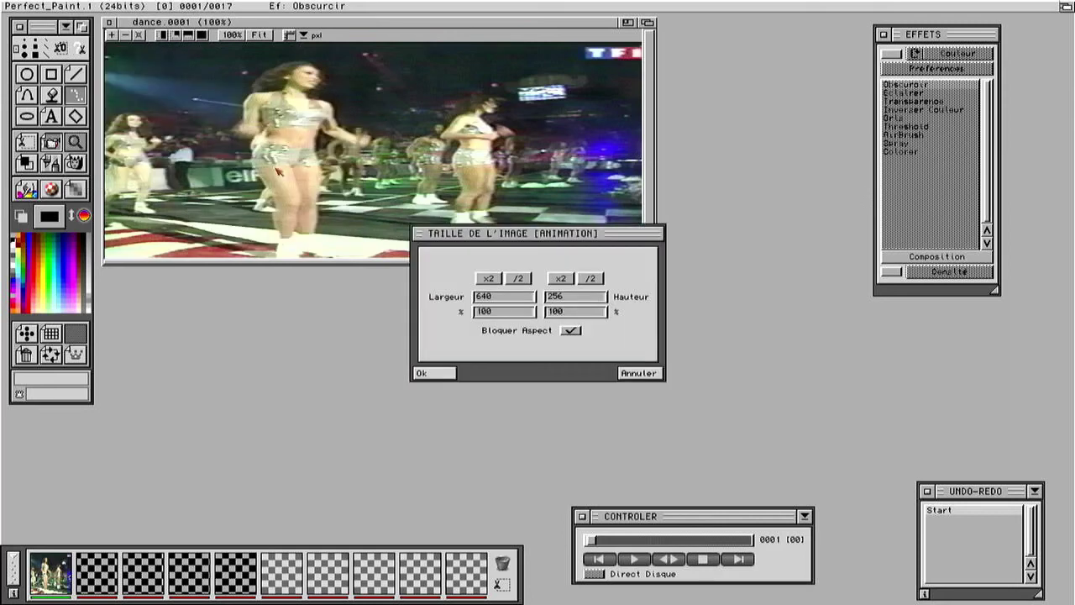
left_click(574, 331)
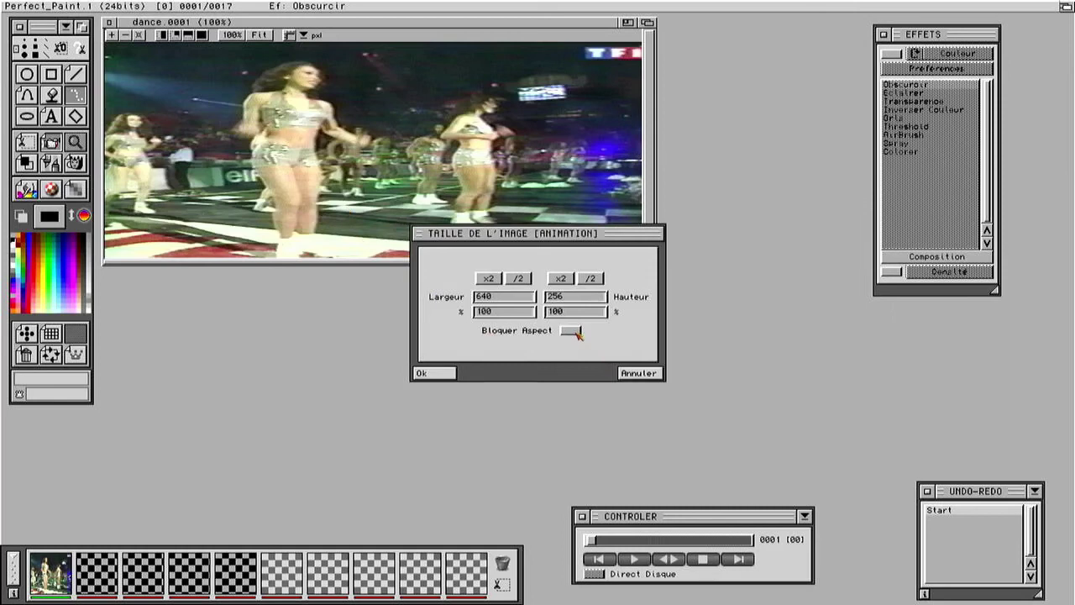
left_click(563, 279)
left_click(440, 373)
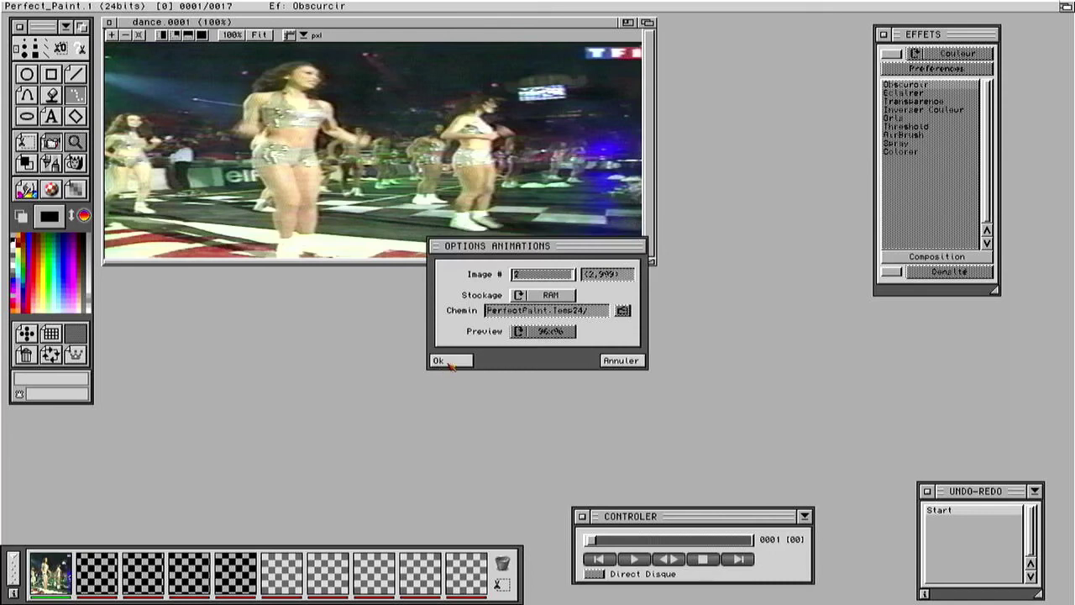
left_click(441, 360)
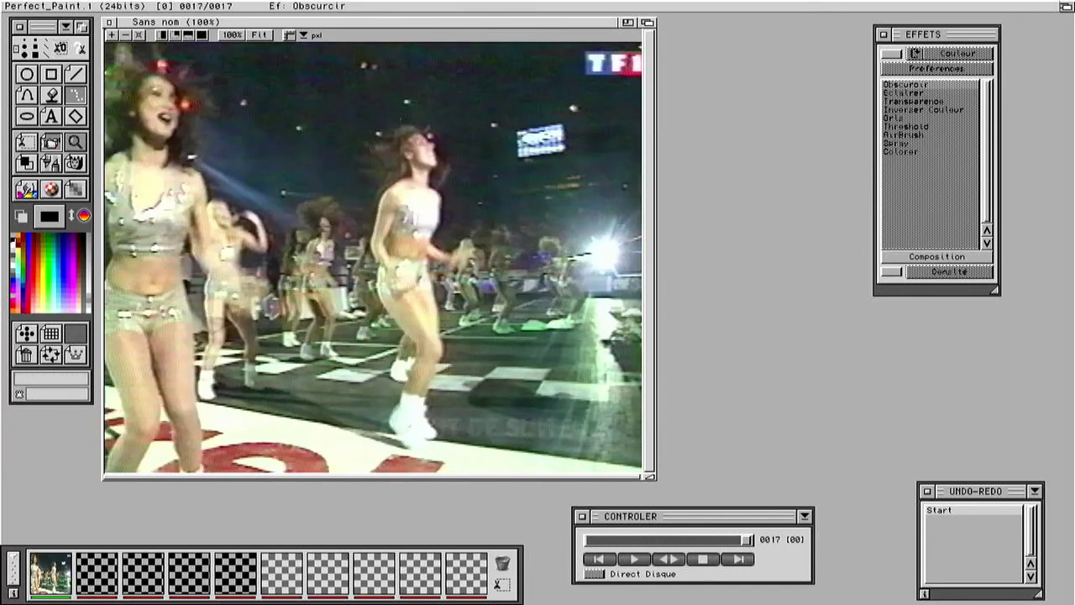
Step: Apply a speed of 4 jiffies to all images of the resized dance animation
left_click(55, 145)
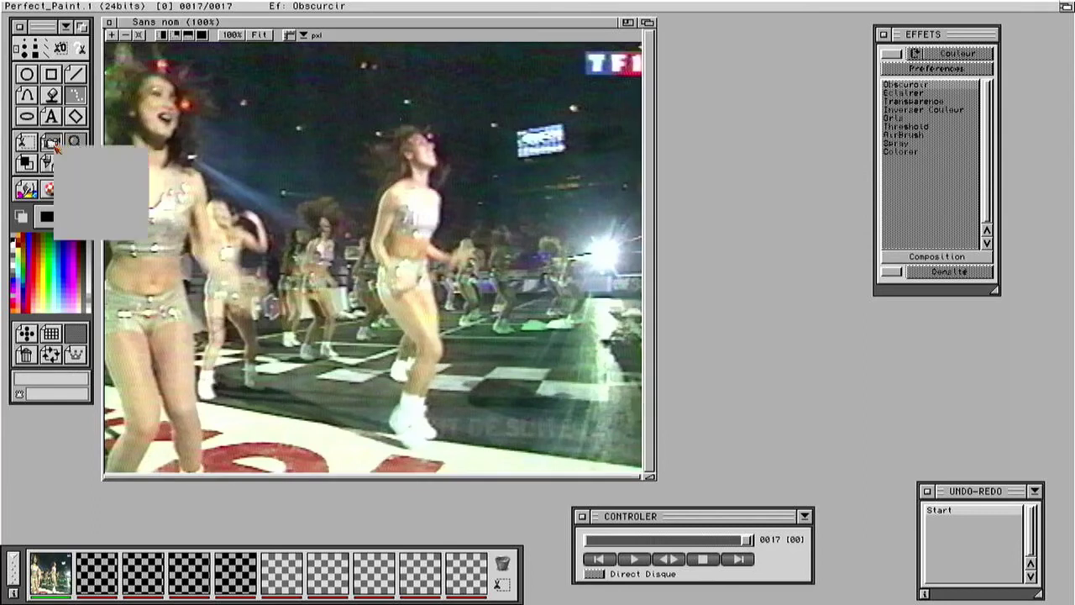
mouse_move(101, 182)
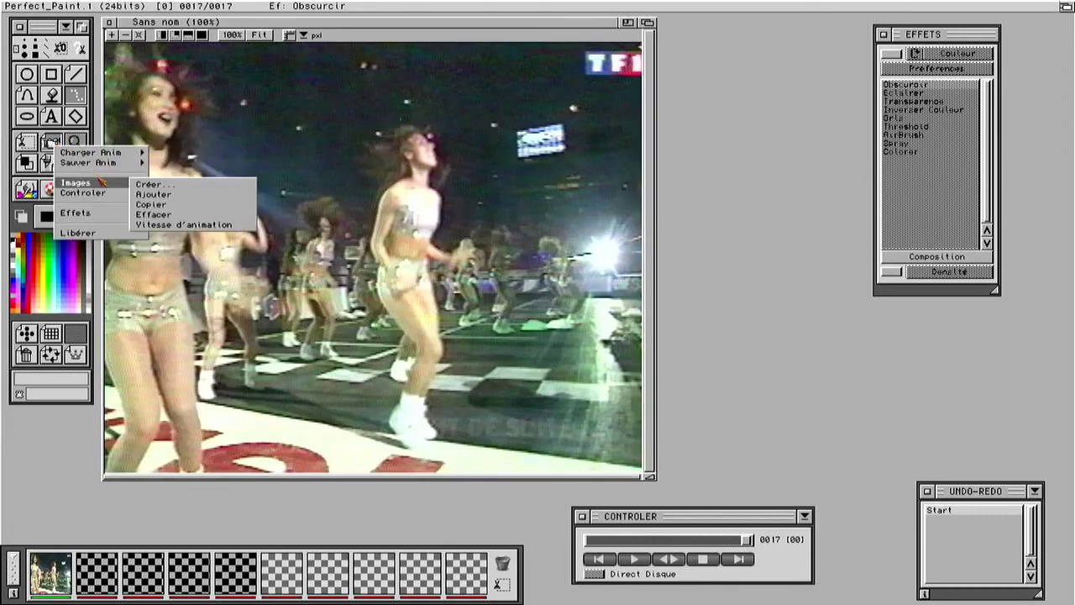
left_click(196, 225)
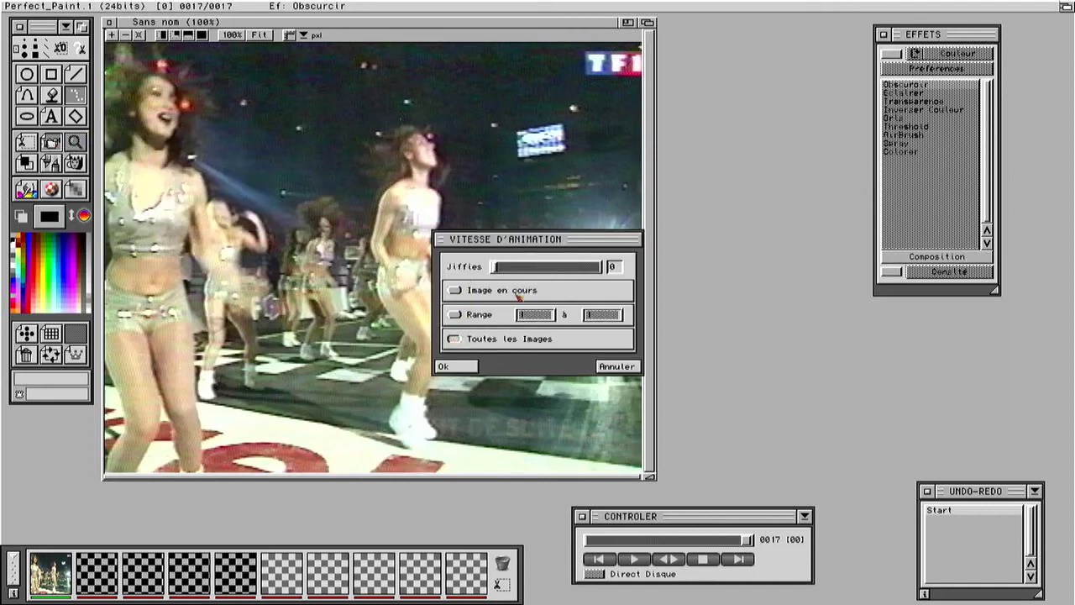
left_click(546, 267)
left_click(459, 367)
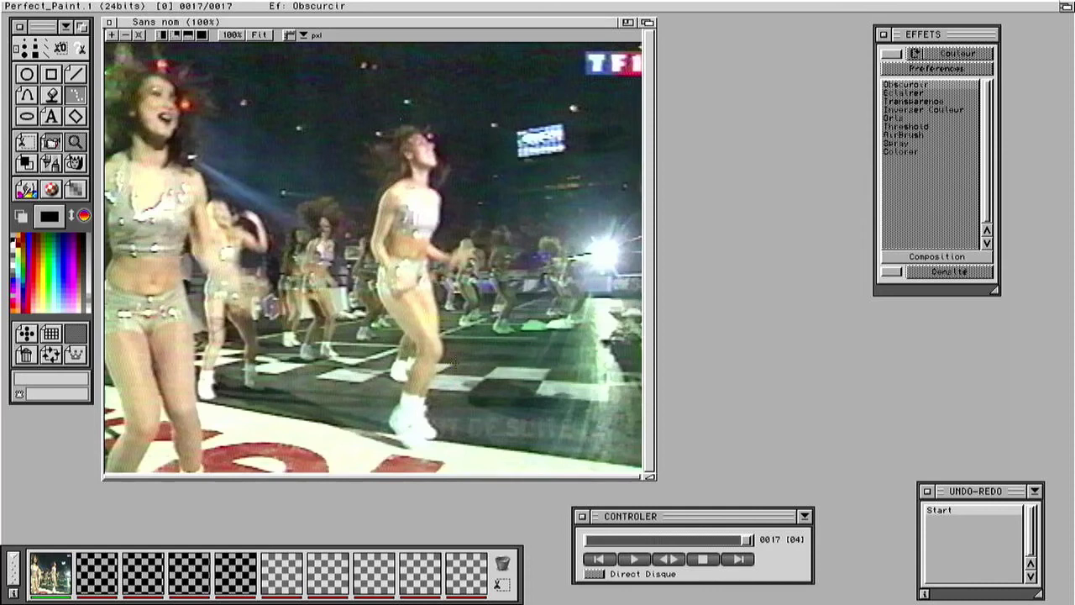
Step: Play the dance animation, stop it and go back to frame 1
left_click(632, 560)
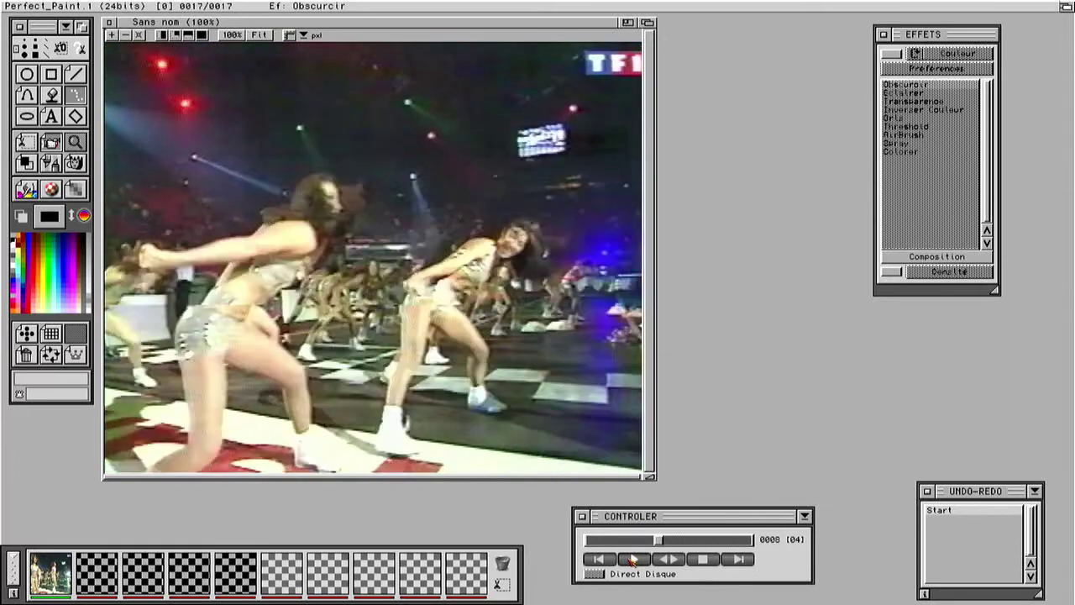
left_click(702, 559)
left_click_drag(679, 540, 550, 542)
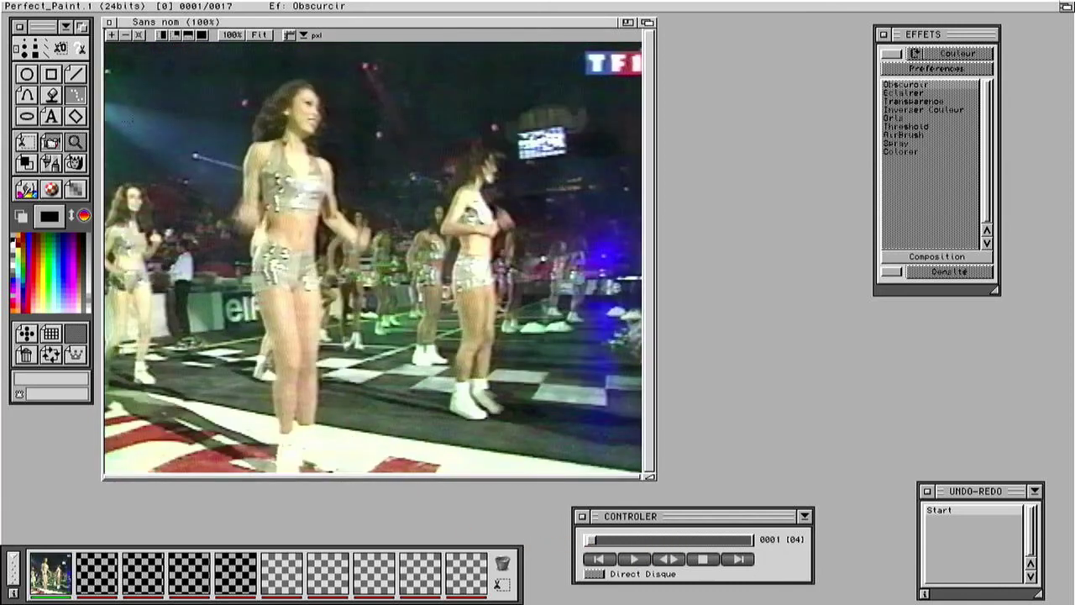
Step: Clone frames 2 to 16 of the dance animation into the second buffer, stored in RAM
left_click(54, 146)
mouse_move(76, 156)
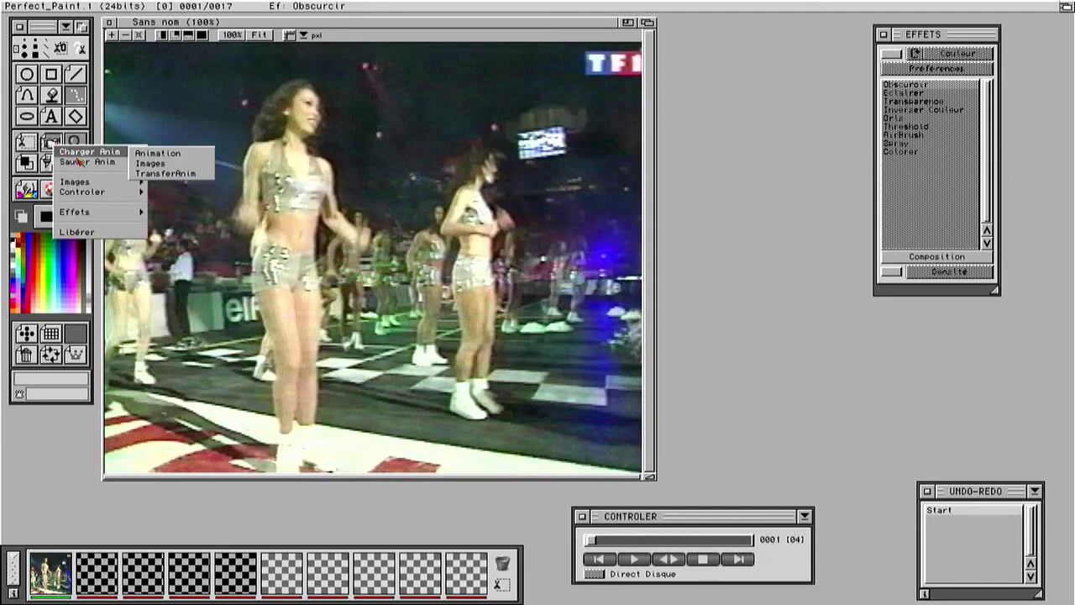
mouse_move(97, 181)
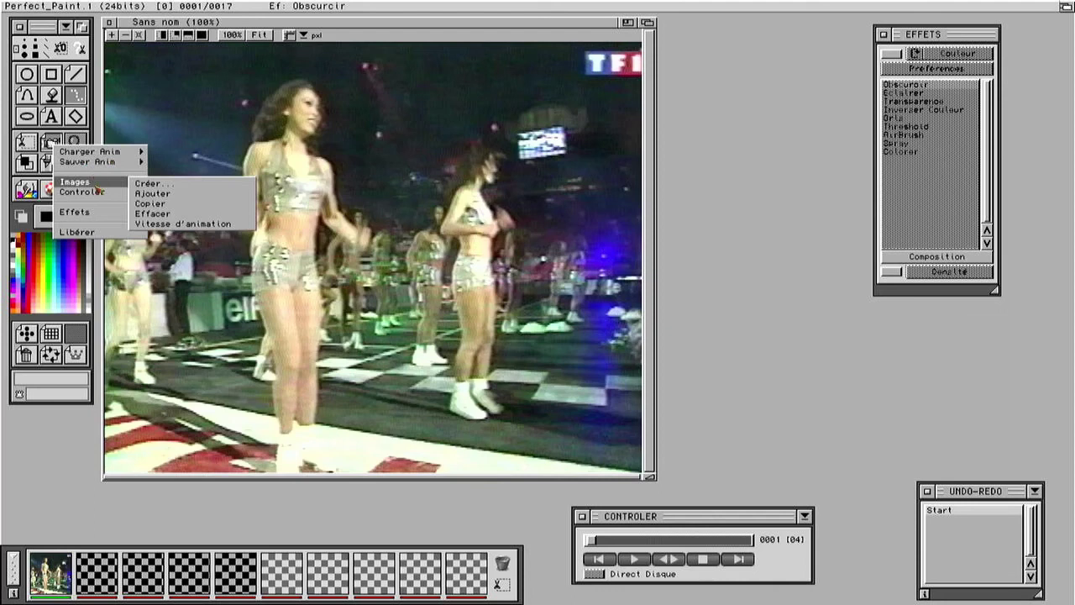
mouse_move(99, 212)
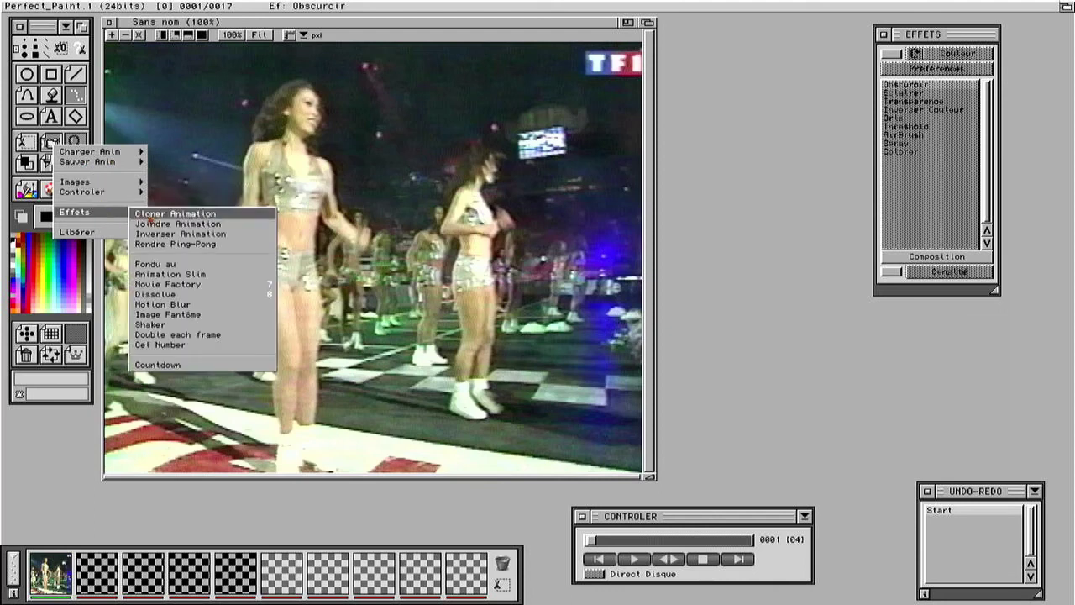
left_click(214, 217)
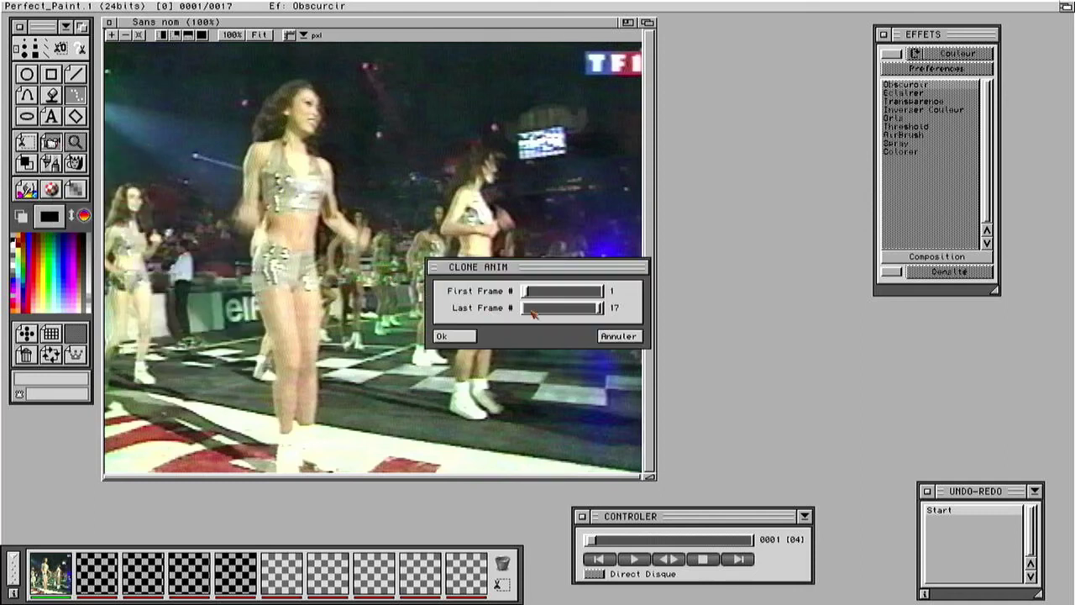
left_click(561, 293)
left_click(566, 312)
left_click(467, 336)
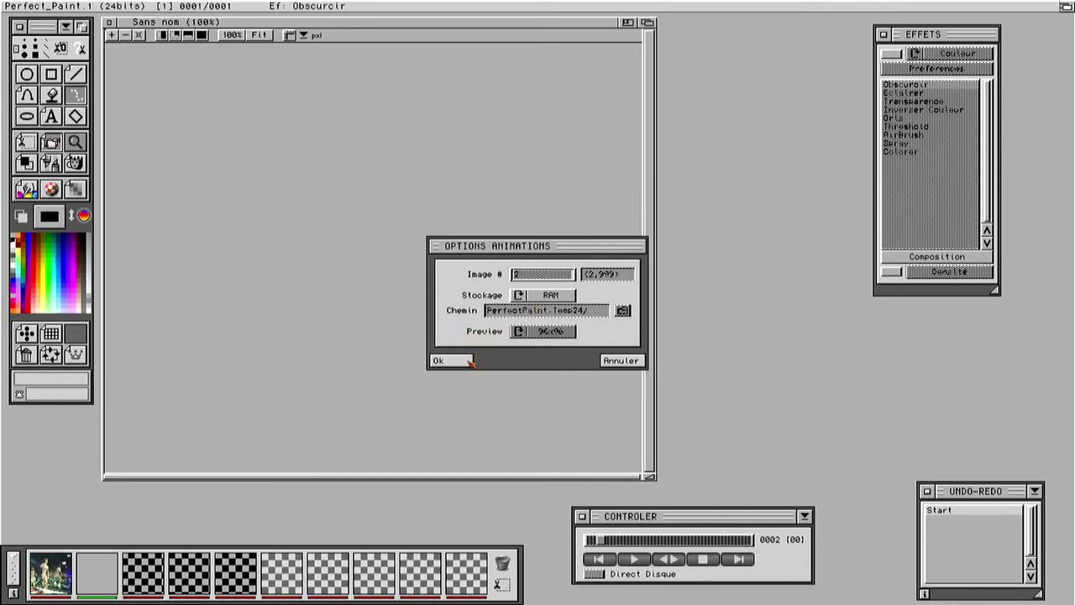
left_click(469, 361)
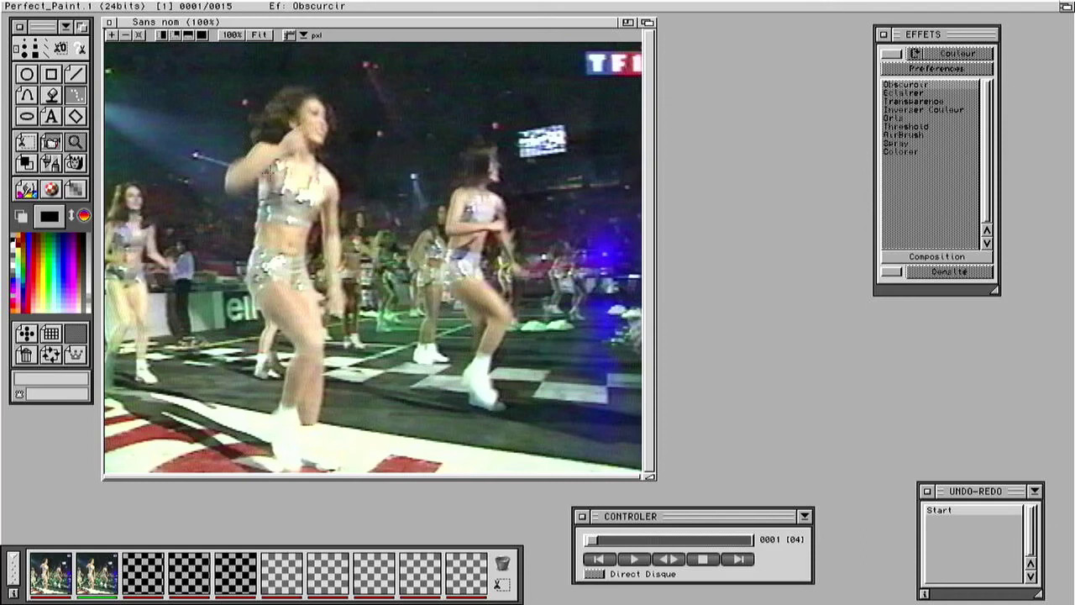
Step: Reverse the frame order of the cloned dance animation
left_click(51, 143)
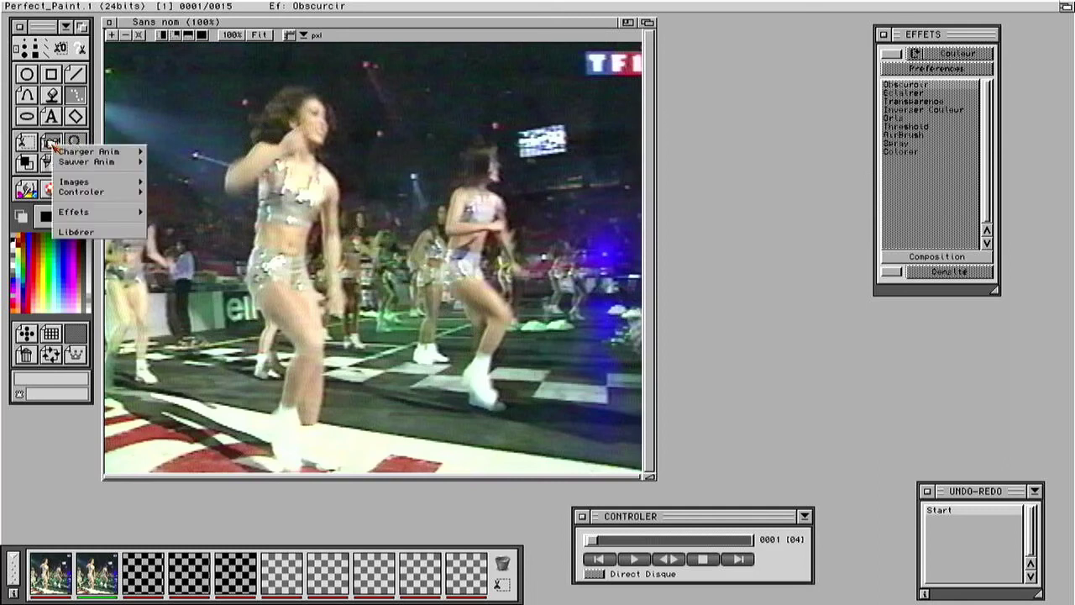
mouse_move(112, 218)
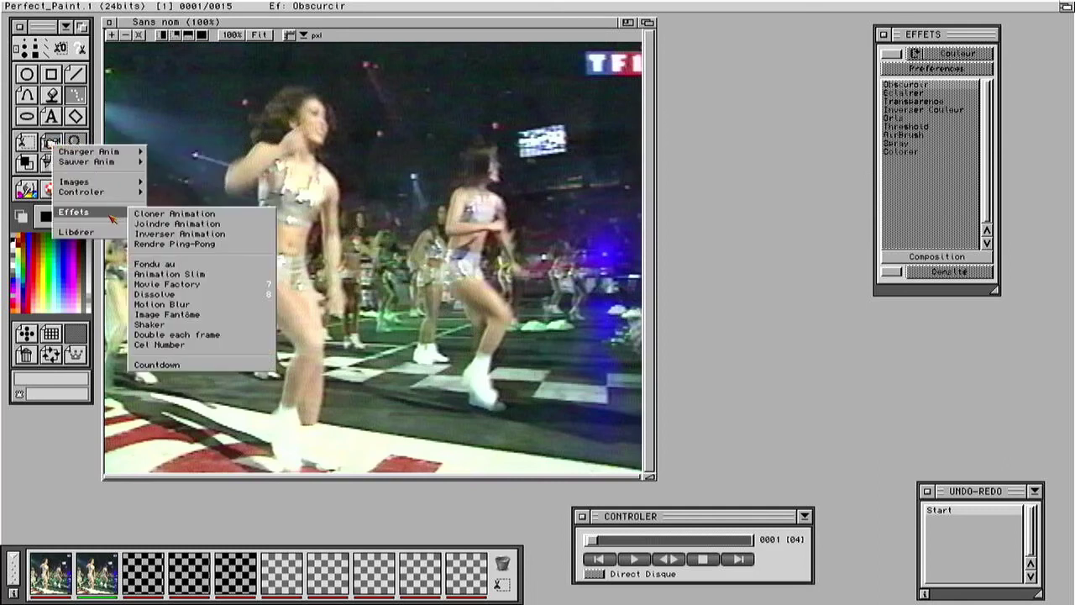
left_click(159, 238)
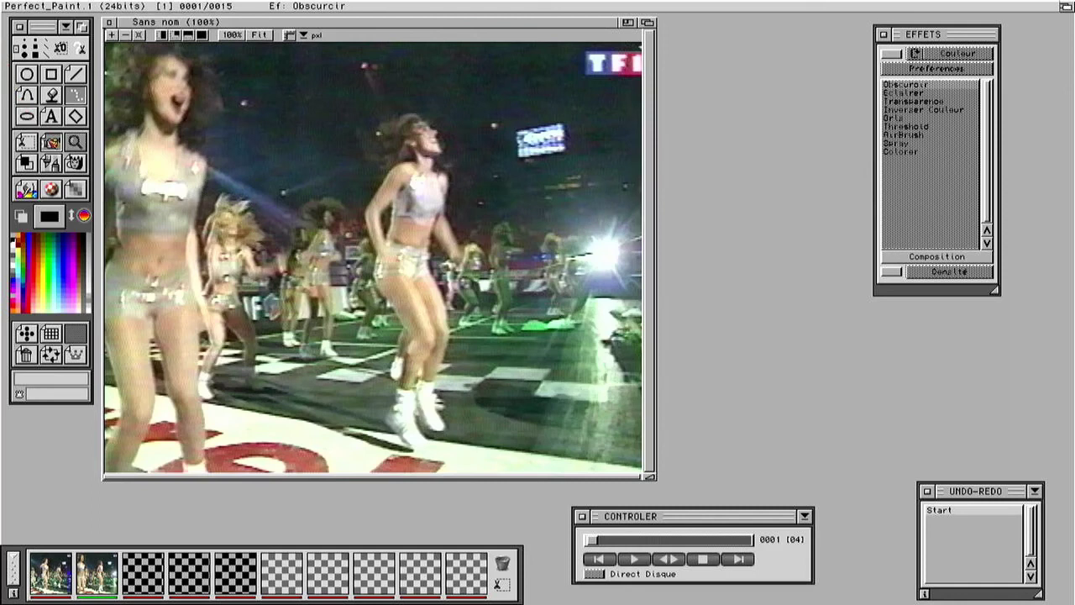
Step: Apply a speed of 4 jiffies to all images of the reversed clone
left_click(50, 143)
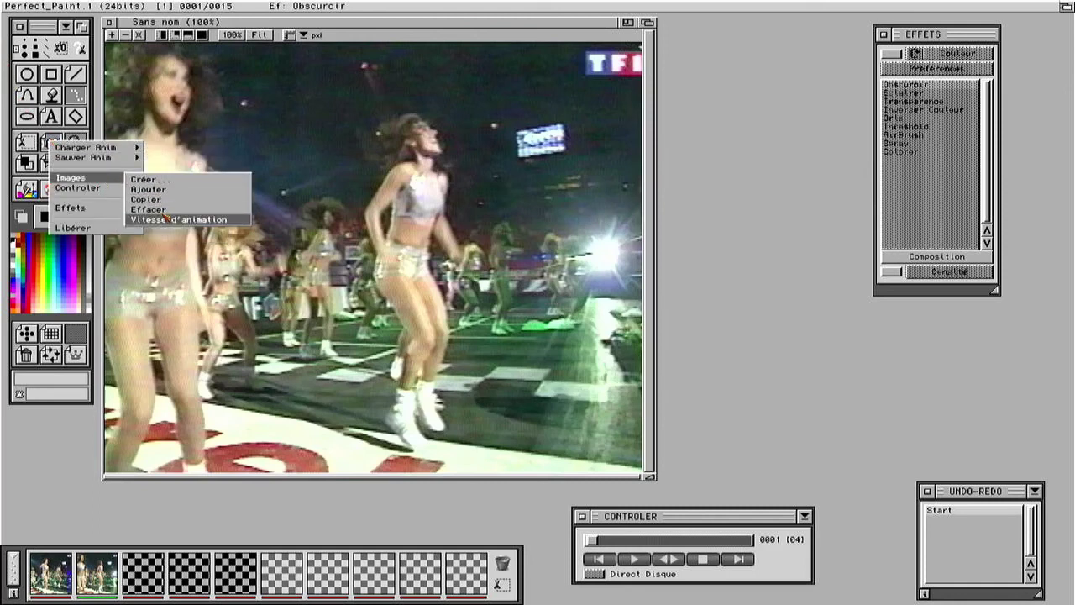
left_click(167, 220)
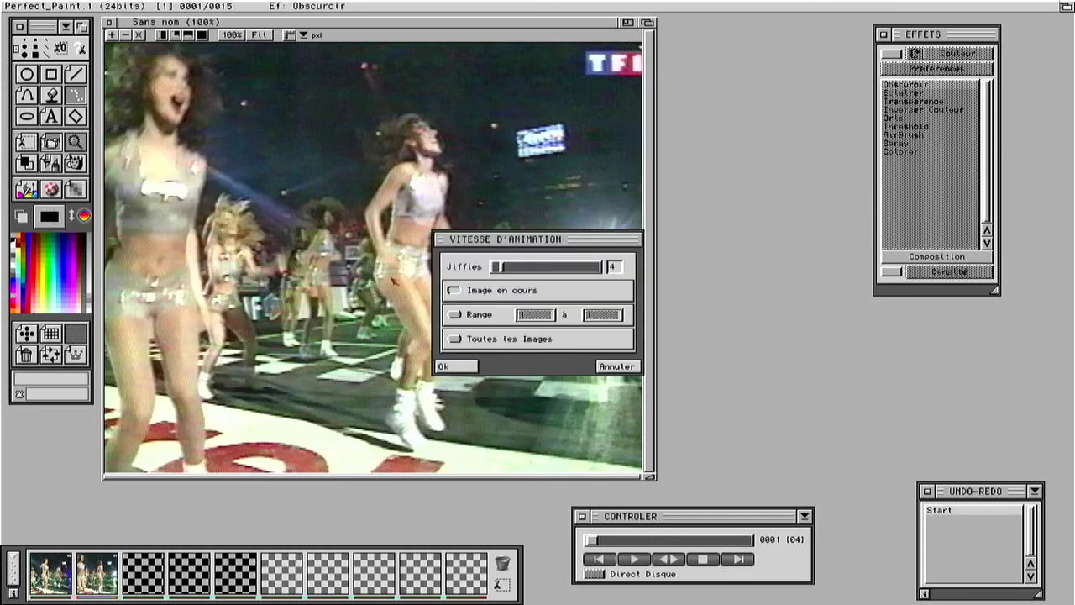
left_click(455, 339)
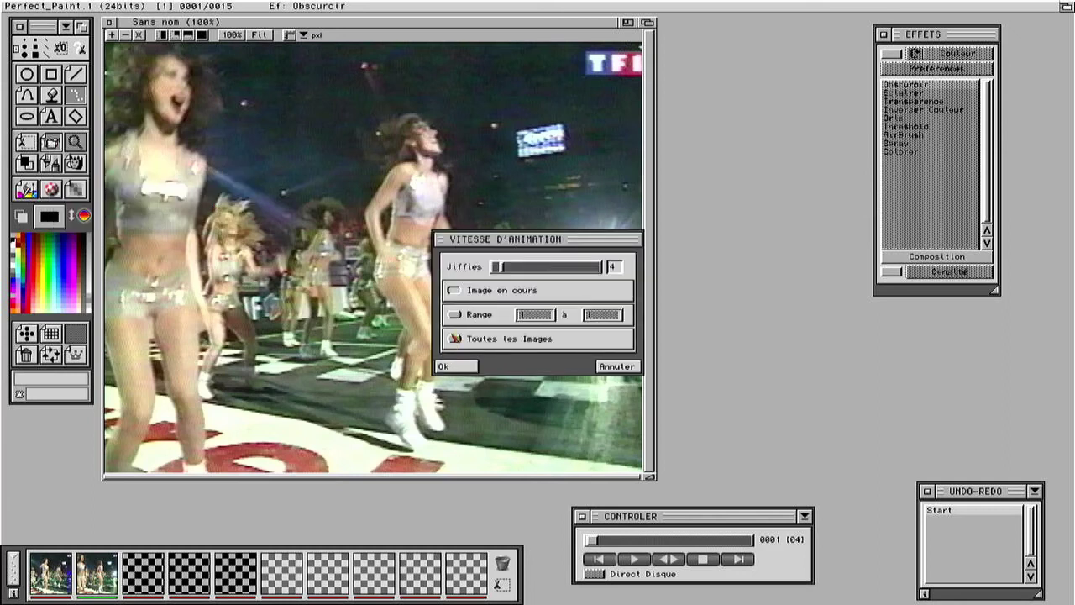
left_click(456, 340)
left_click(460, 367)
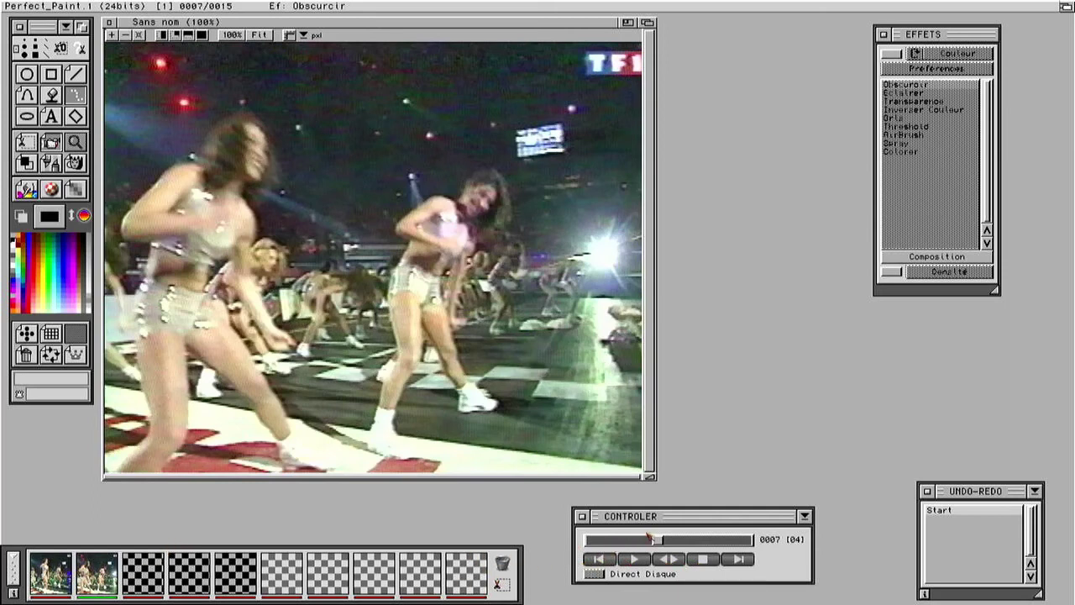
Step: Join frames 1 to 15 of the reversed clone in buffer 1 to the original dance animation in buffer 0, and play the joined animation
left_click_drag(657, 540, 585, 542)
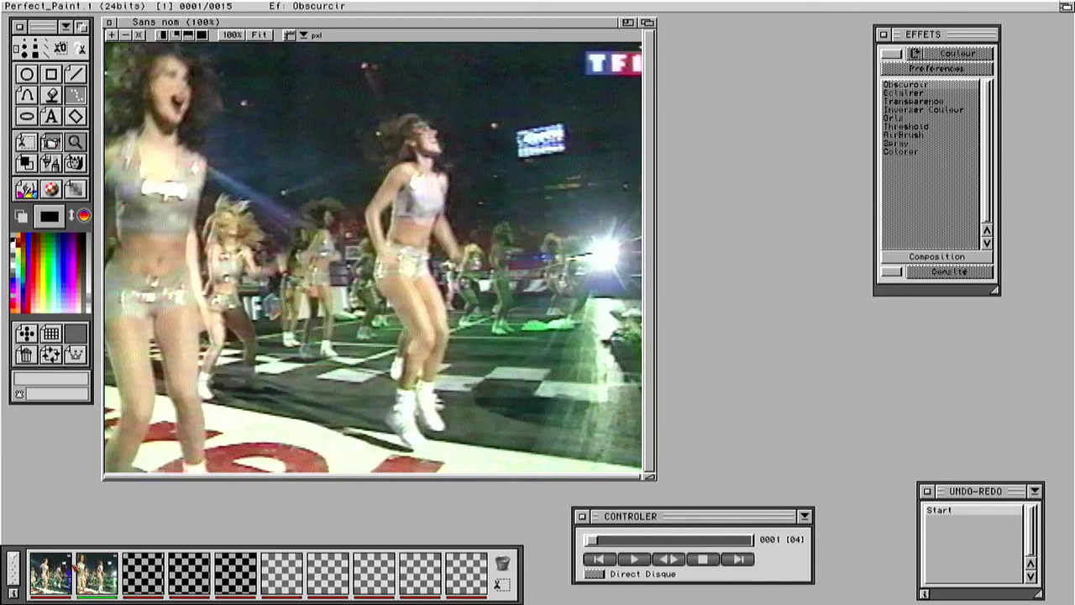
left_click(59, 572)
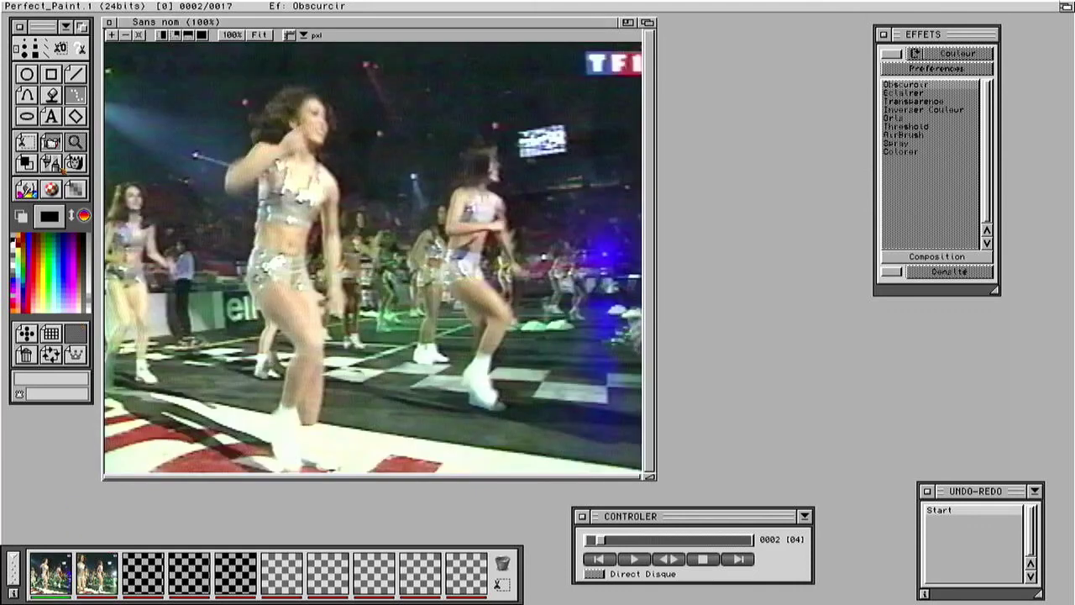
left_click(52, 143)
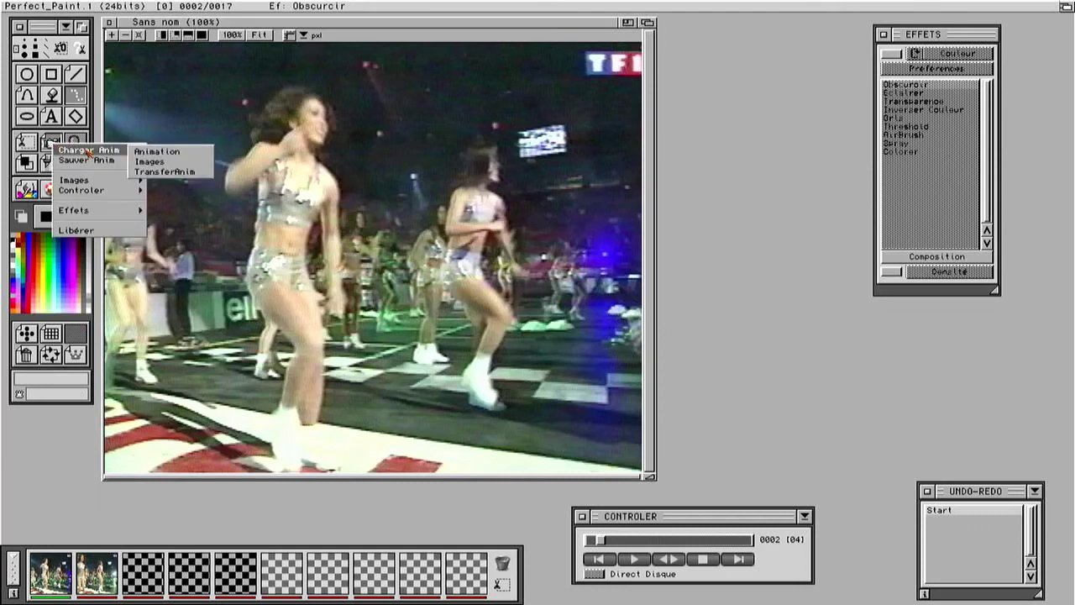
mouse_move(86, 184)
mouse_move(101, 211)
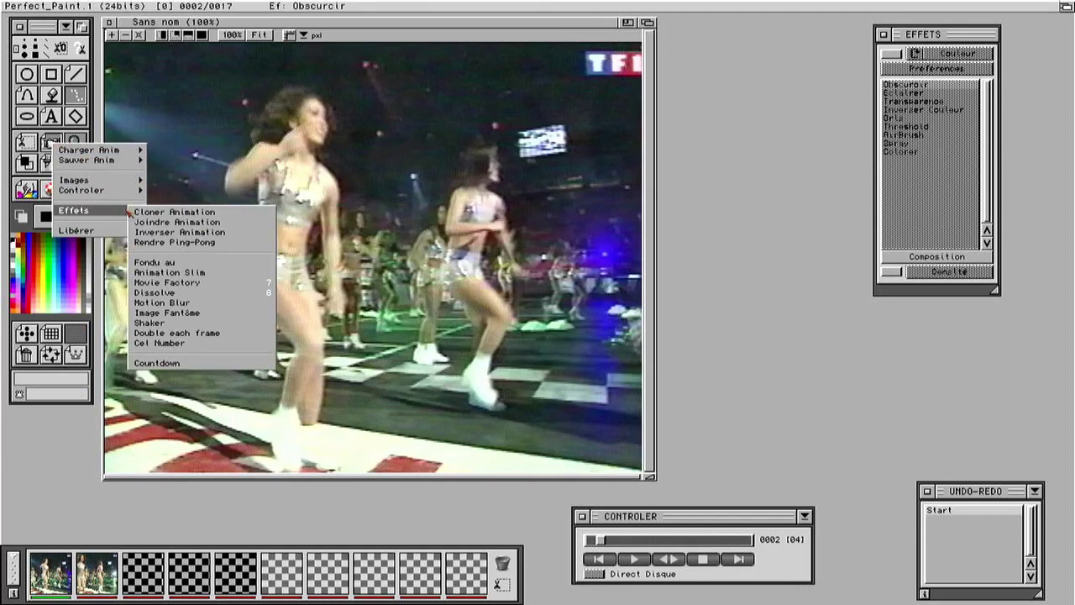
left_click(172, 223)
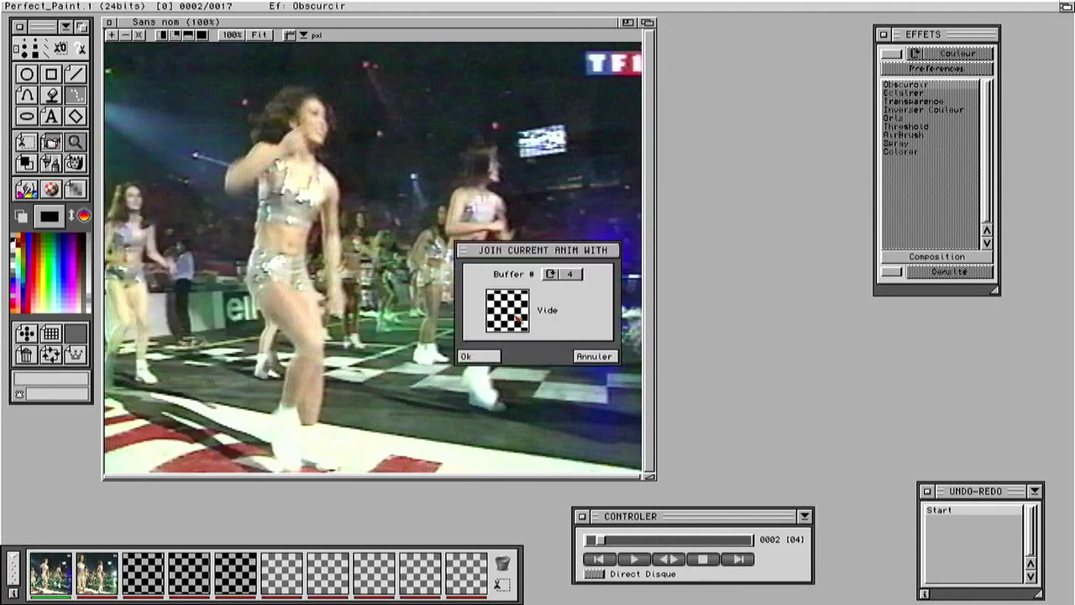
left_click(572, 278)
left_click(572, 278)
left_click(572, 278)
left_click(572, 277)
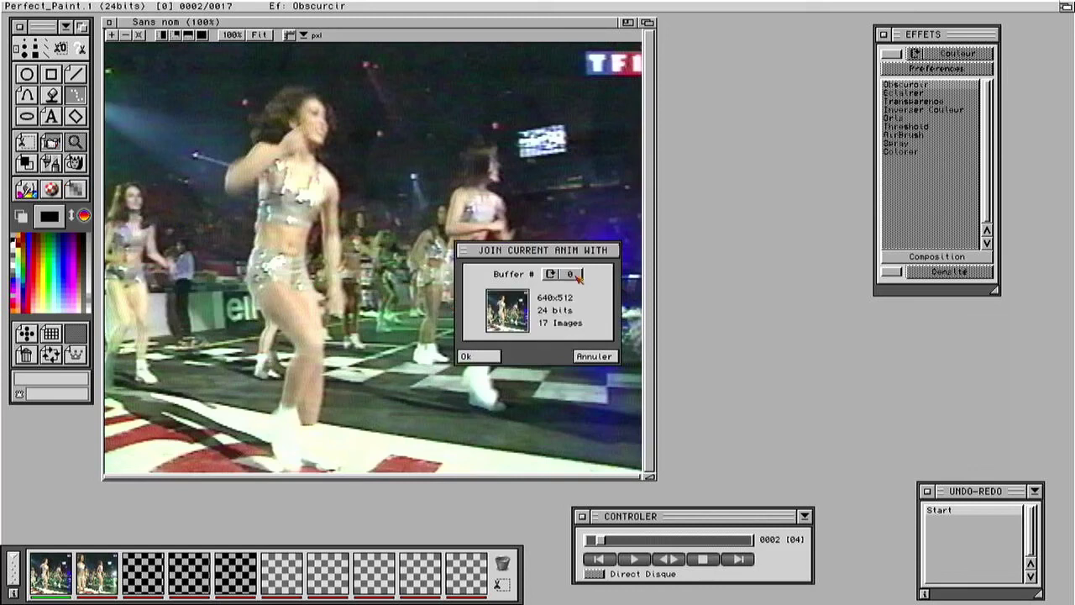
left_click(576, 277)
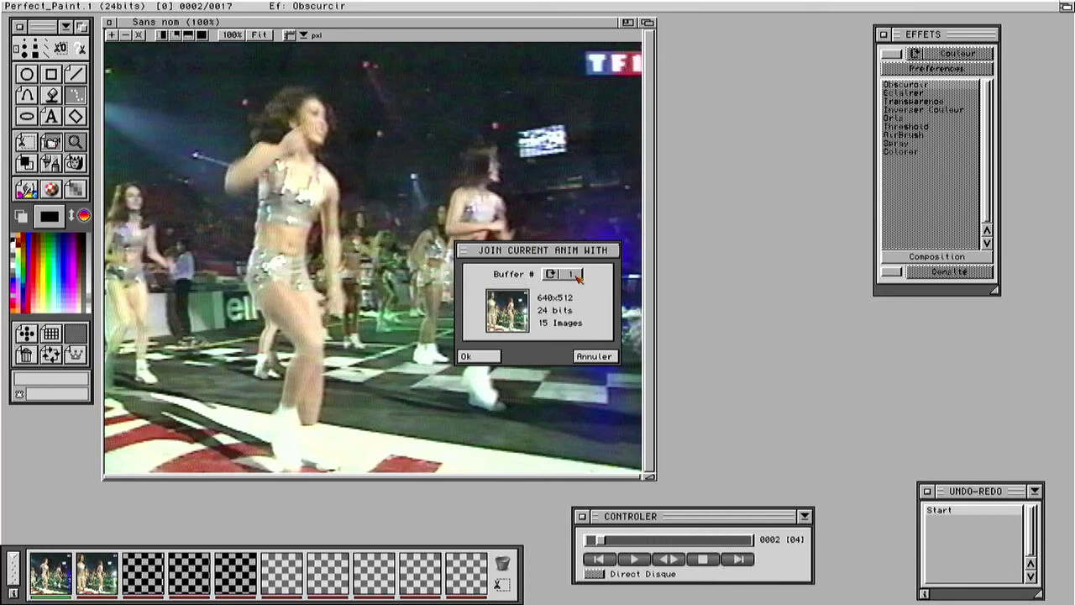
left_click(493, 357)
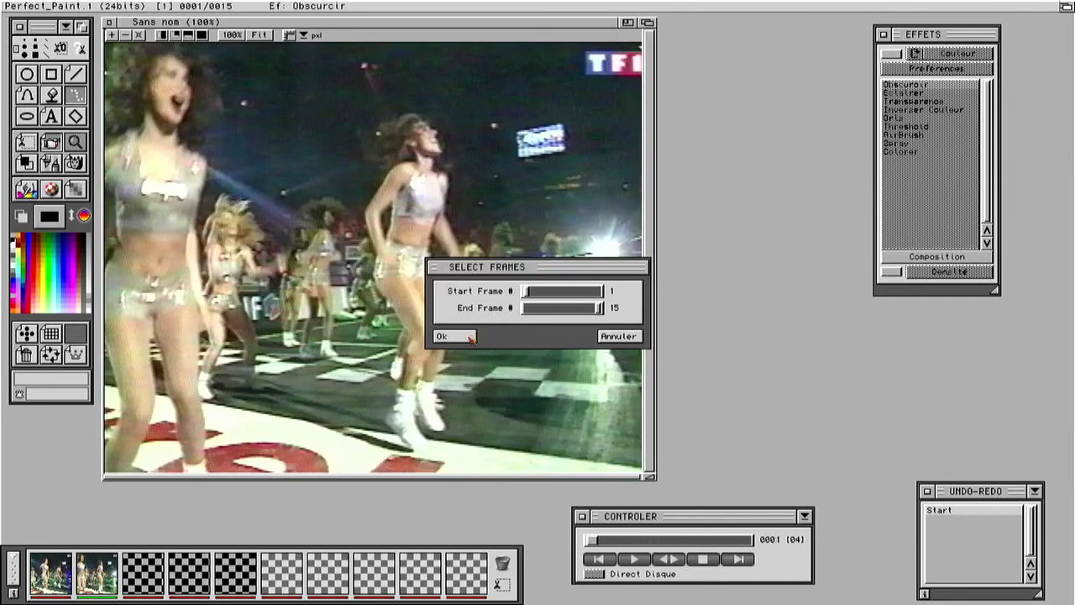
left_click(471, 336)
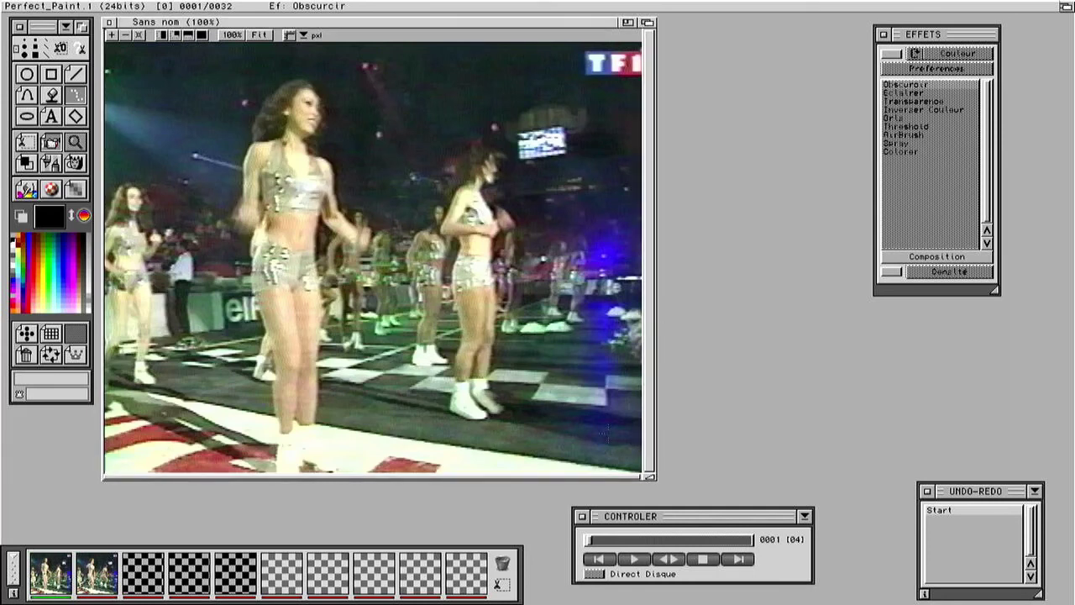
left_click(635, 559)
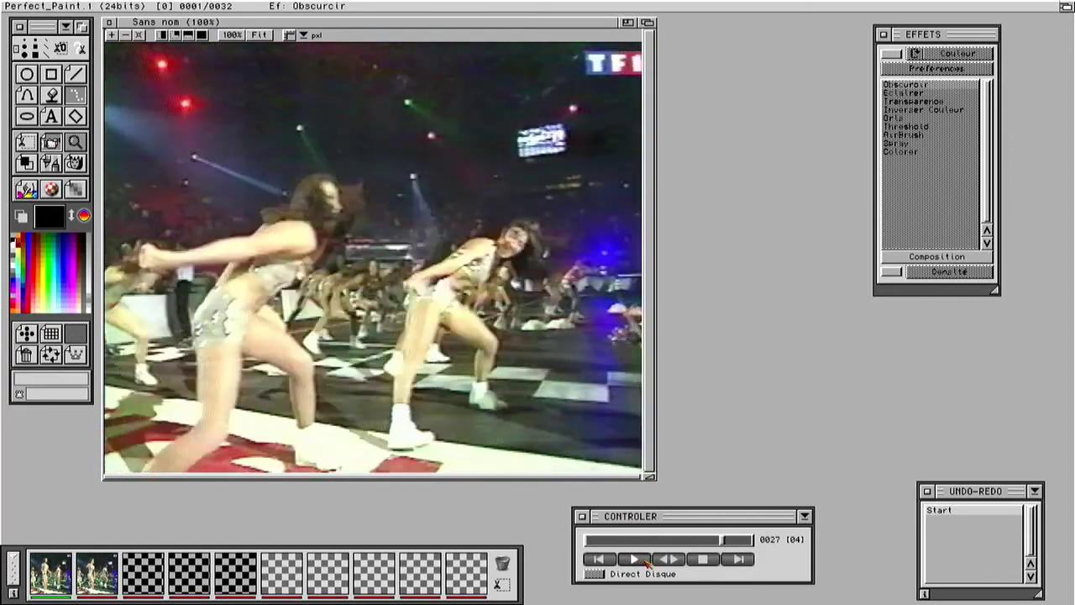
left_click(703, 562)
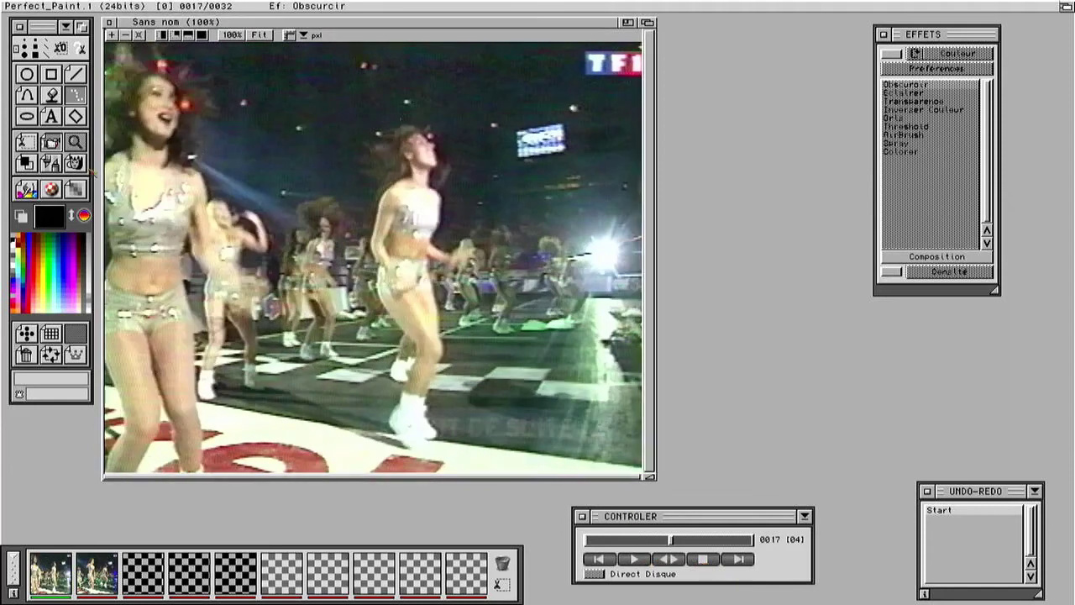
Step: Save the joined animation as Dance02.anim in DH1:Images with NUKE compression at mode 100
left_click(53, 143)
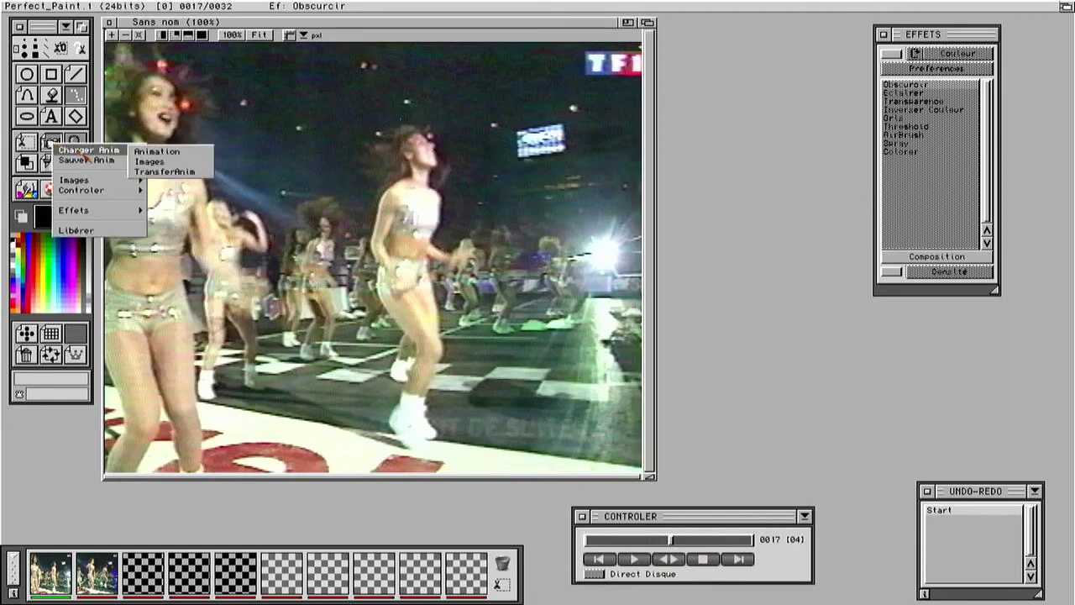
mouse_move(94, 161)
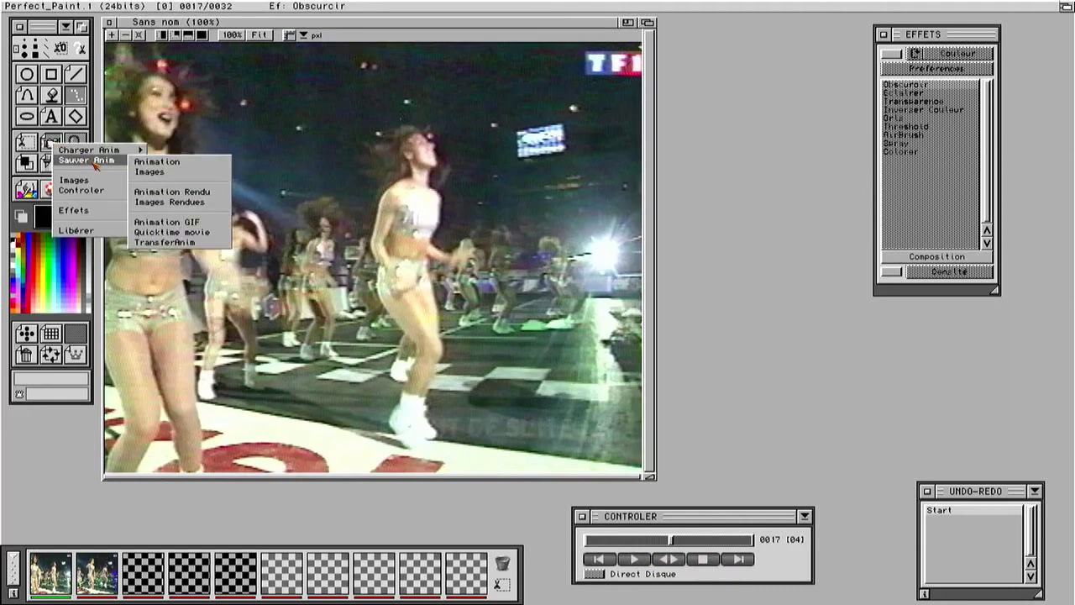
left_click(155, 162)
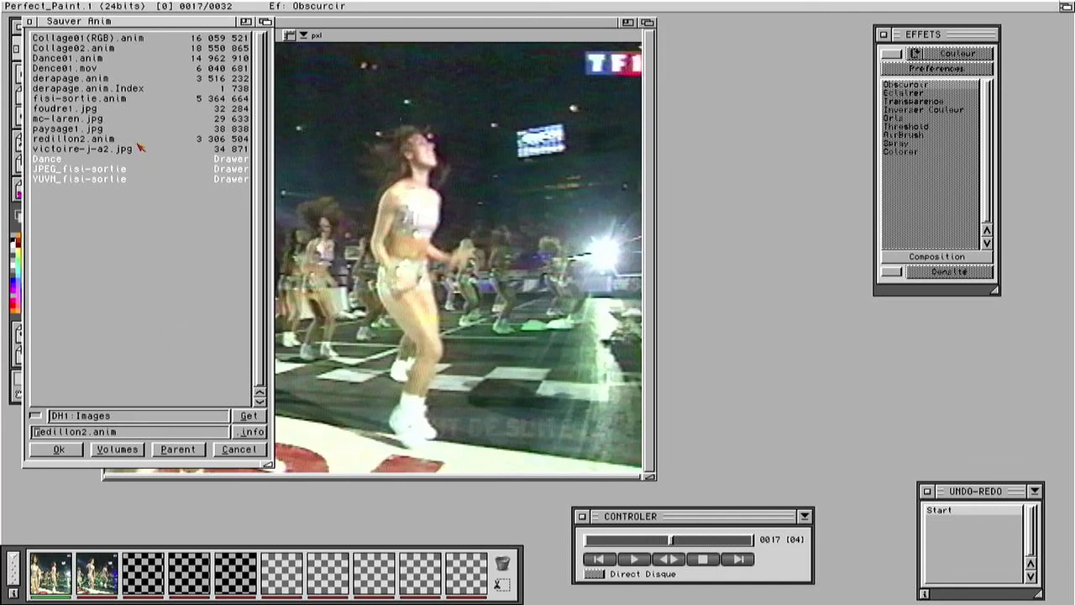
left_click(101, 62)
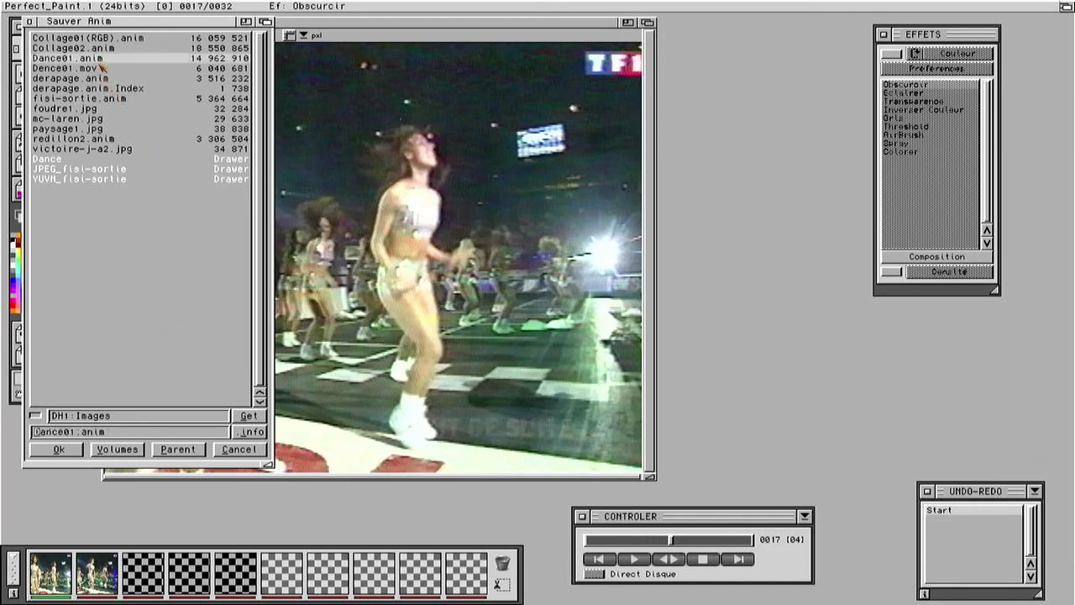
left_click(75, 431)
key("BackSpace")
type("2")
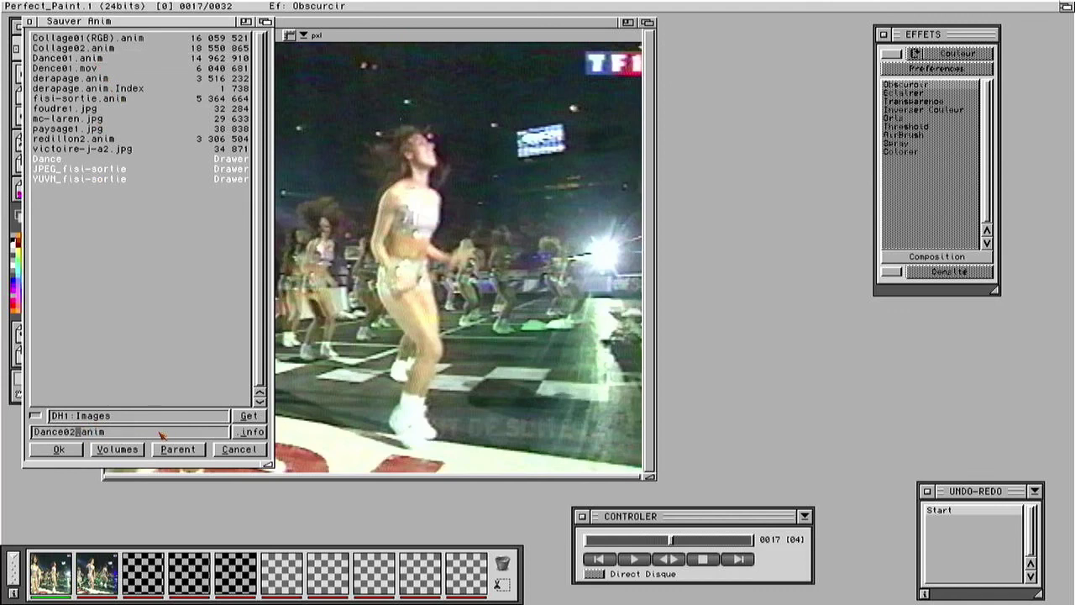
left_click(58, 449)
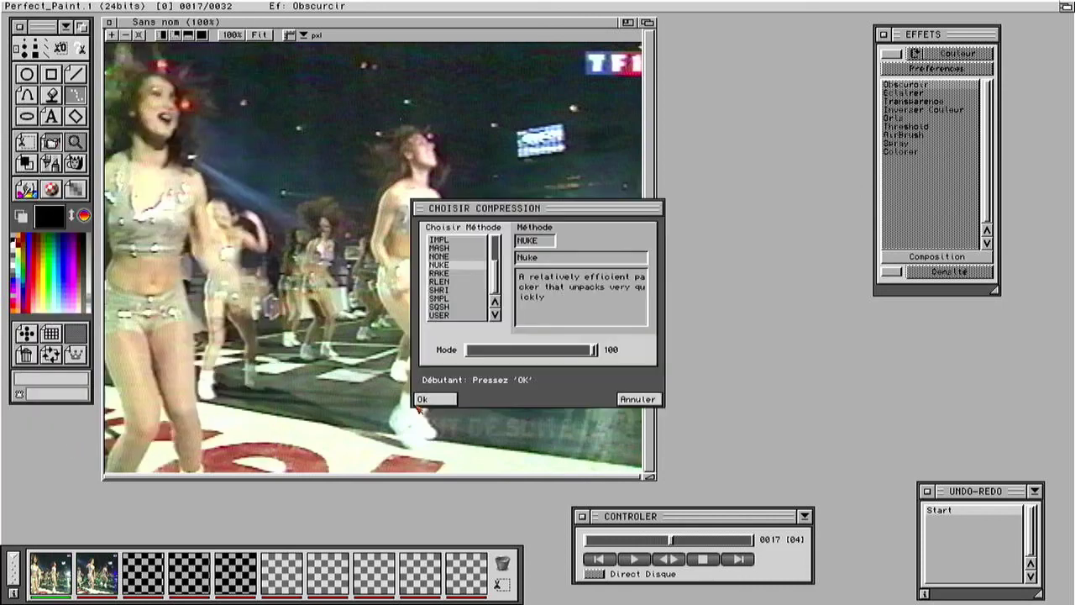
left_click(435, 403)
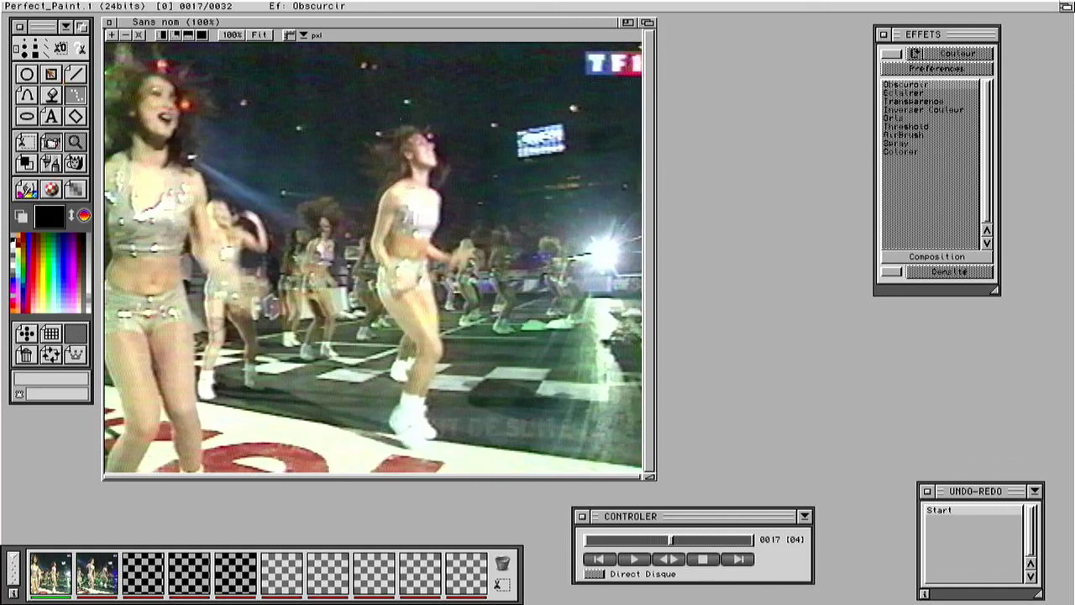
Step: Quit PerfectPaint and return to the Workbench
left_click(73, 26)
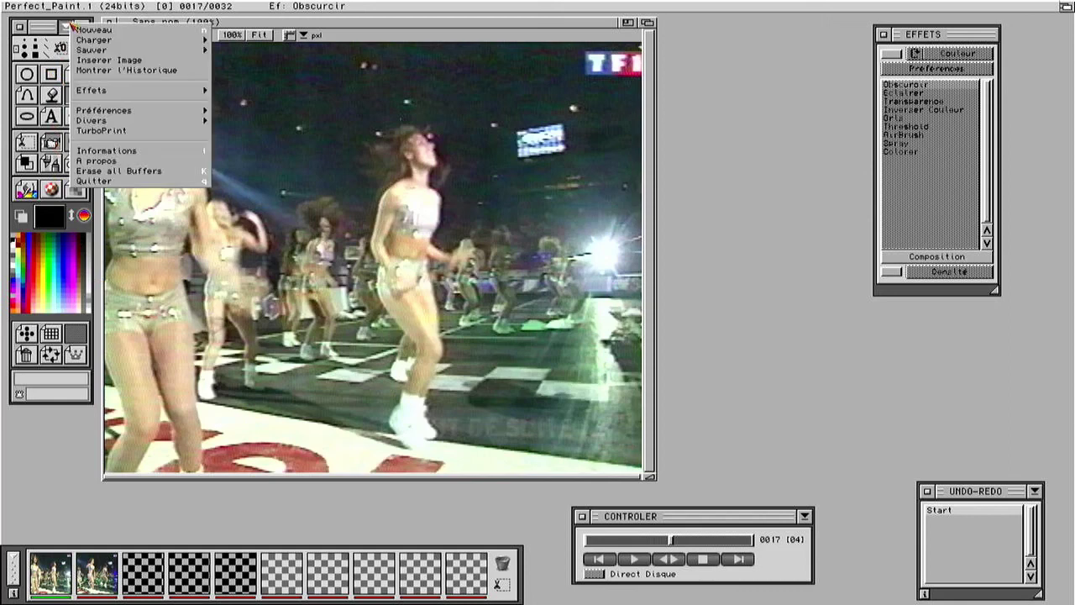
left_click(132, 181)
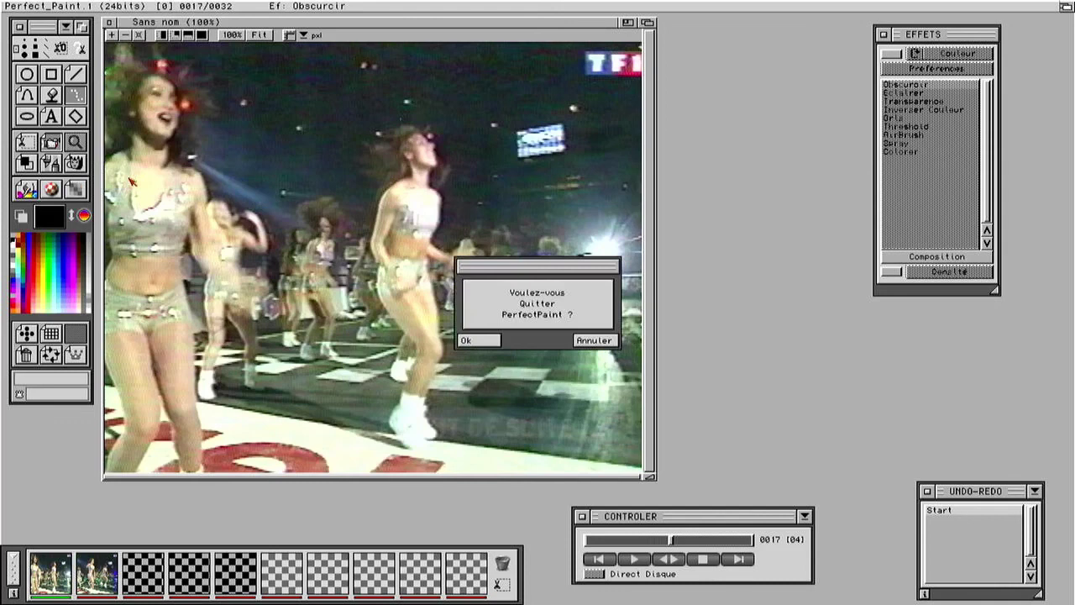
left_click(479, 340)
left_click(494, 344)
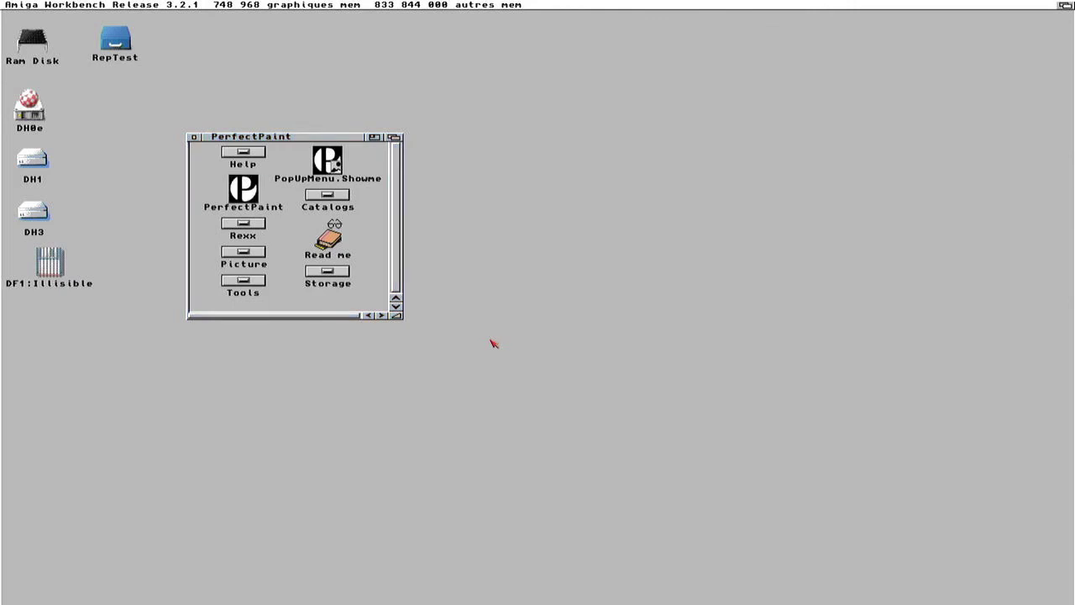